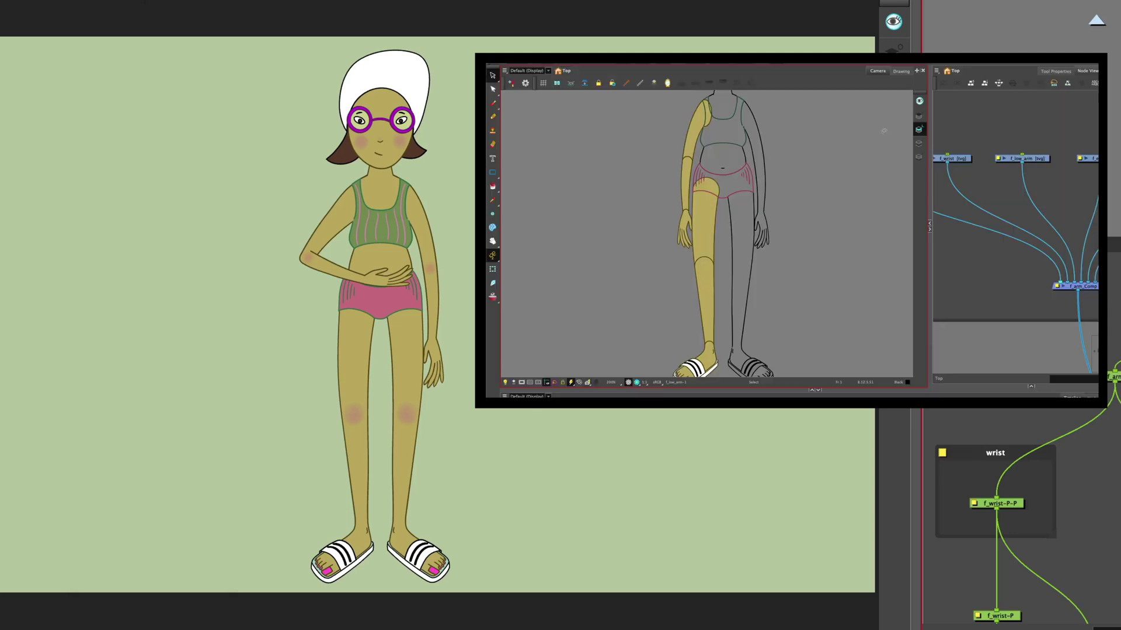
Examine the separate front arm and leg part drawings, including f_low_arm, in the Drawing view and the assembled character
left_click(902, 72)
scroll(783, 205, "up", 5)
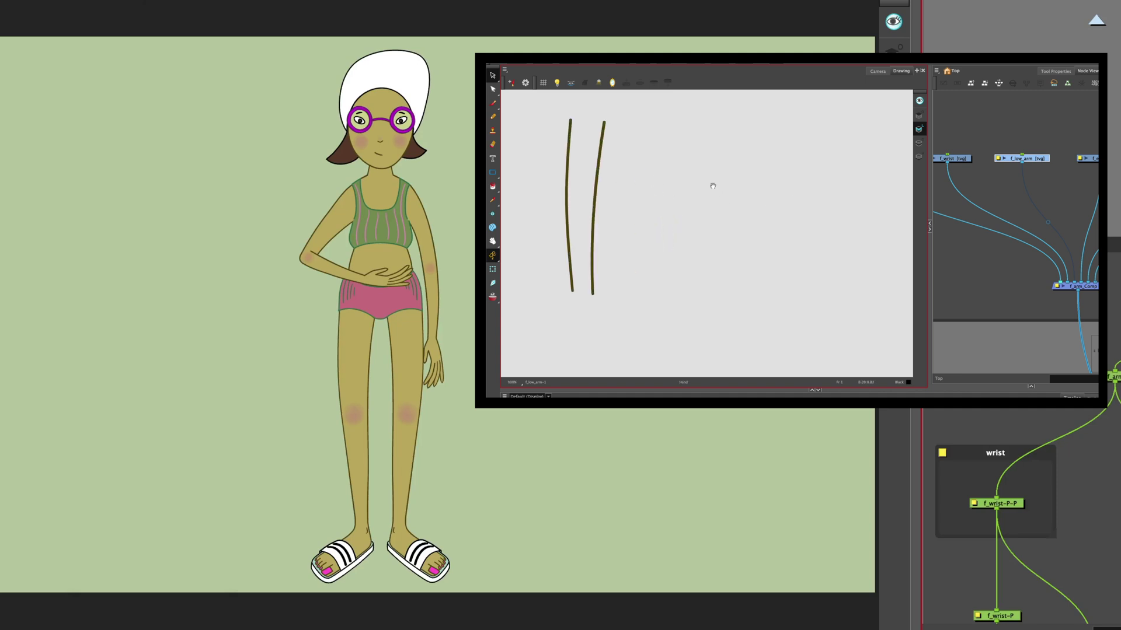
left_click(878, 71)
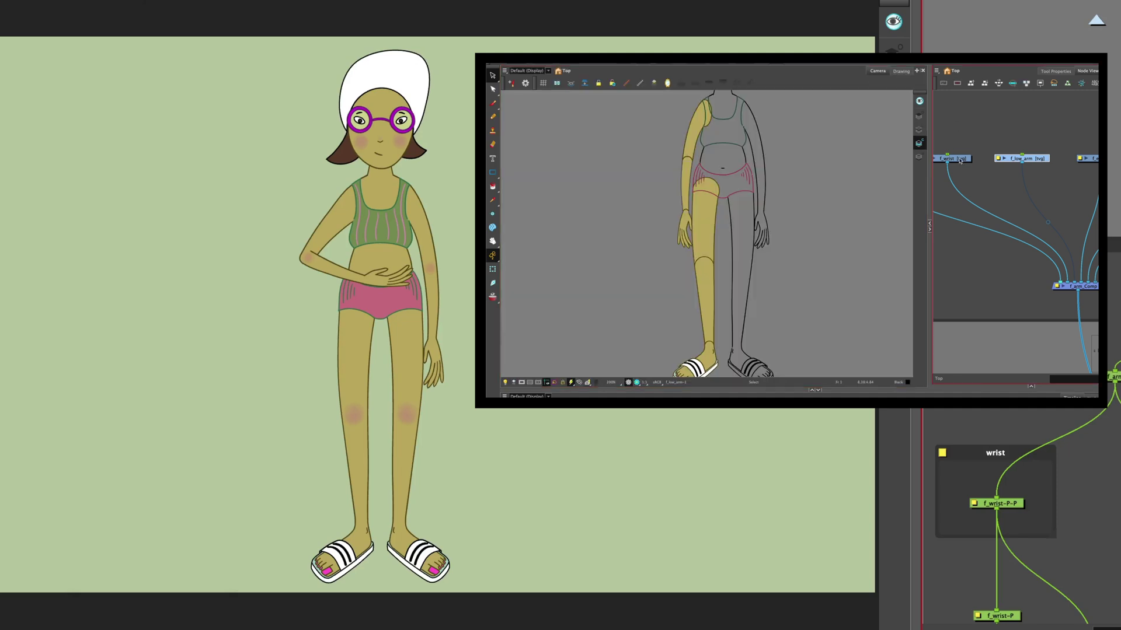
left_click(753, 257)
left_click(901, 71)
scroll(756, 260, "up", 3)
left_click_drag(765, 275, 770, 175)
scroll(770, 175, "up", 3)
left_click(921, 144)
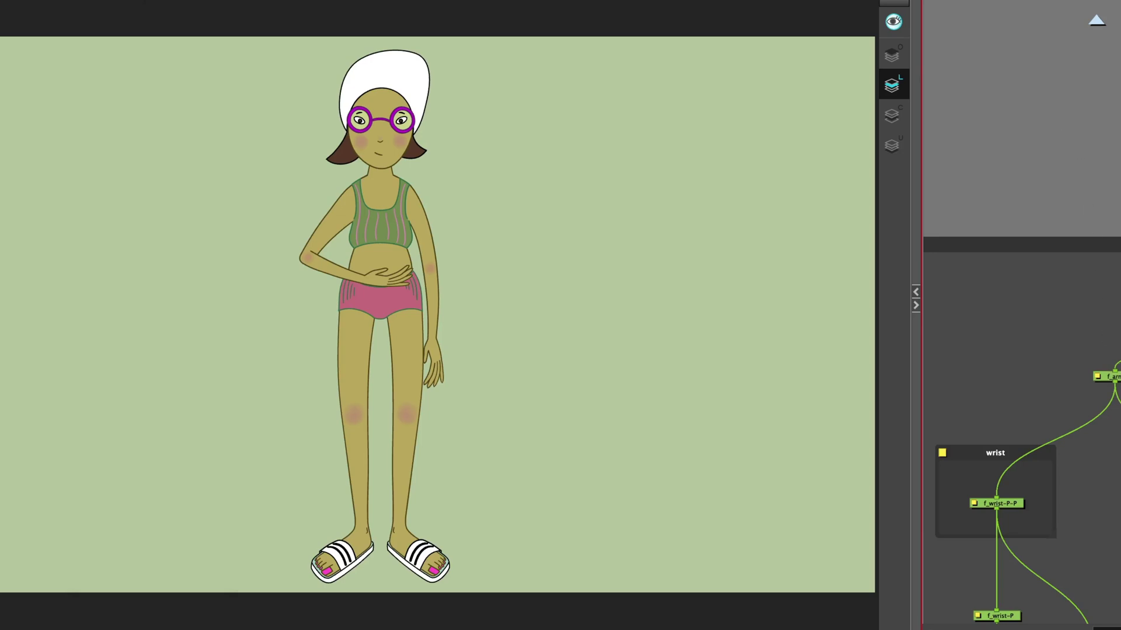
Select the bent front arm and preview its hand behind the body, then return it to the previous placement
left_click(330, 240)
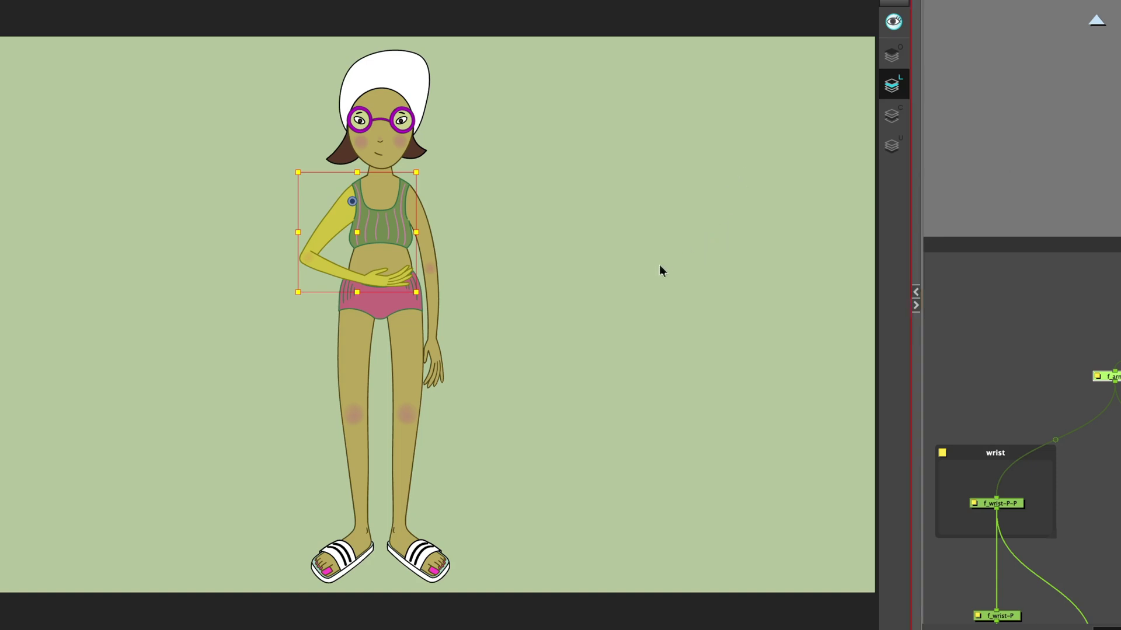
key("period")
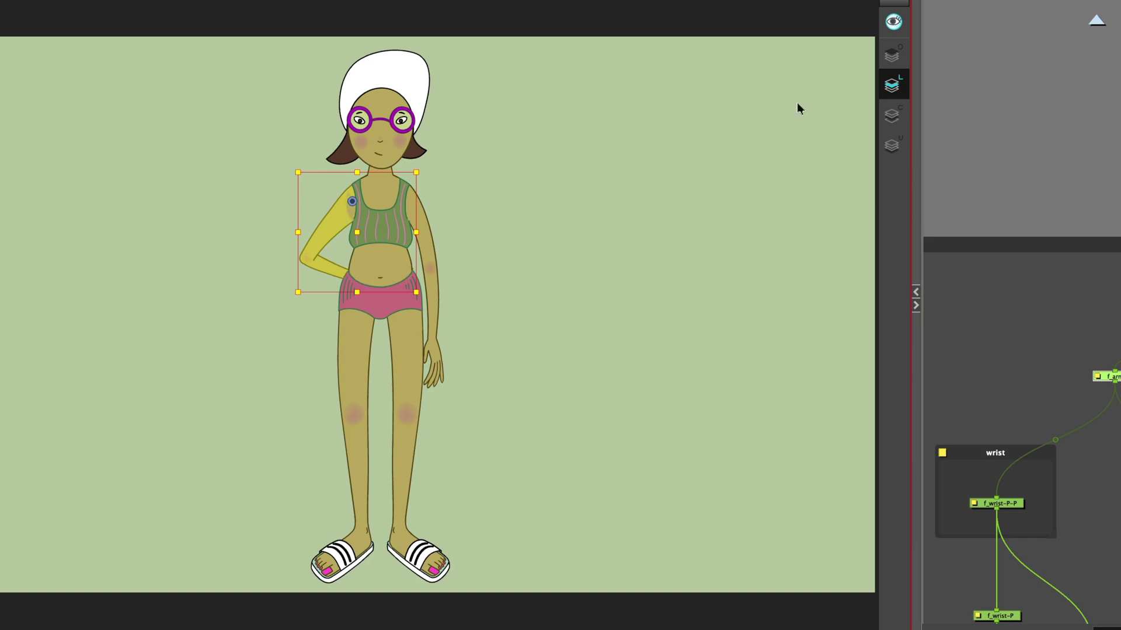
key("Escape")
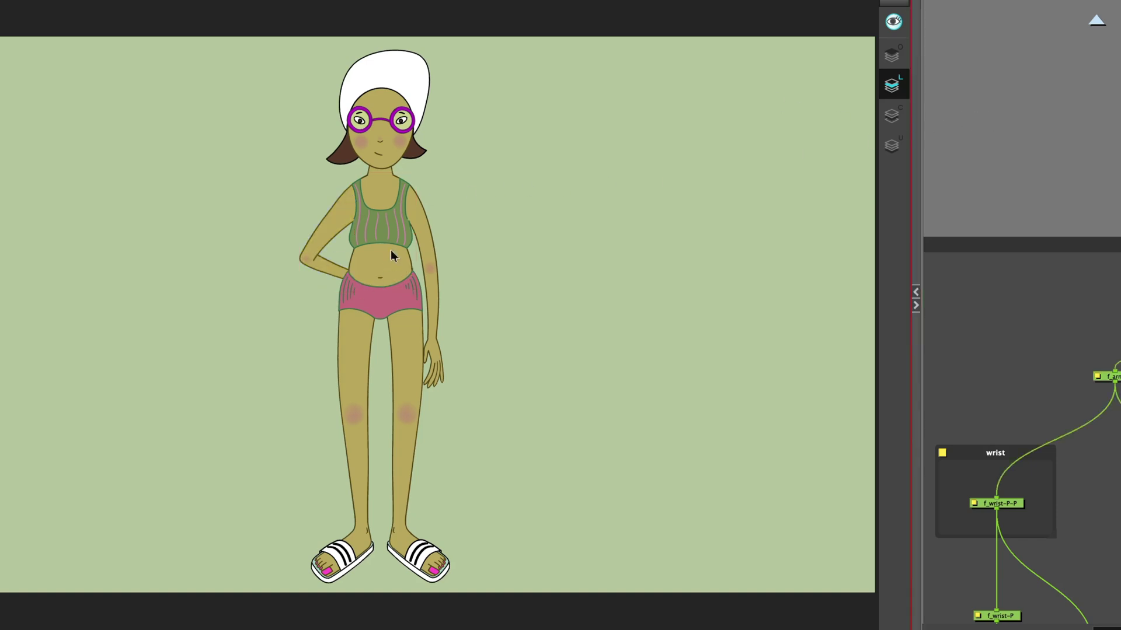
key("comma")
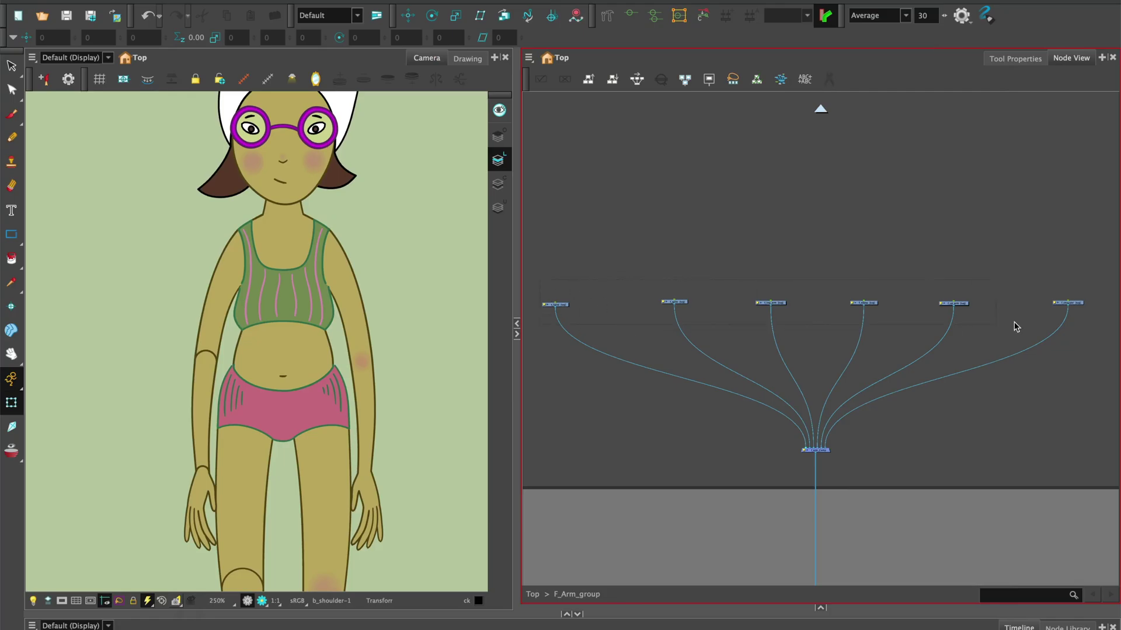
Add a parent peg to each of the six arm drawings in F_Arm_group and move the pegs higher above them
left_click_drag(1016, 326, 1086, 322)
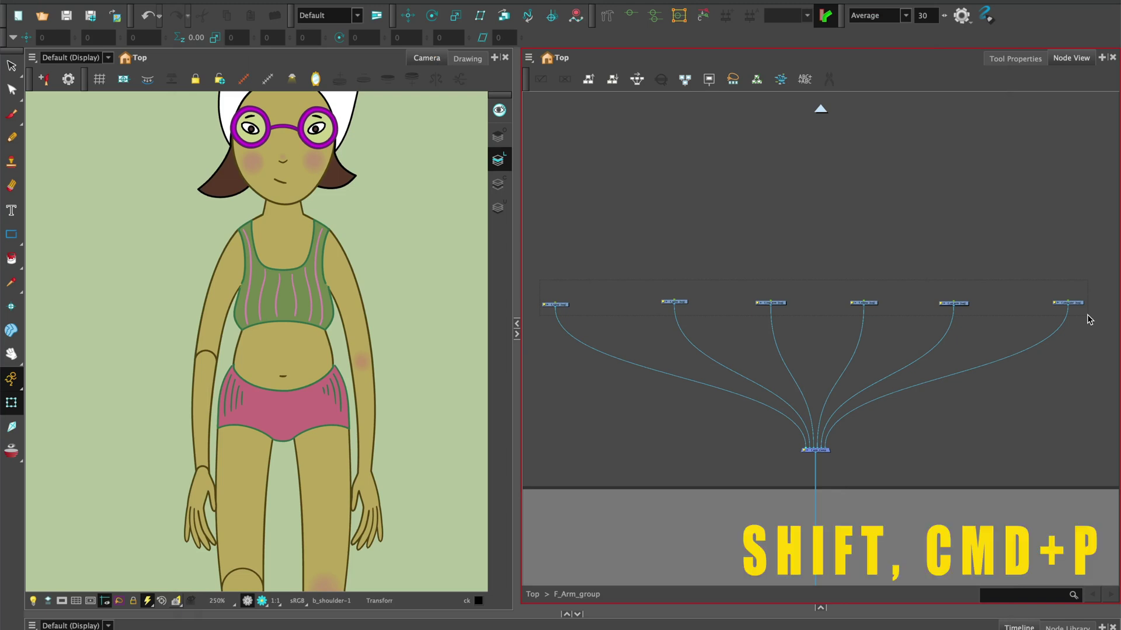
left_click_drag(1087, 321, 1086, 321)
key("shift+super+p")
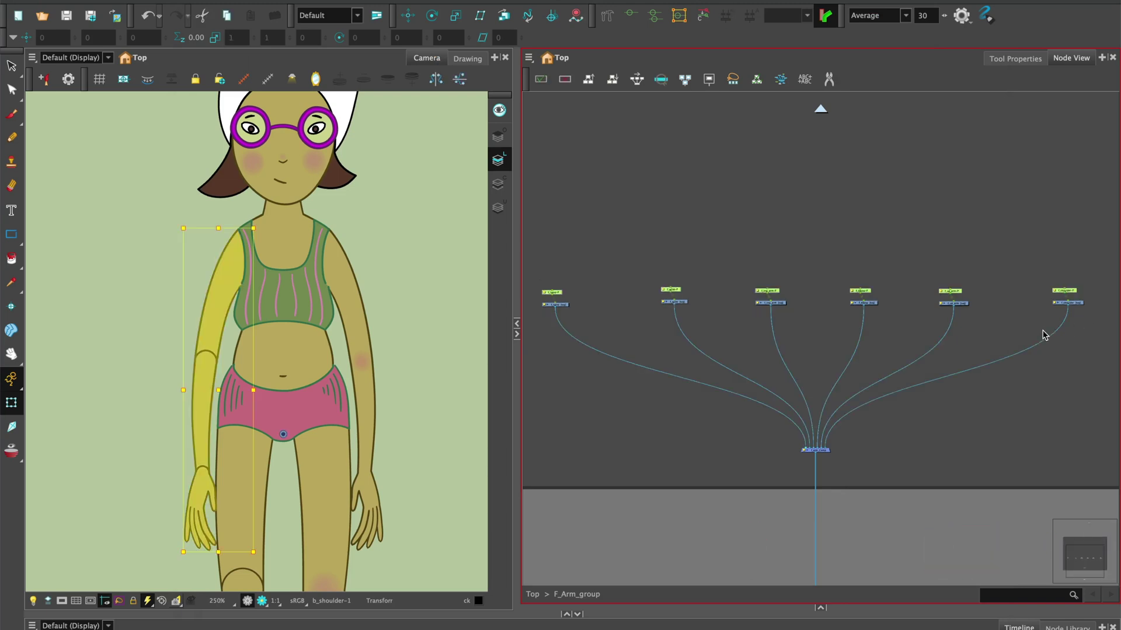
left_click_drag(1073, 291, 1073, 240)
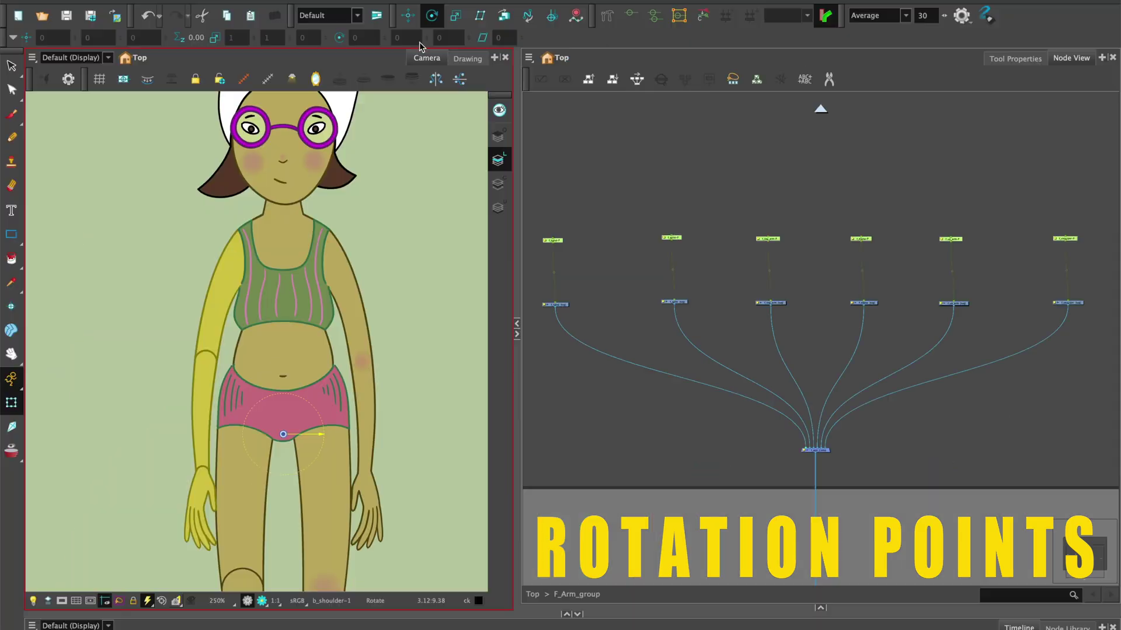
Place the pivot of all six selected arm pegs at the elbow using the Rotate tool, and deselect them
left_click(485, 53)
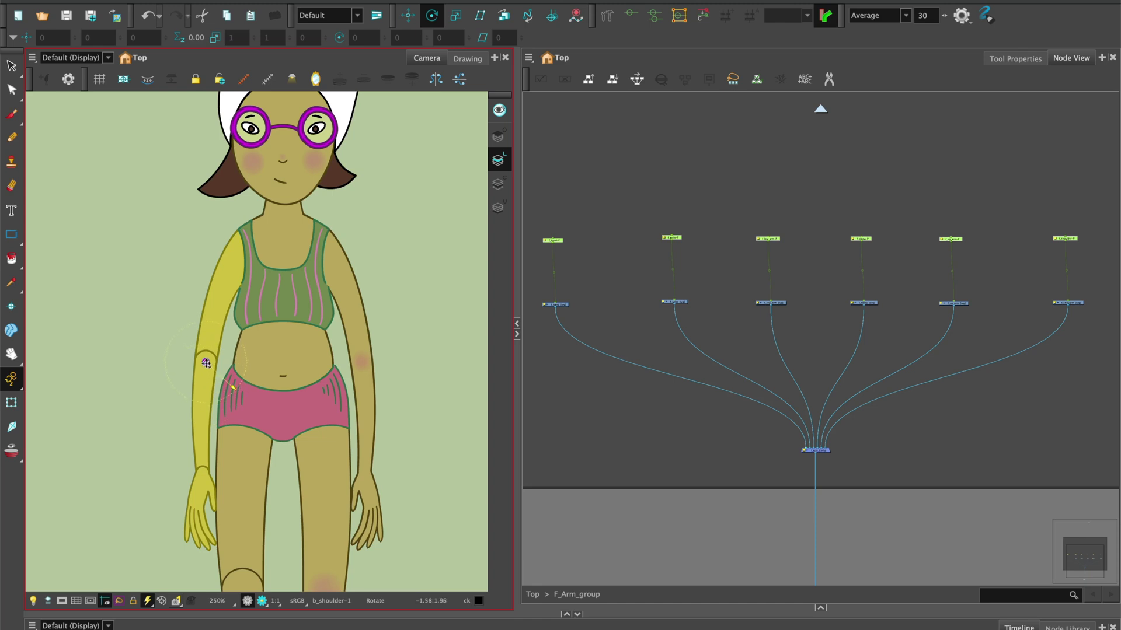
left_click(645, 452)
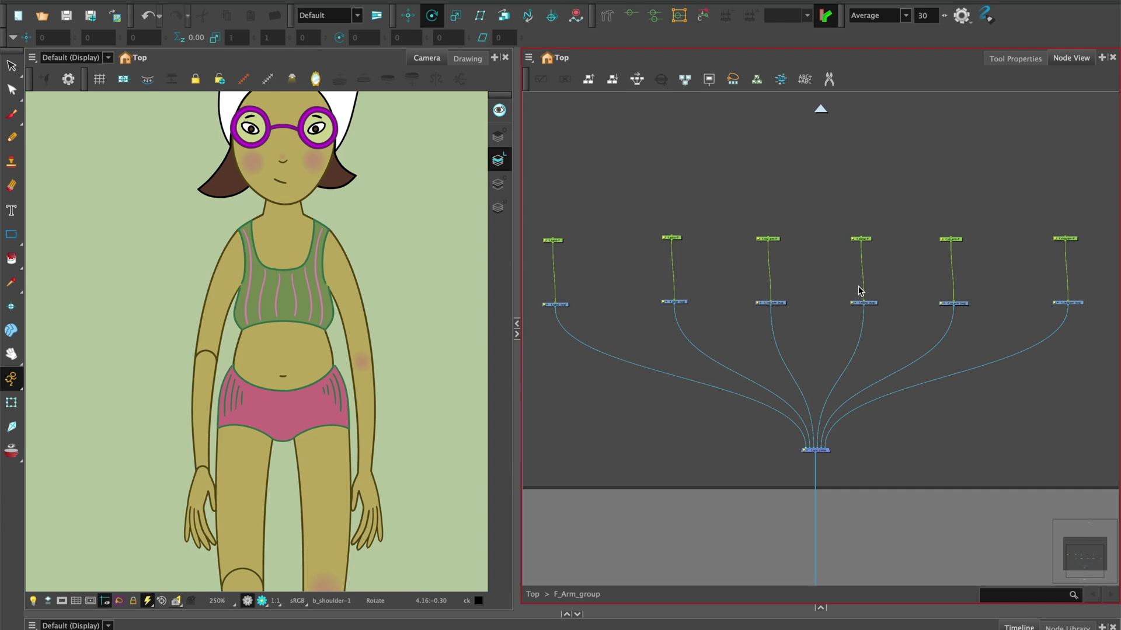
Align the f_elbow-P peg above its drawing node and disable the f_low_arm drawing
scroll(881, 251, "up", 5)
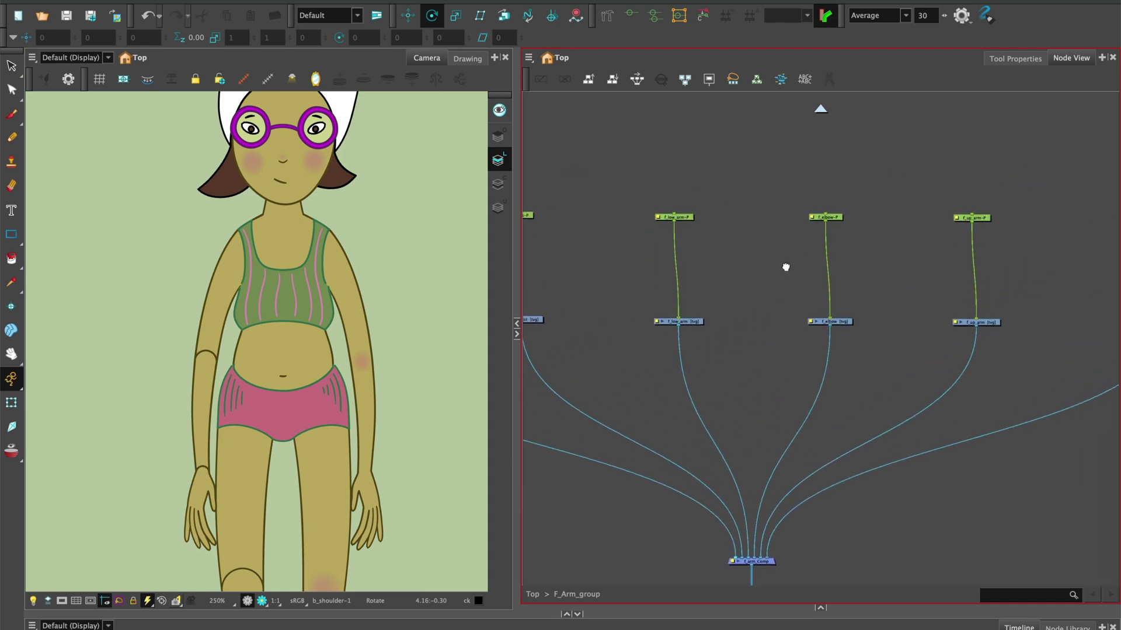
scroll(794, 255, "right", 2)
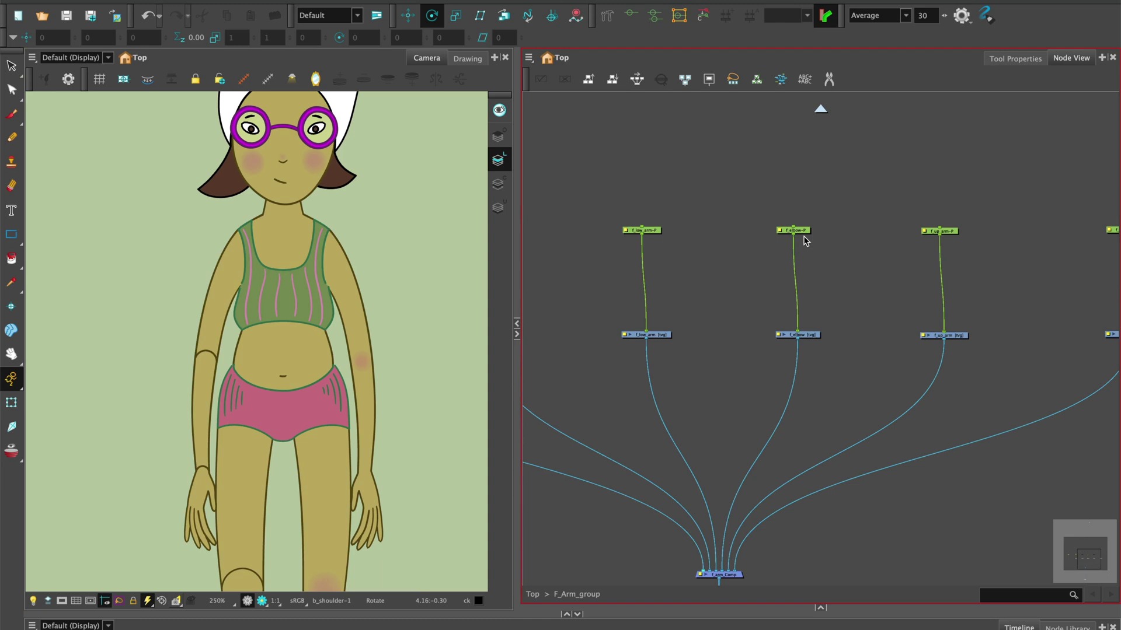
left_click_drag(807, 234, 811, 229)
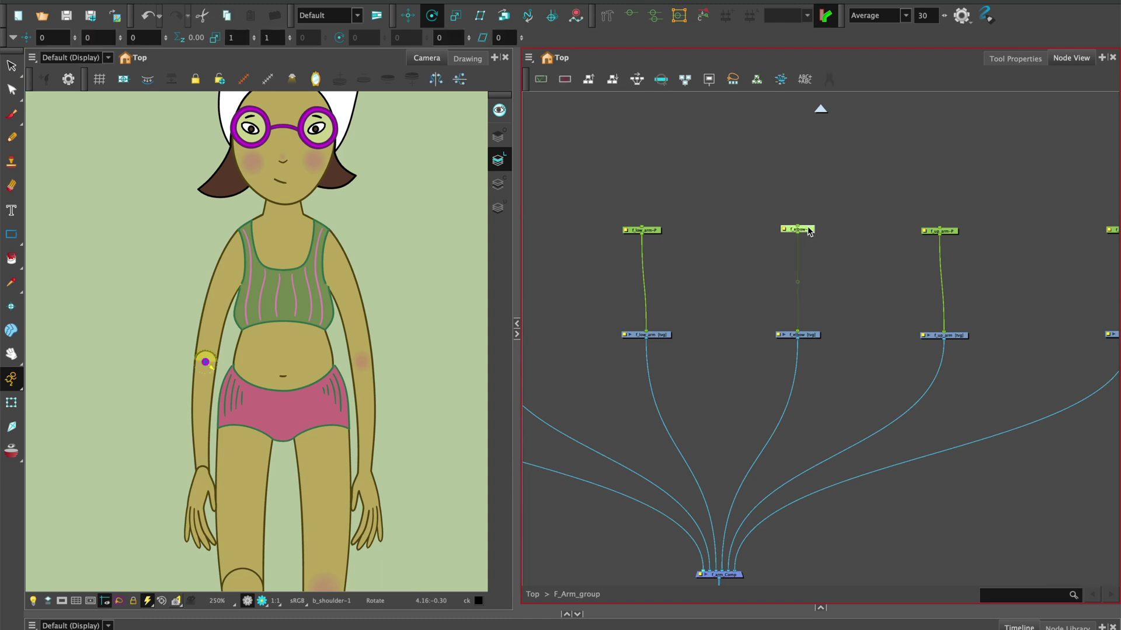
left_click(663, 336)
key("d")
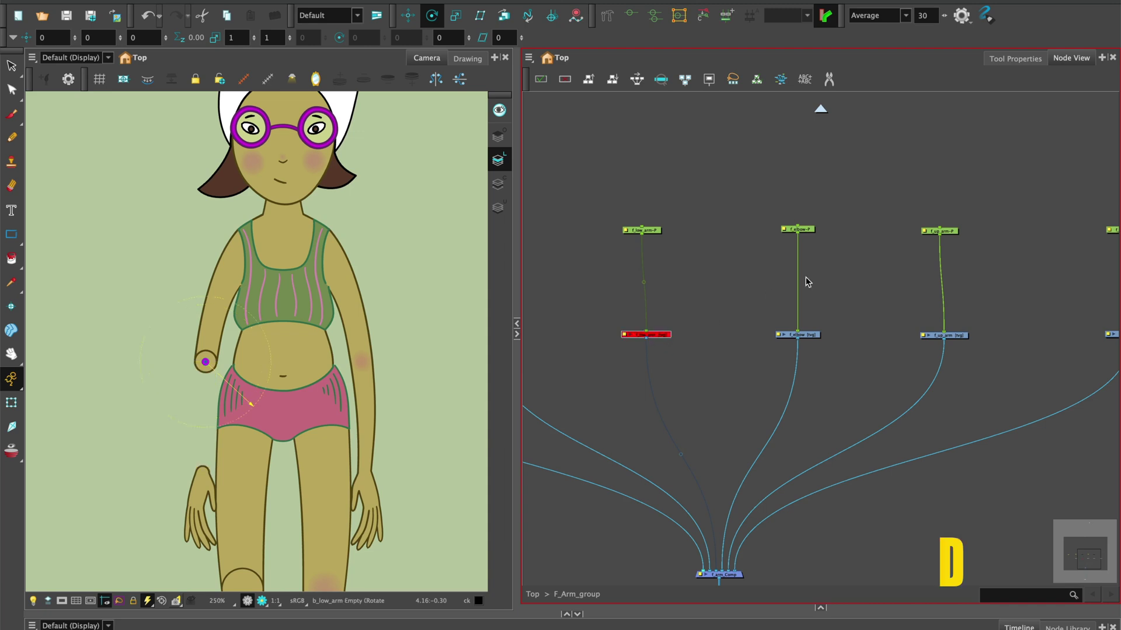
Centre the f_elbow-P pivot on the elbow circle with the Rotate tool, and re-enable the f_low_arm drawing
left_click(809, 231)
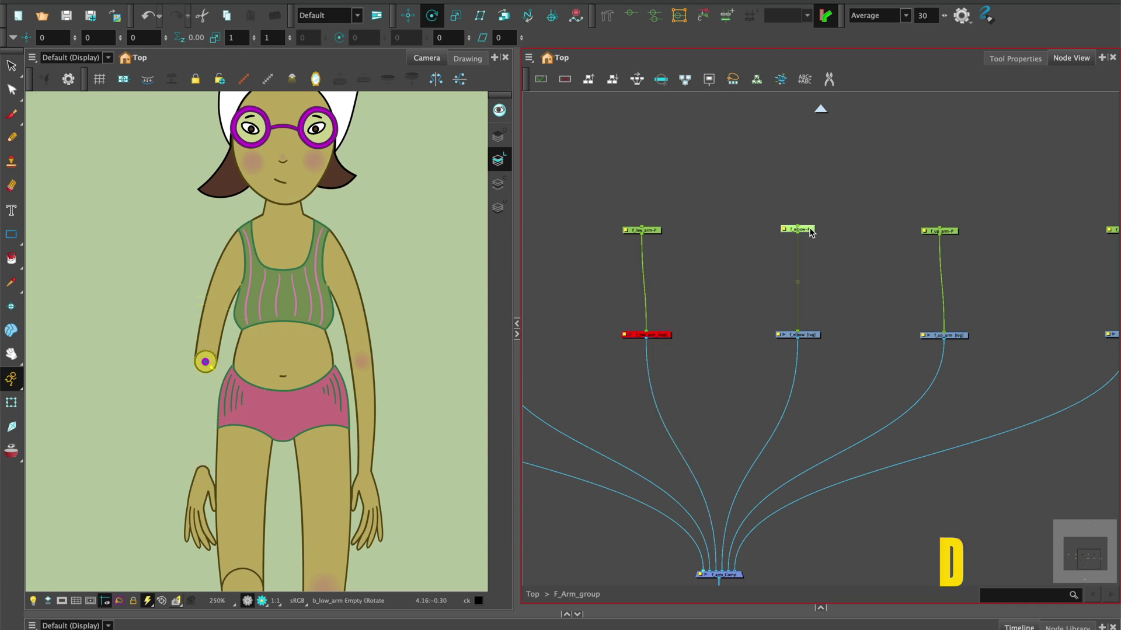
left_click(433, 16)
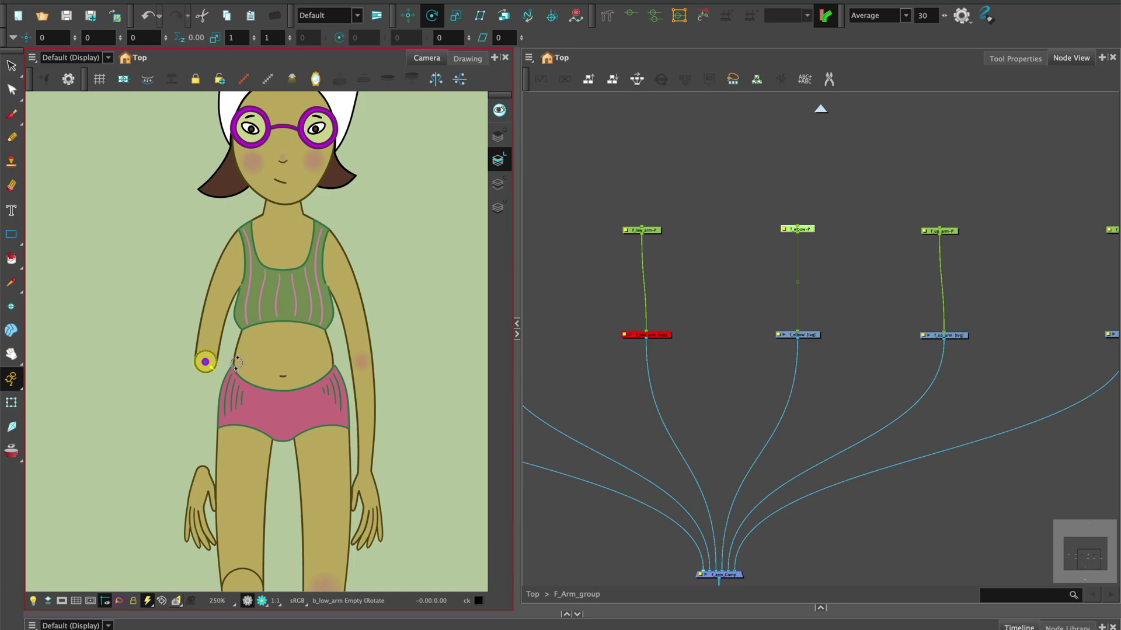
scroll(205, 362, "up", 5)
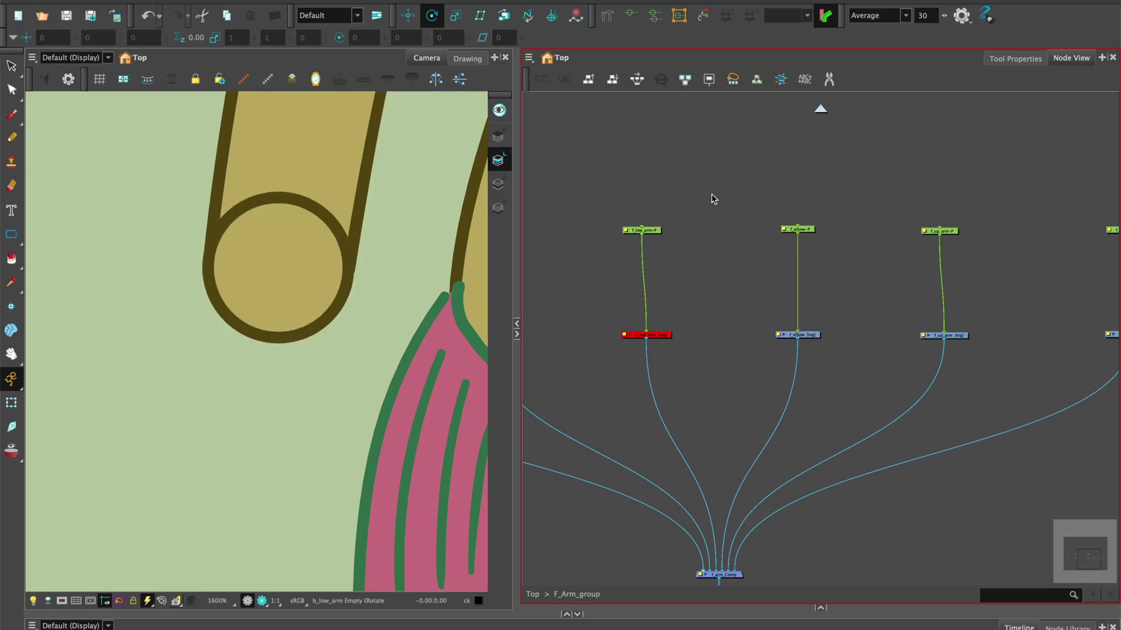
left_click(663, 338)
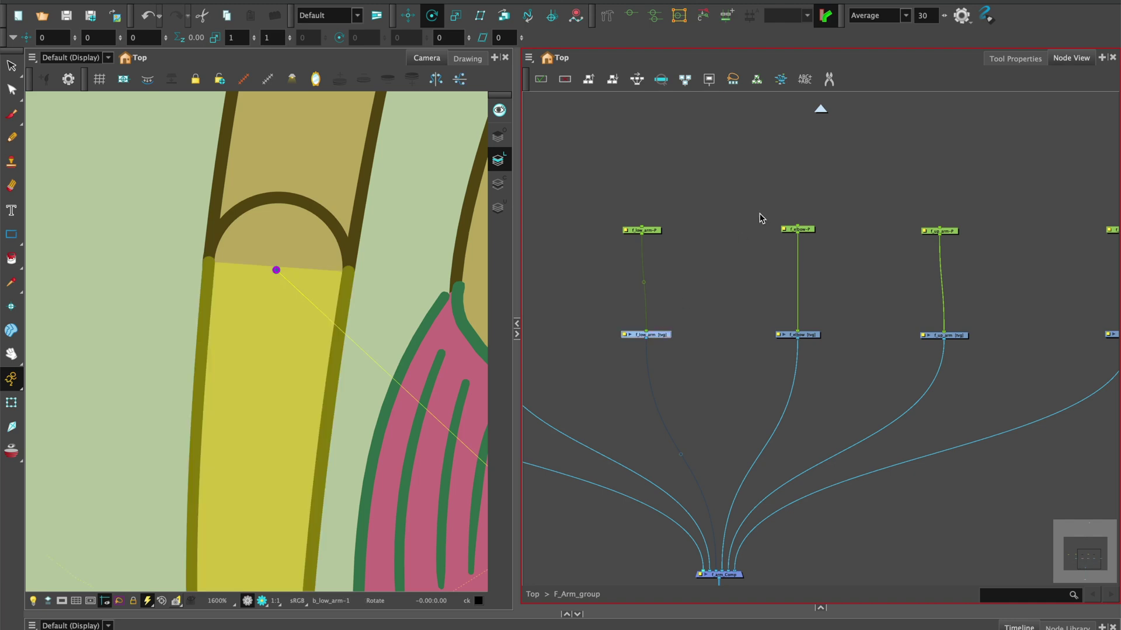
left_click(736, 246)
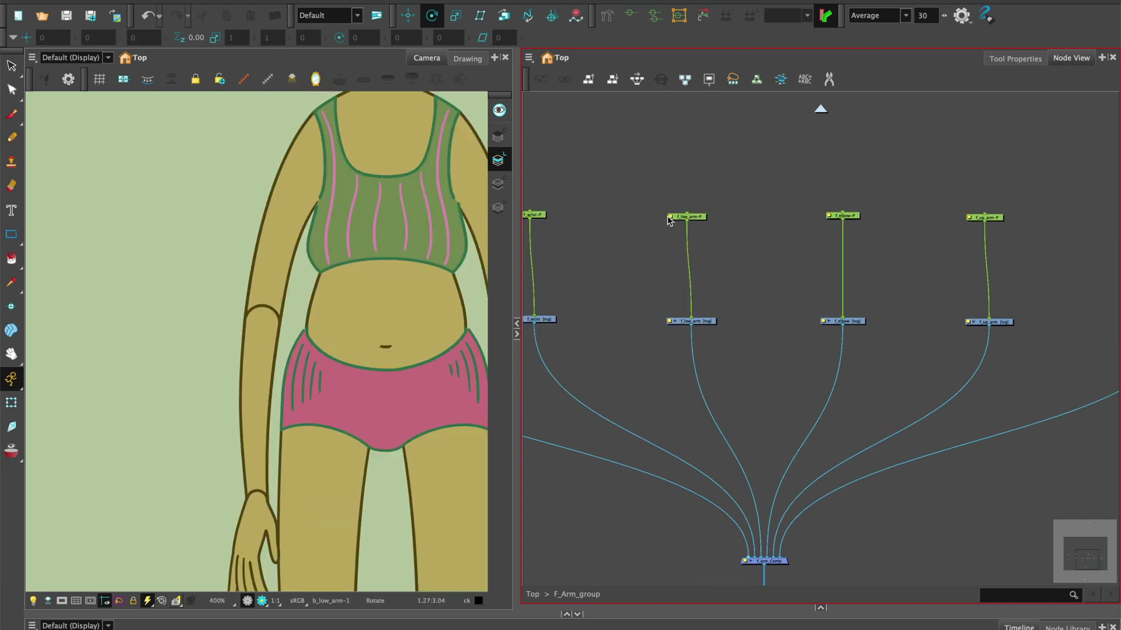
Open the layer properties of f_low_arm-P and f_elbow-P and copy the elbow's pivot x value, 1.59746 W, to the lower-arm peg
double_click(669, 215)
left_click_drag(691, 194, 902, 113)
left_click(829, 216)
left_click_drag(856, 515, 809, 514)
key("super+c")
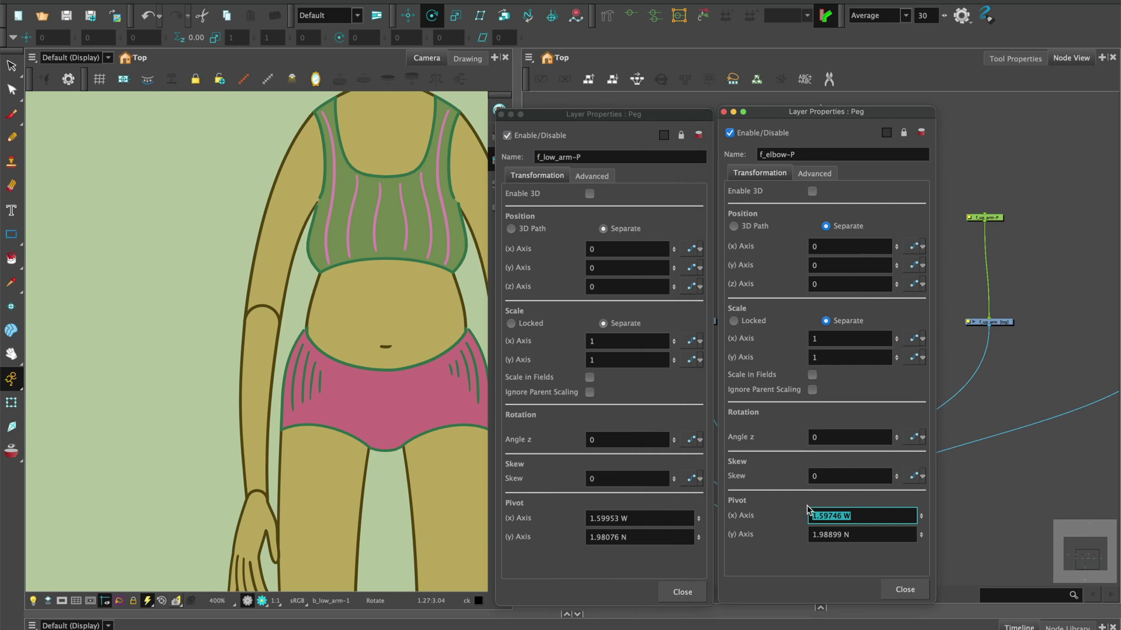
left_click_drag(631, 519, 587, 518)
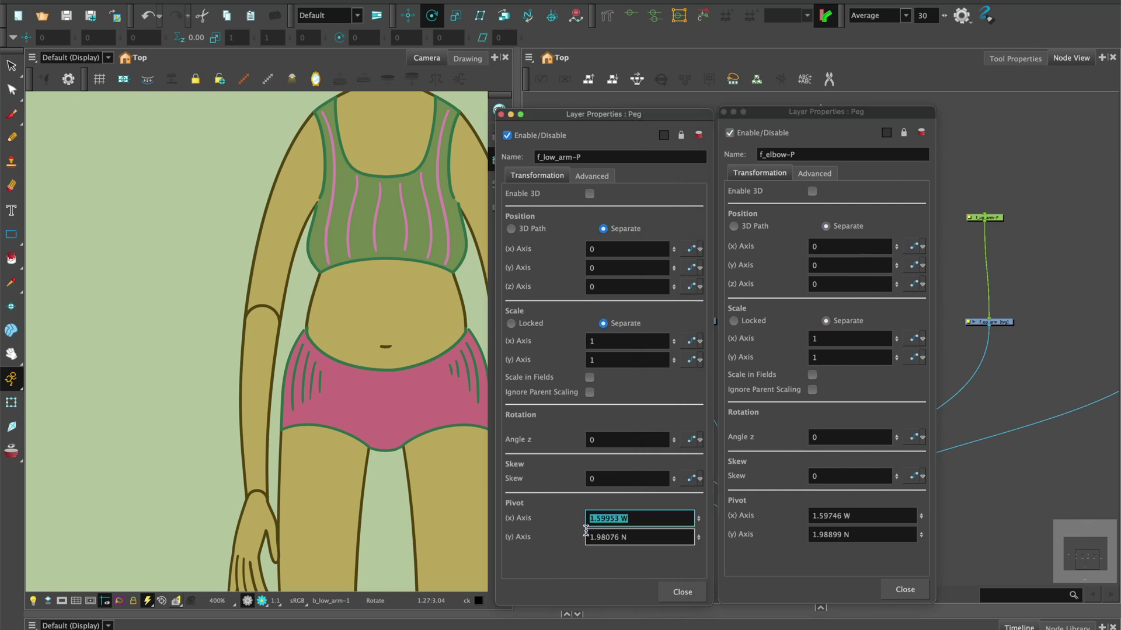
key("super+v")
Set the f_low_arm-P pivot y value to 1.98899 N to match the elbow peg, and close both property windows
left_click_drag(855, 535, 799, 535)
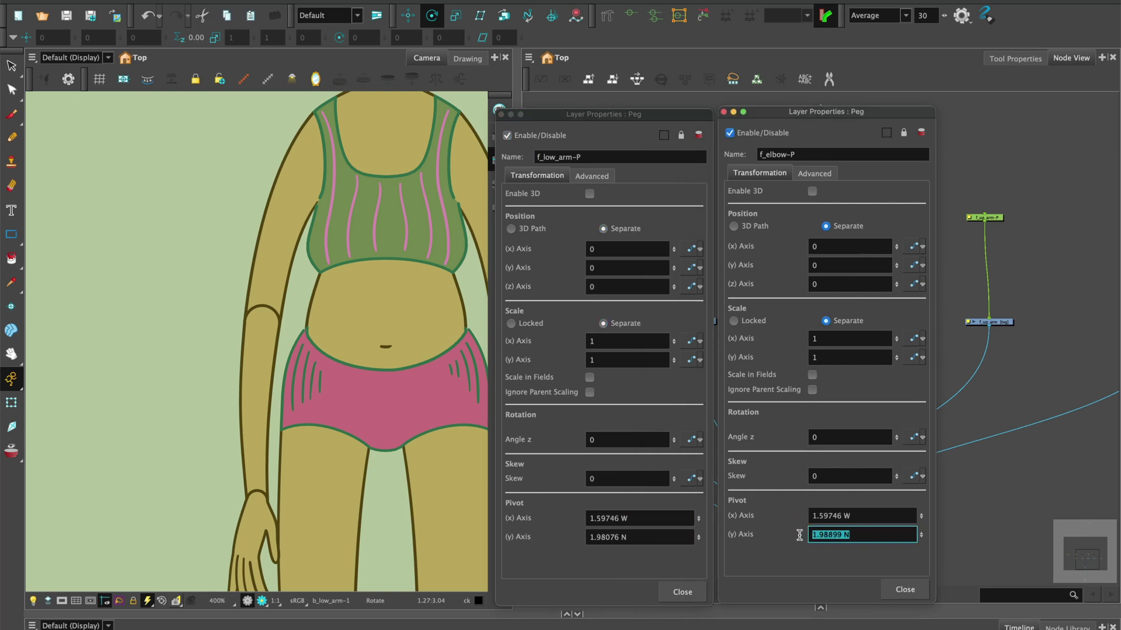
left_click_drag(629, 537, 587, 534)
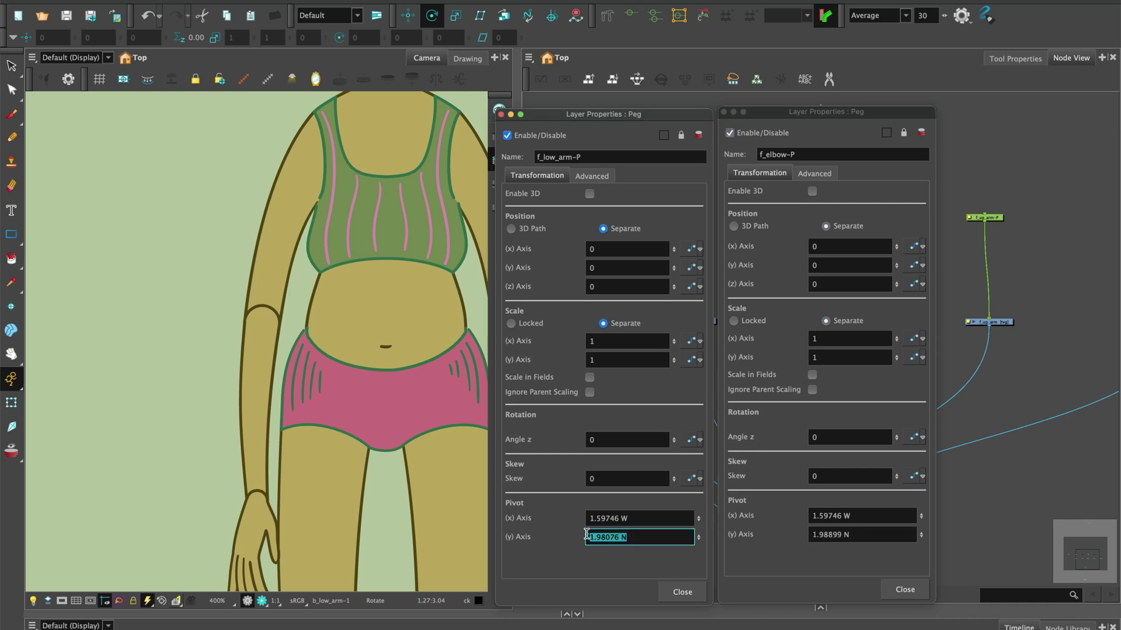
type("1.98899 N")
left_click(689, 591)
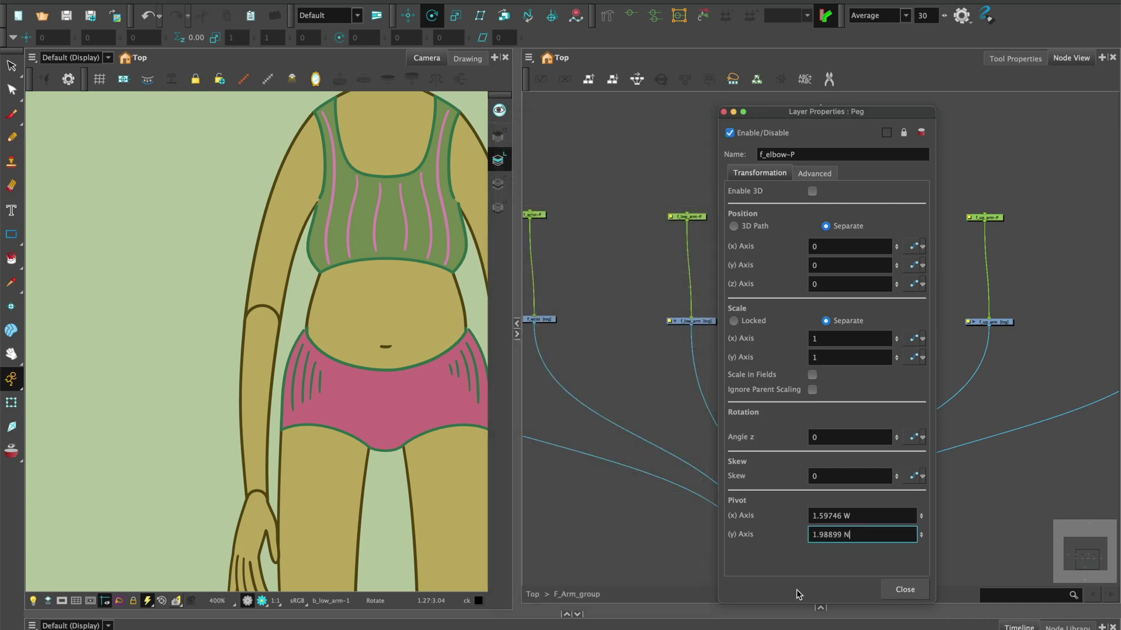
left_click(906, 590)
Centre the f_wrist-P pivot on the wrist circle with the f_hand drawing temporarily disabled, and select the f_hand-P peg
key("shift+t")
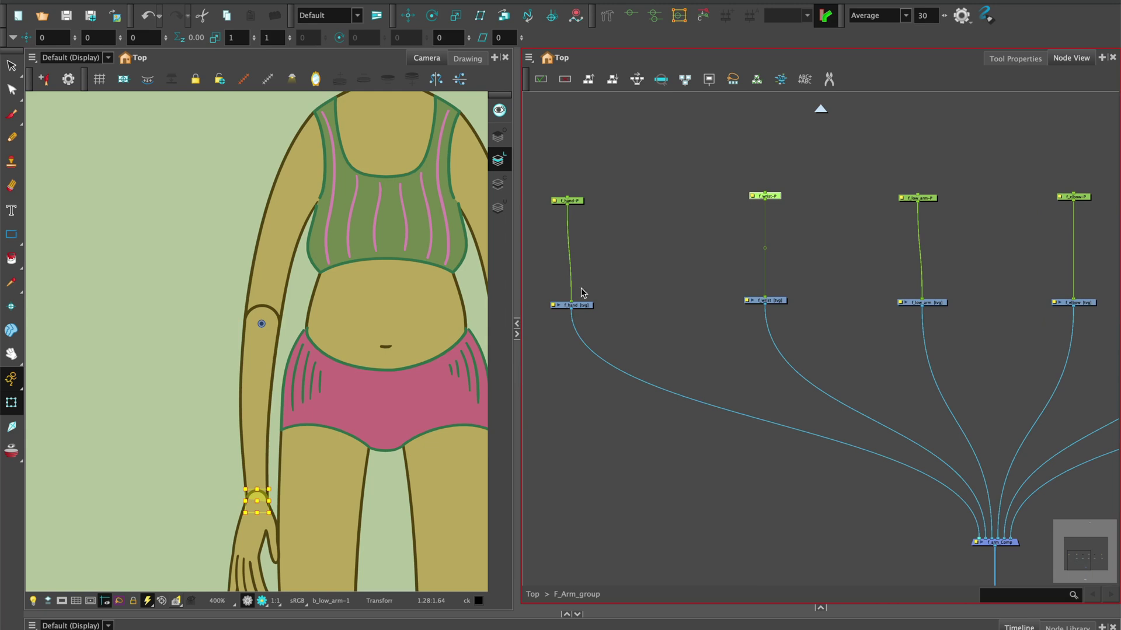
left_click(576, 305)
scroll(345, 405, "up", 5)
key("alt+3")
scroll(318, 210, "up", 5)
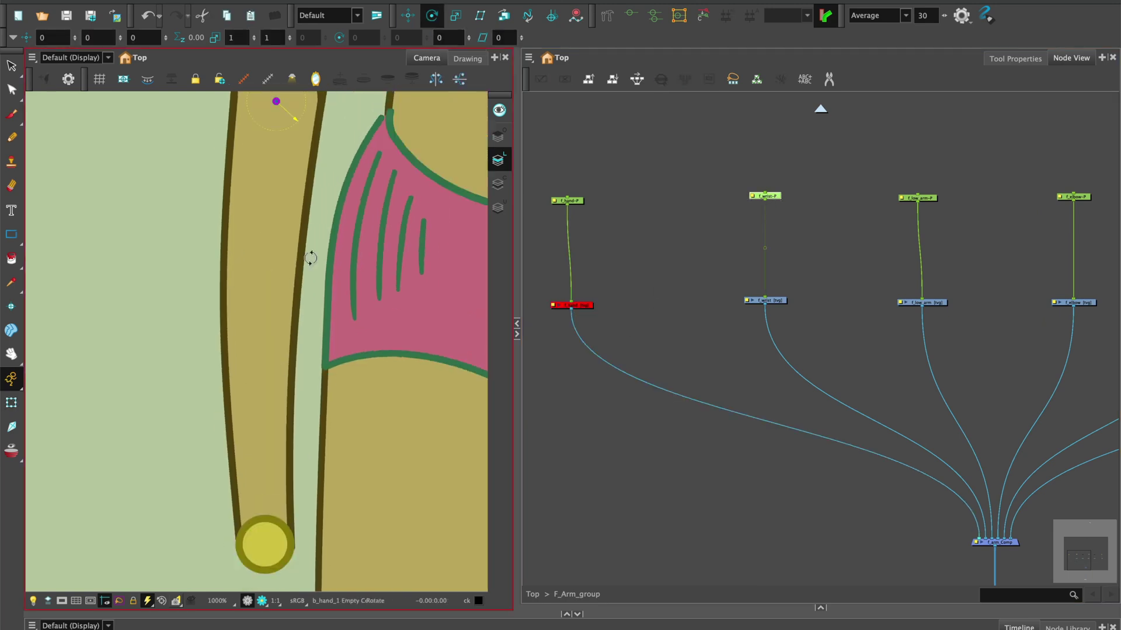
scroll(269, 501, "up", 4)
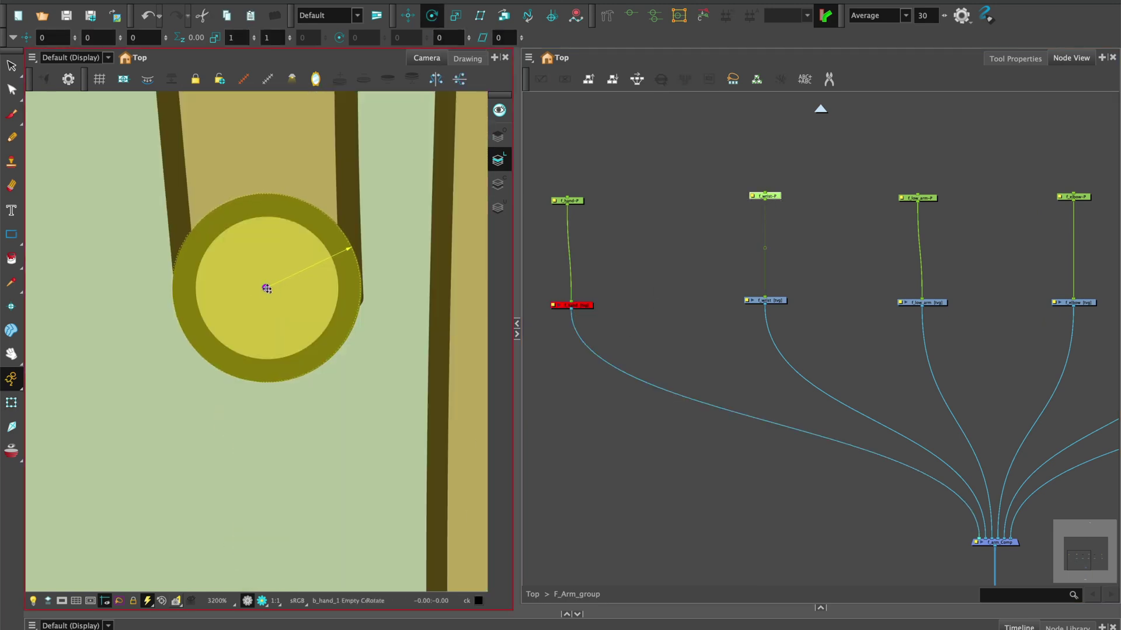
left_click(708, 239)
scroll(349, 282, "down", 4)
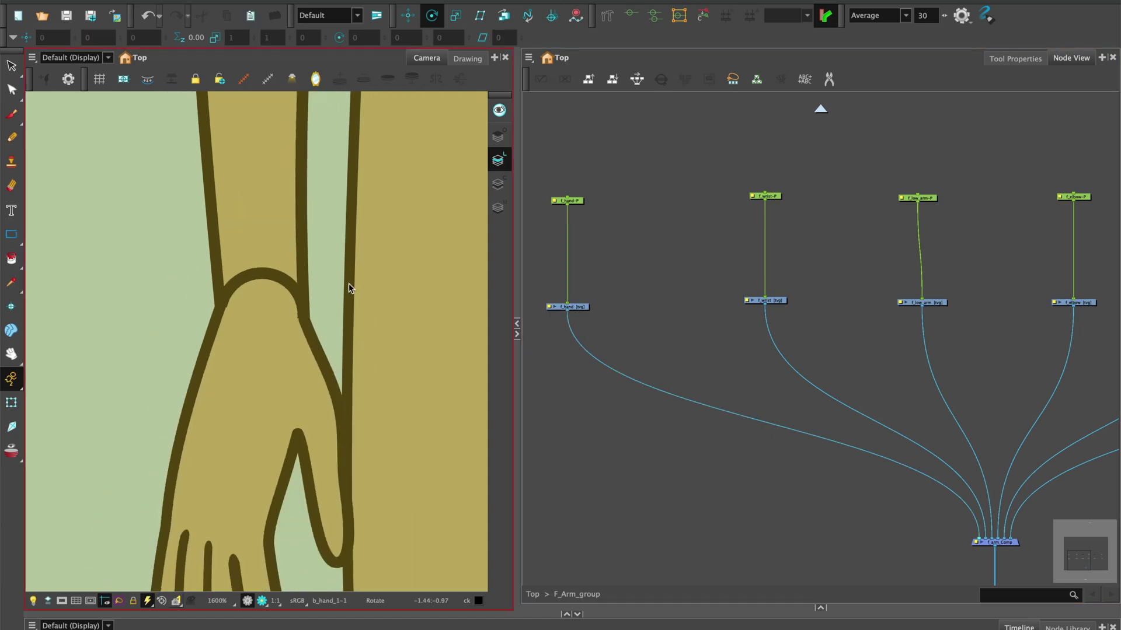
left_click(569, 201)
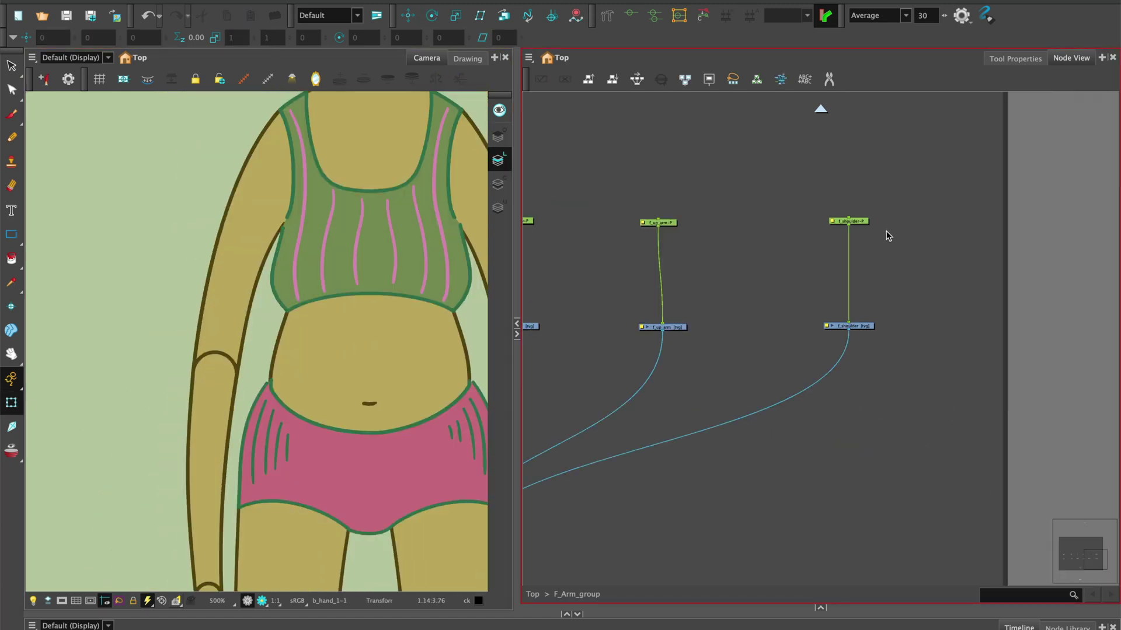
Place the f_shoulder-P pivot at the upper tip of the shoulder beside the strap, with the f_up_arm drawing disabled
key("alt+3")
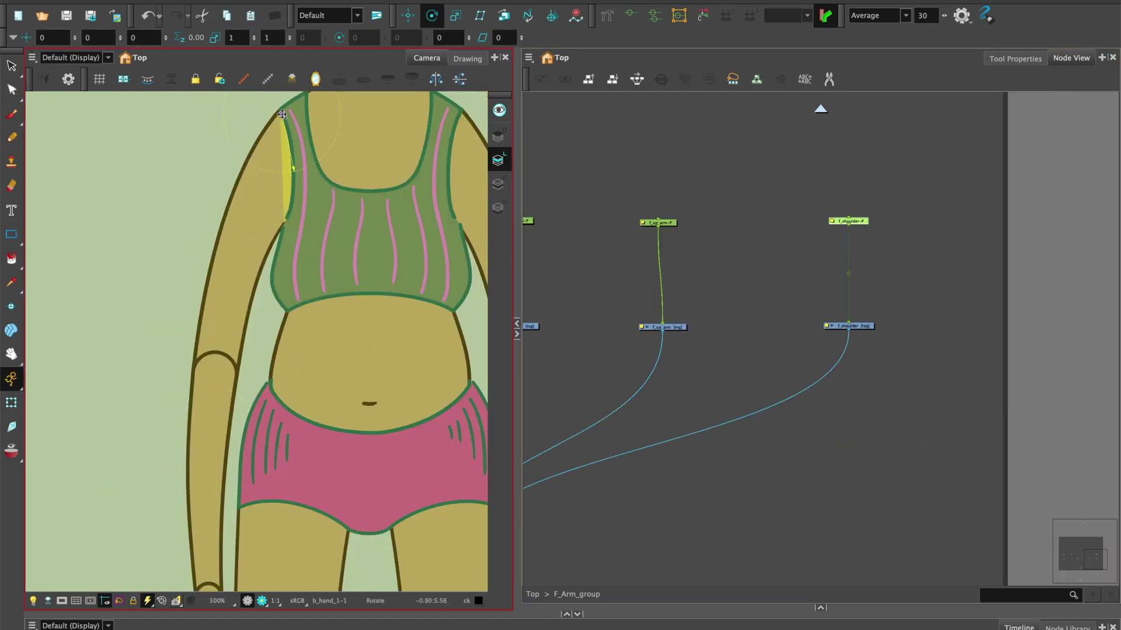
left_click(215, 376)
left_click_drag(215, 377, 276, 327)
scroll(276, 327, "up", 2)
scroll(276, 327, "up", 4)
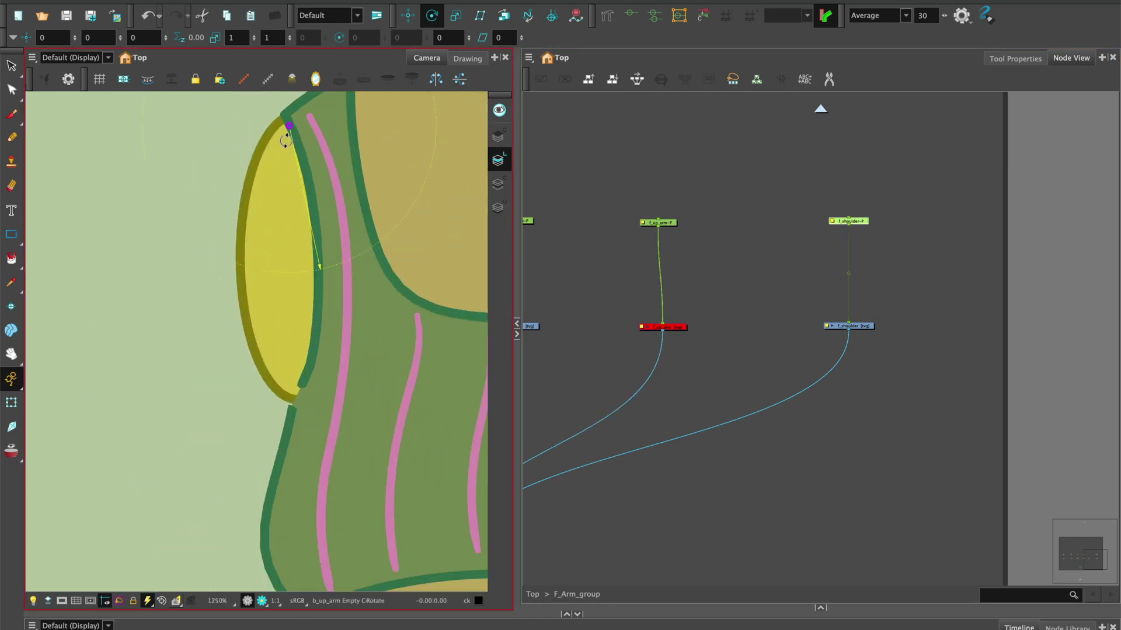
scroll(273, 226, "up", 2)
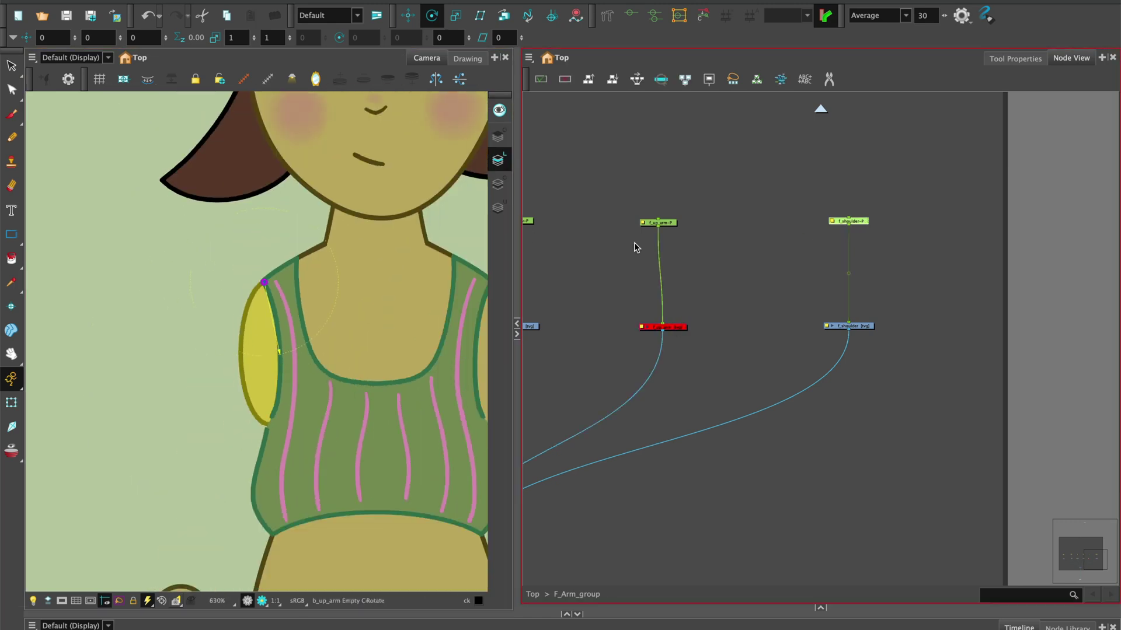
scroll(775, 191, "down", 2)
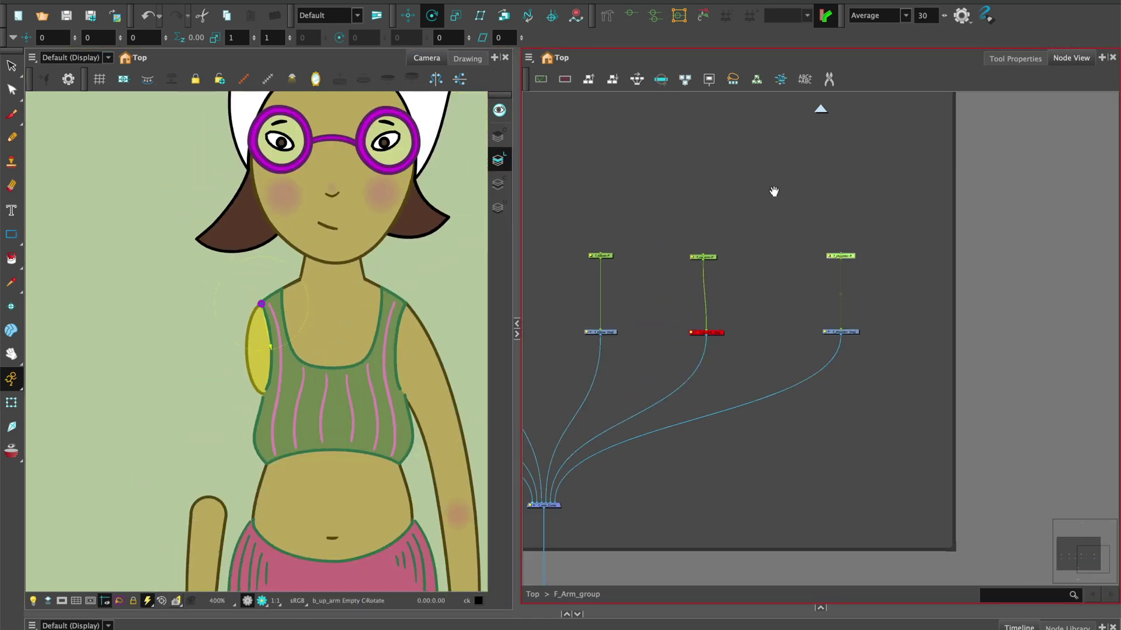
Open the layer properties of f_shoulder-P and f_up_arm-P and copy the shoulder's pivot x value, 0.914685 W, to the upper-arm peg
scroll(668, 234, "up", 3)
double_click(668, 232)
left_click_drag(712, 123, 669, 115)
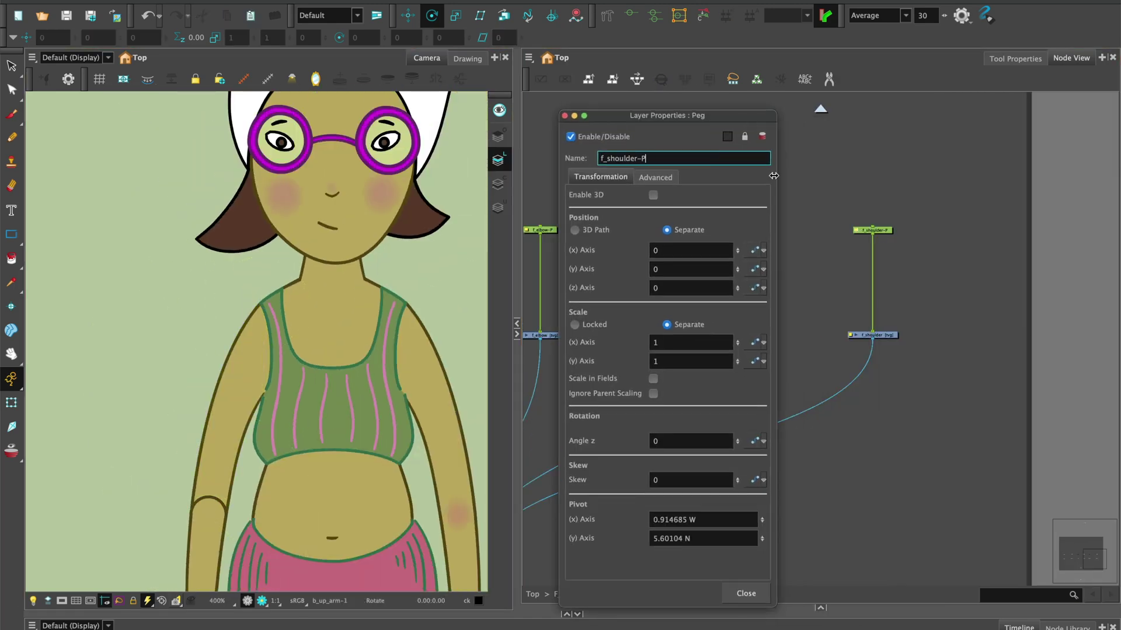
double_click(872, 230)
left_click(945, 544)
key("ctrl+c")
left_click(701, 519)
key("ctrl+v")
Set the f_up_arm-P pivot y value to 5.60104 N to match the shoulder peg, and close both property windows
left_click(940, 564)
key("ctrl+c")
left_click(701, 538)
key("ctrl+v")
key("Return")
key("Return")
left_click(263, 350)
key("shift+t")
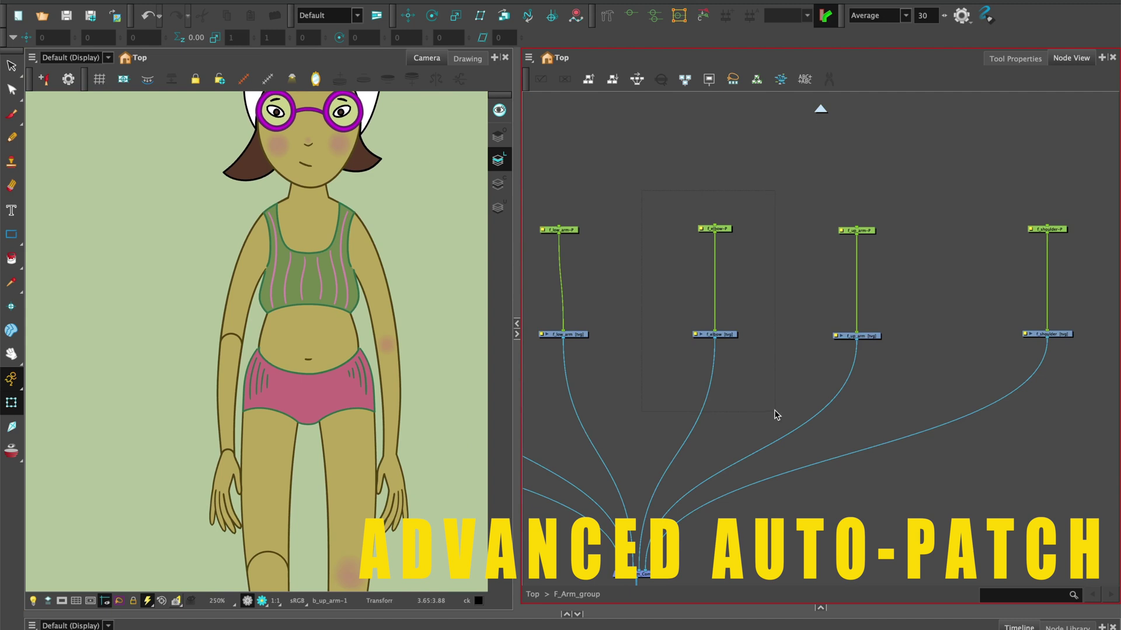
Insert a backdrop around the f_elbow-P and f_elbow nodes and title it elbow
left_click_drag(774, 412, 775, 411)
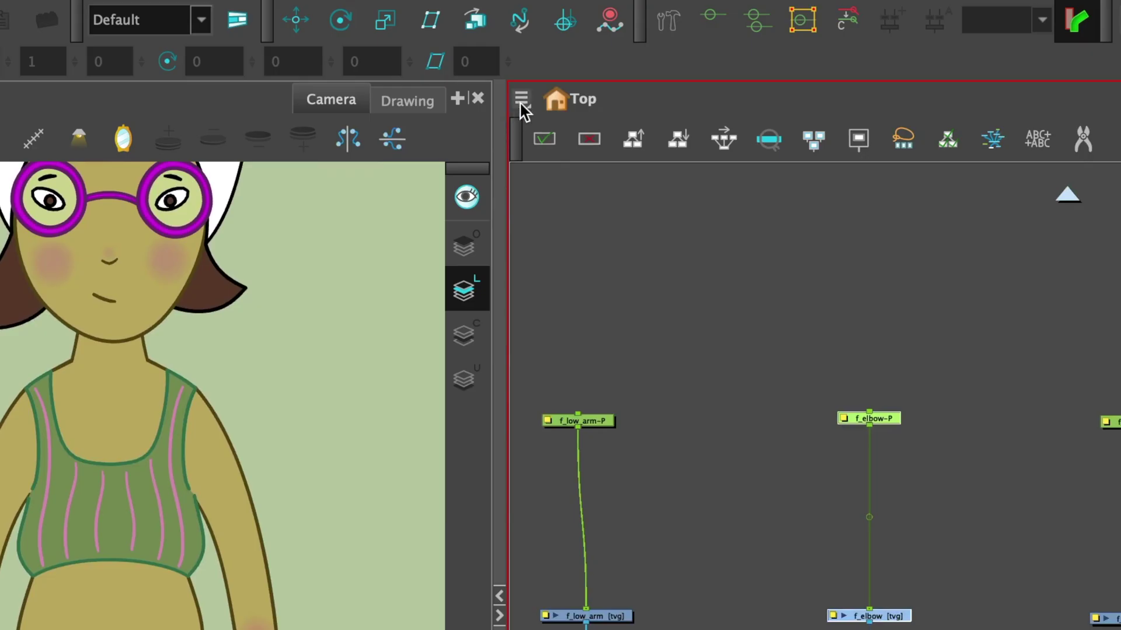
left_click(529, 58)
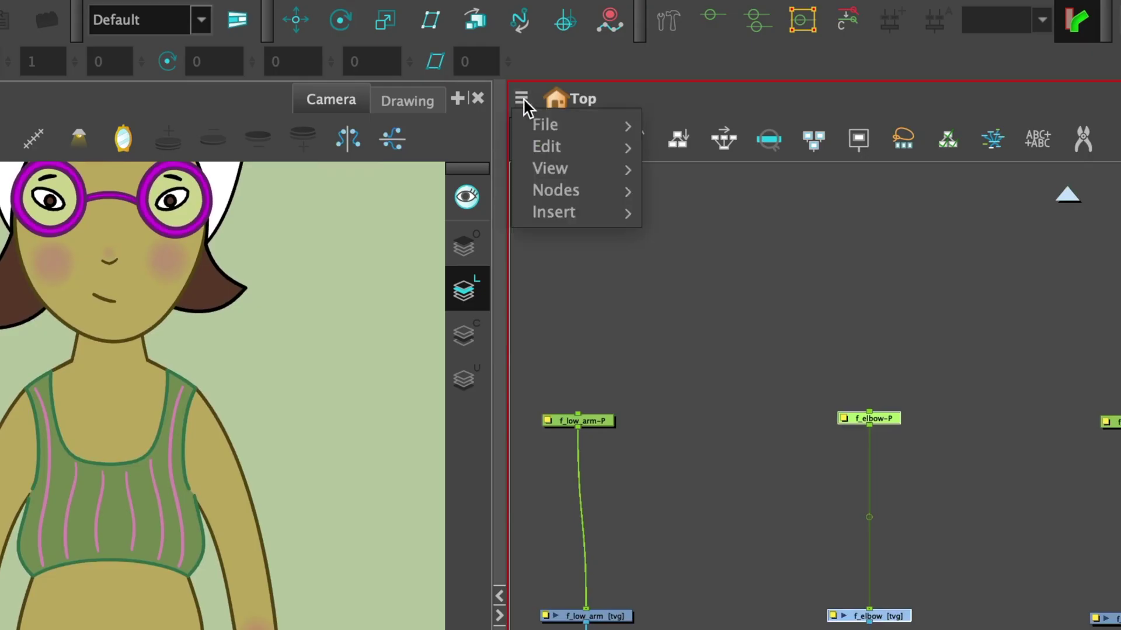
mouse_move(538, 113)
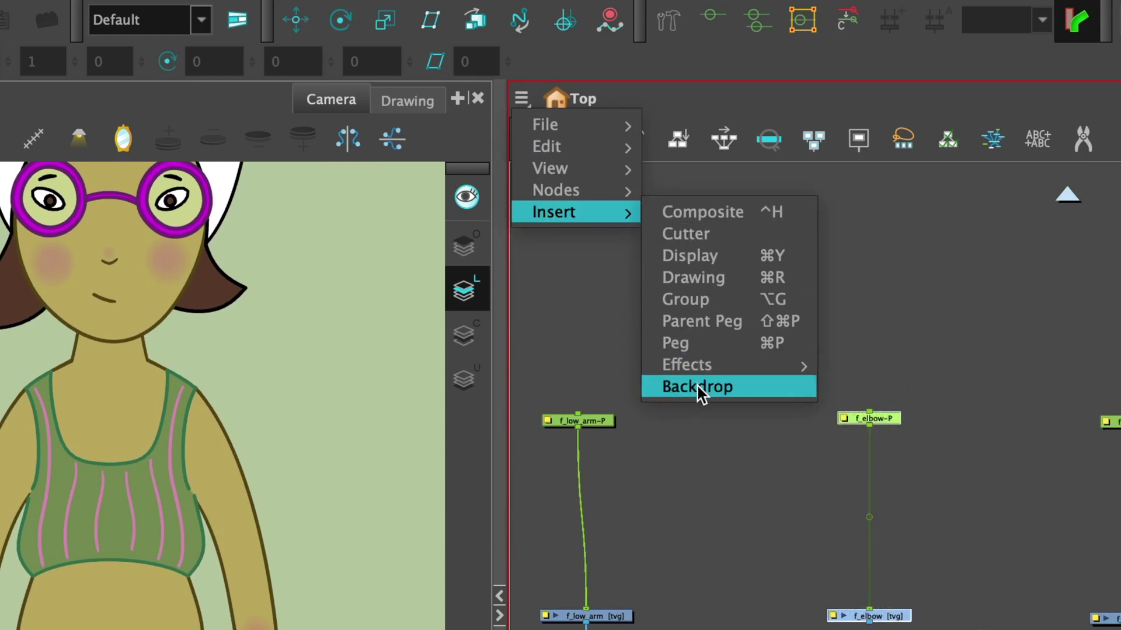
left_click(698, 386)
left_click_drag(760, 361, 781, 450)
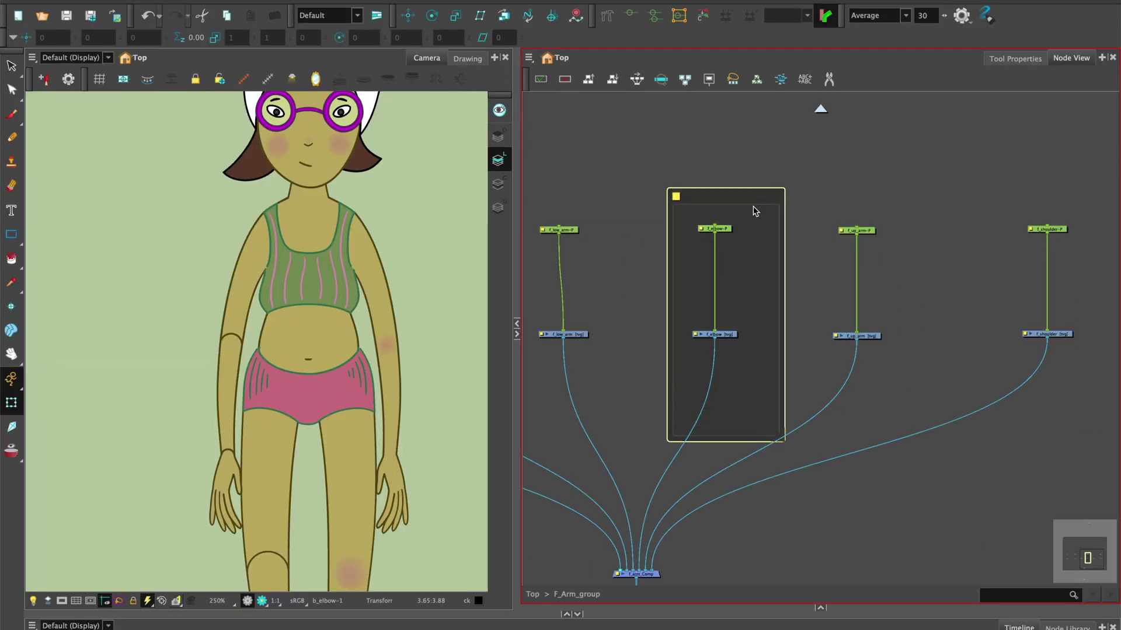
double_click(729, 426)
type("elbow")
key("Return")
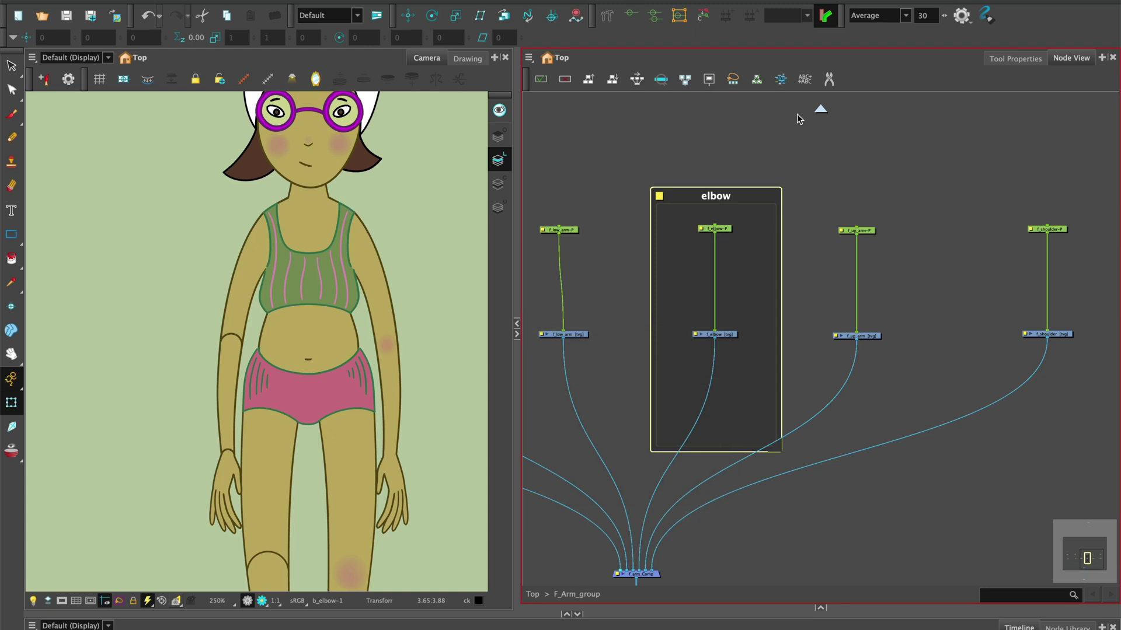
Add a Line-Art node and a Colour-Art node side by side below f_elbow inside the elbow backdrop
scroll(719, 376, "up", 3)
key("Return")
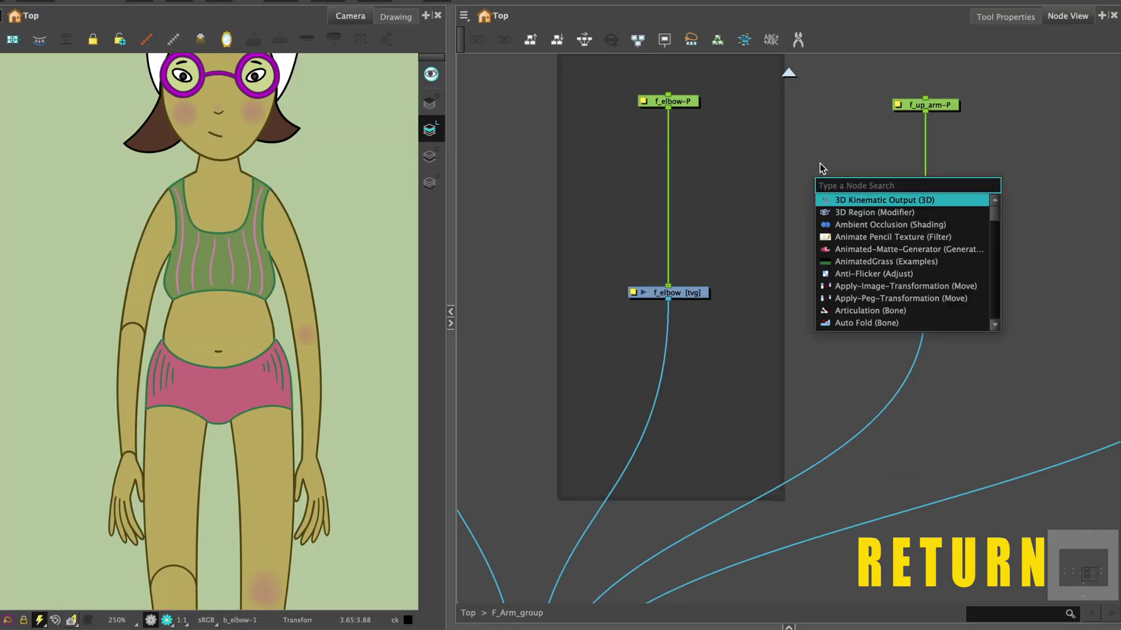
type("li")
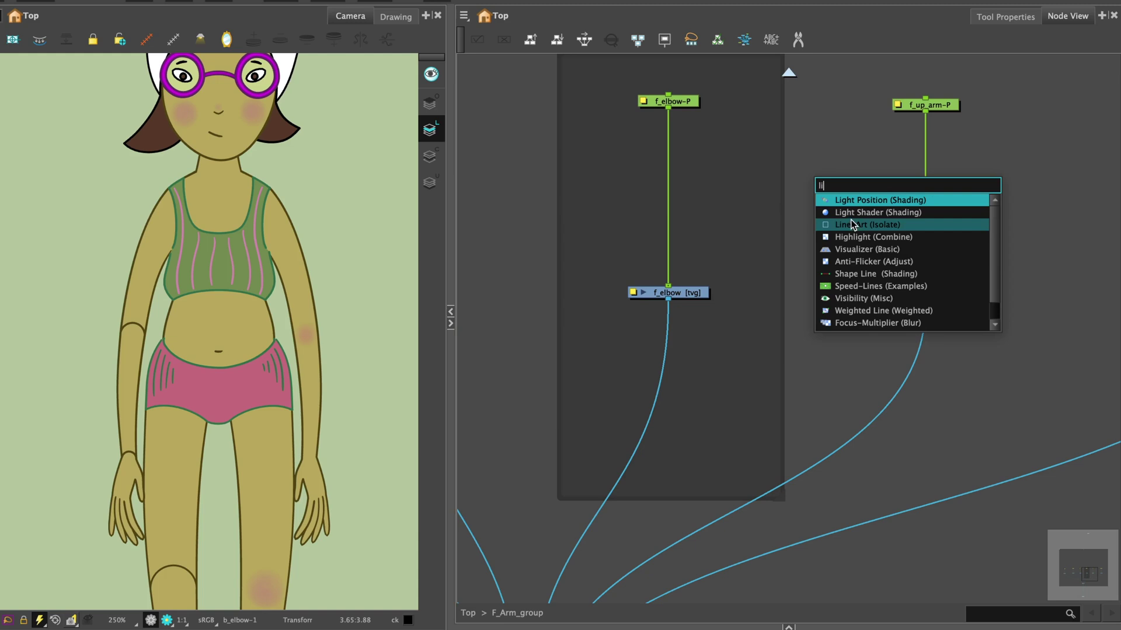
left_click(851, 223)
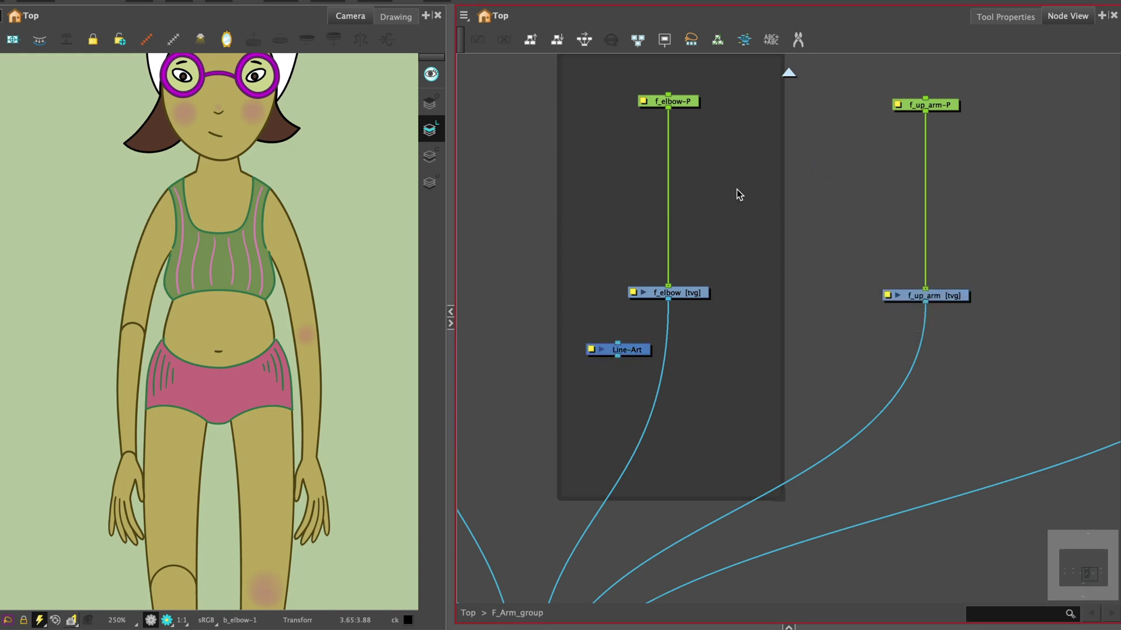
key("Return")
type("co")
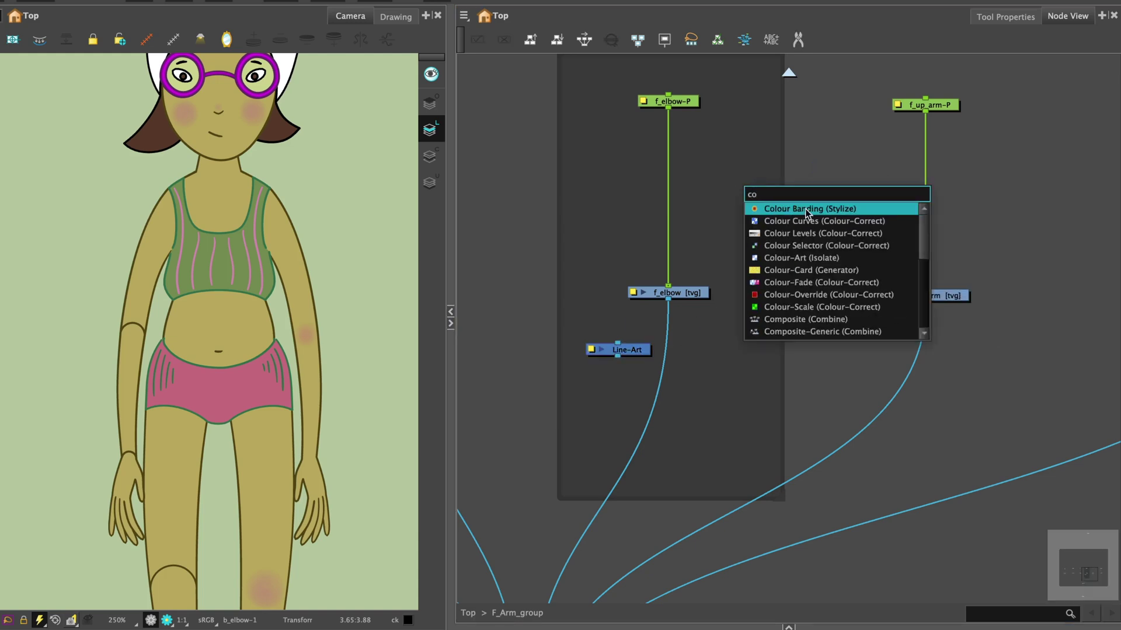
left_click(801, 257)
scroll(800, 258, "down", 3)
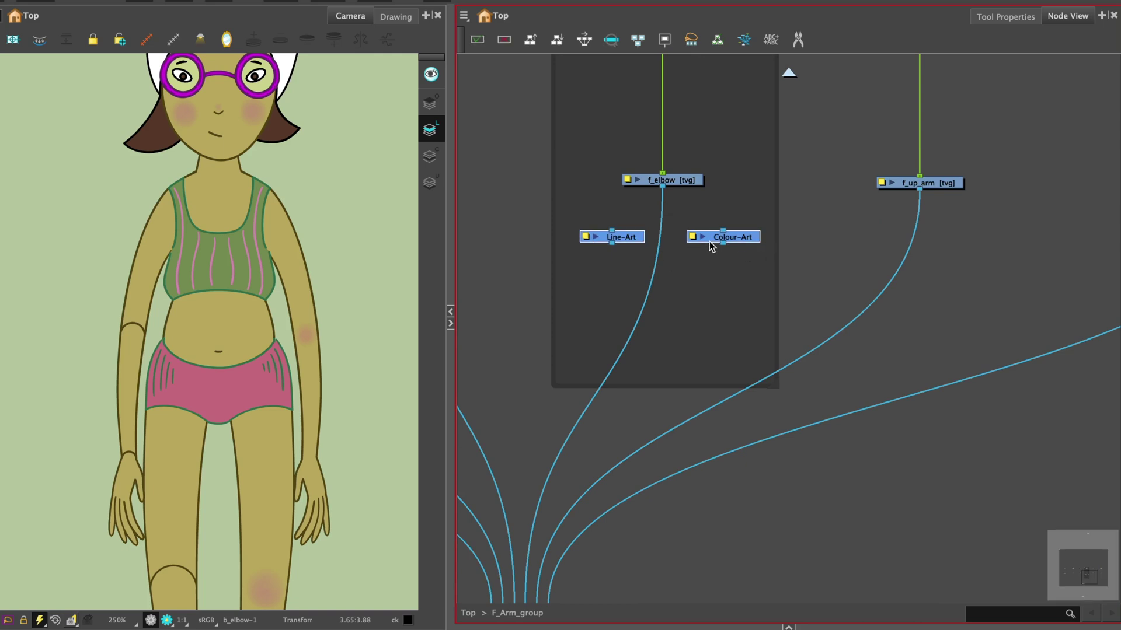
Join Line-Art and Colour-Art in a new Composite below them and connect f_elbow's output to both nodes
key("ctrl+h")
left_click_drag(700, 313, 697, 367)
left_click_drag(662, 188, 612, 230)
left_click_drag(664, 188, 709, 230)
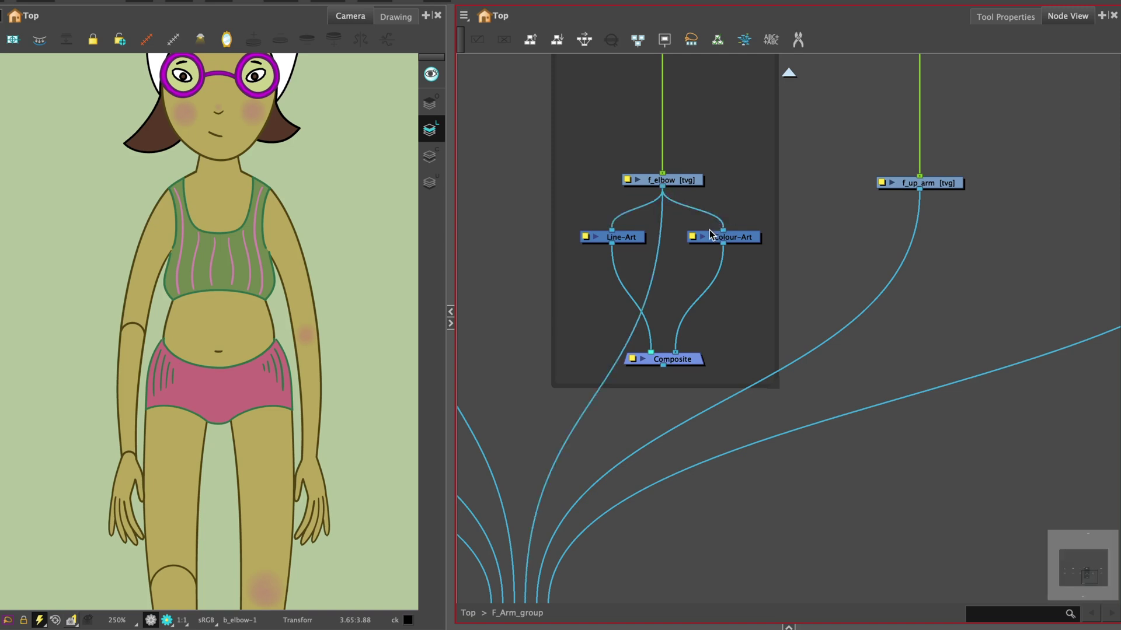
Connect the elbow Composite to f_arm_Comp in place of f_elbow's direct connection
scroll(746, 278, "down", 3)
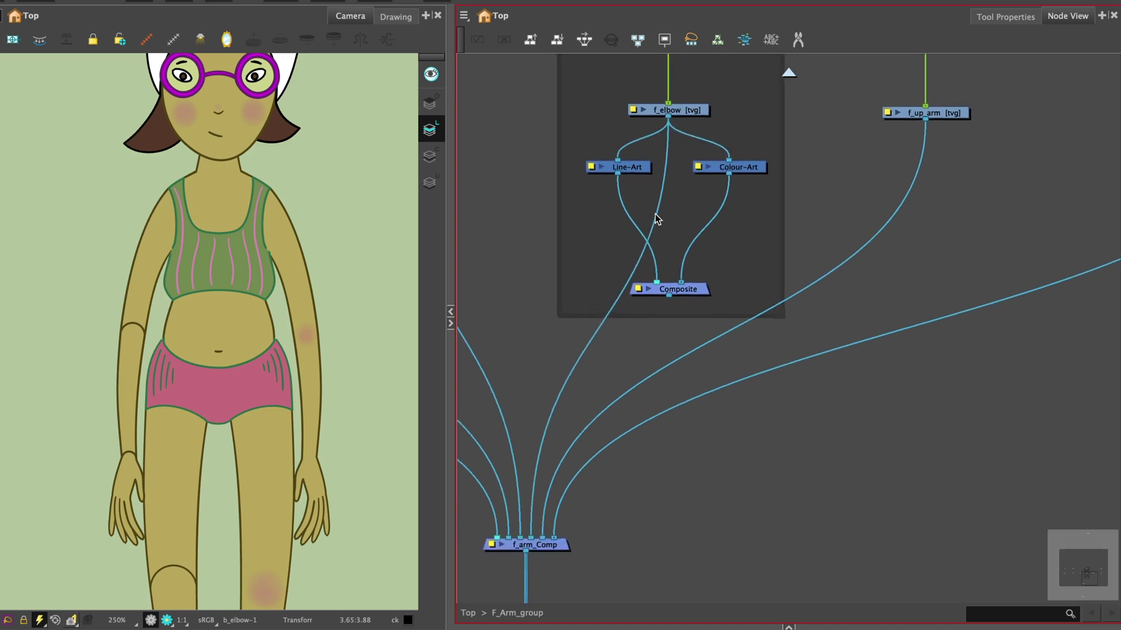
left_click_drag(654, 216, 535, 465)
scroll(664, 244, "down", 3)
scroll(552, 356, "up", 7)
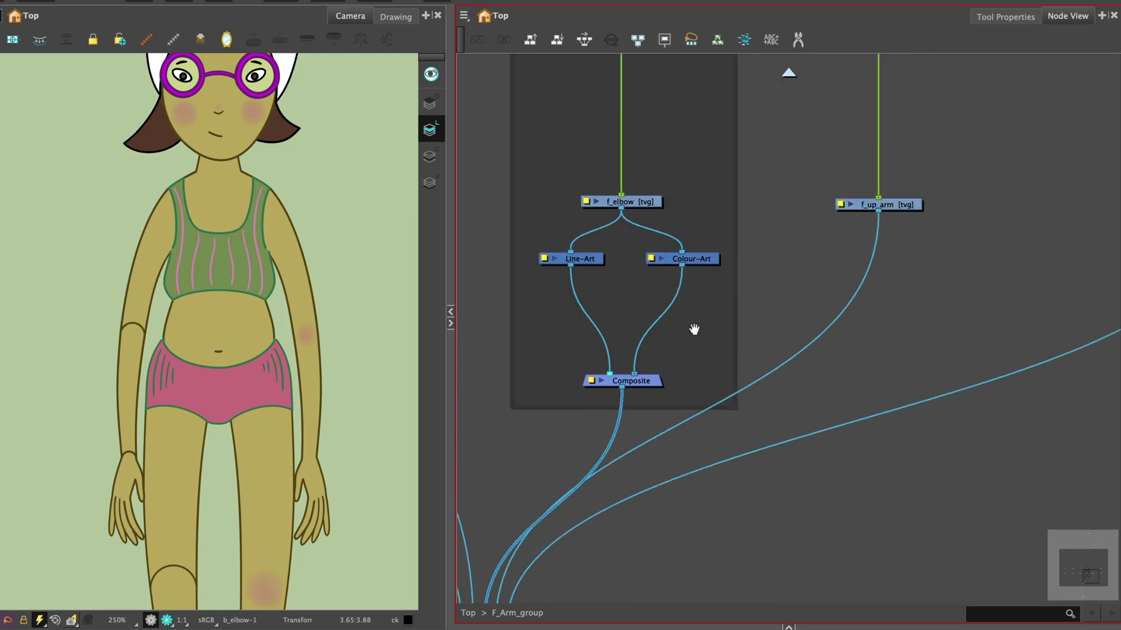
Insert a Cutter node between the elbow's Line-Art node and its Composite
left_click(594, 262)
key("Tab")
type("cu")
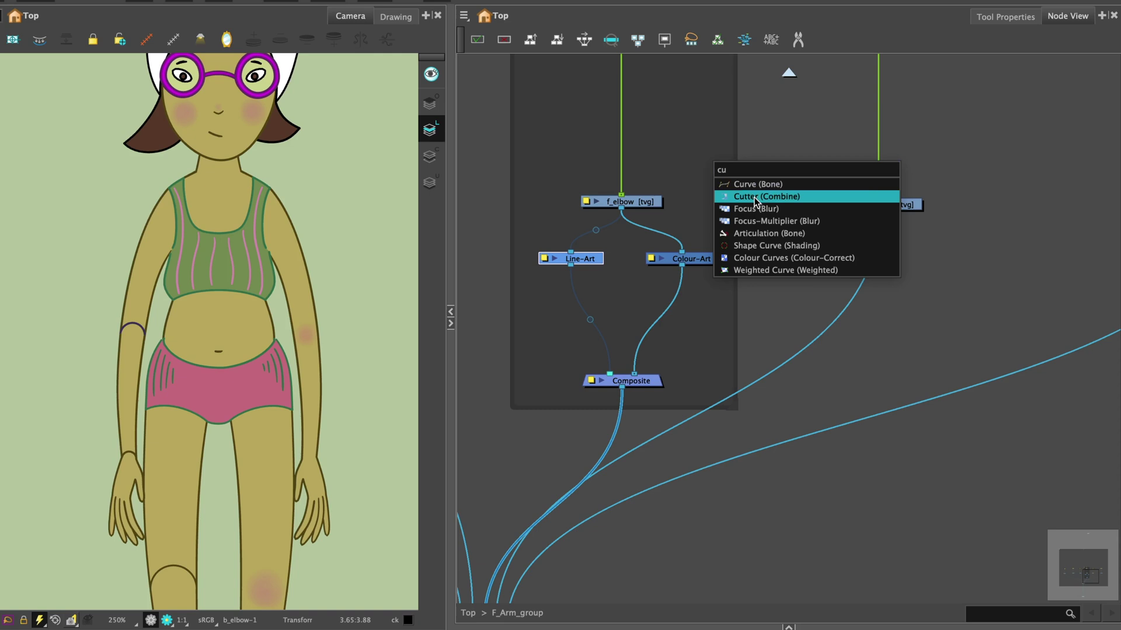
left_click(755, 202)
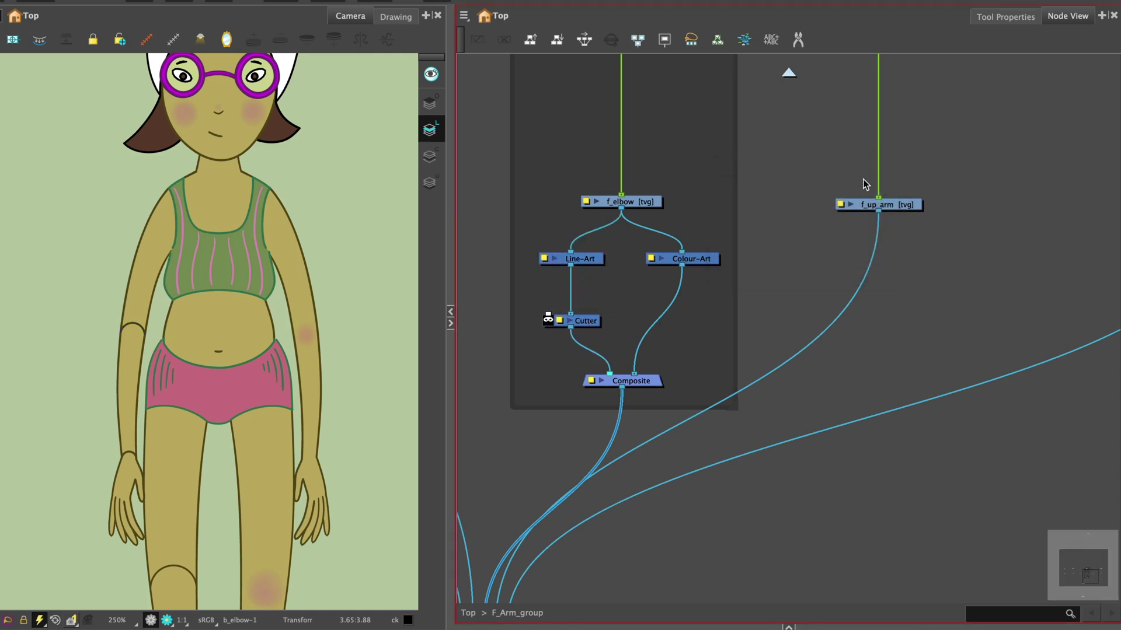
Add an Auto-Patch node below f_up_arm, feed it from f_up_arm and connect its output to the Cutter's matte input
key("Tab")
type("au")
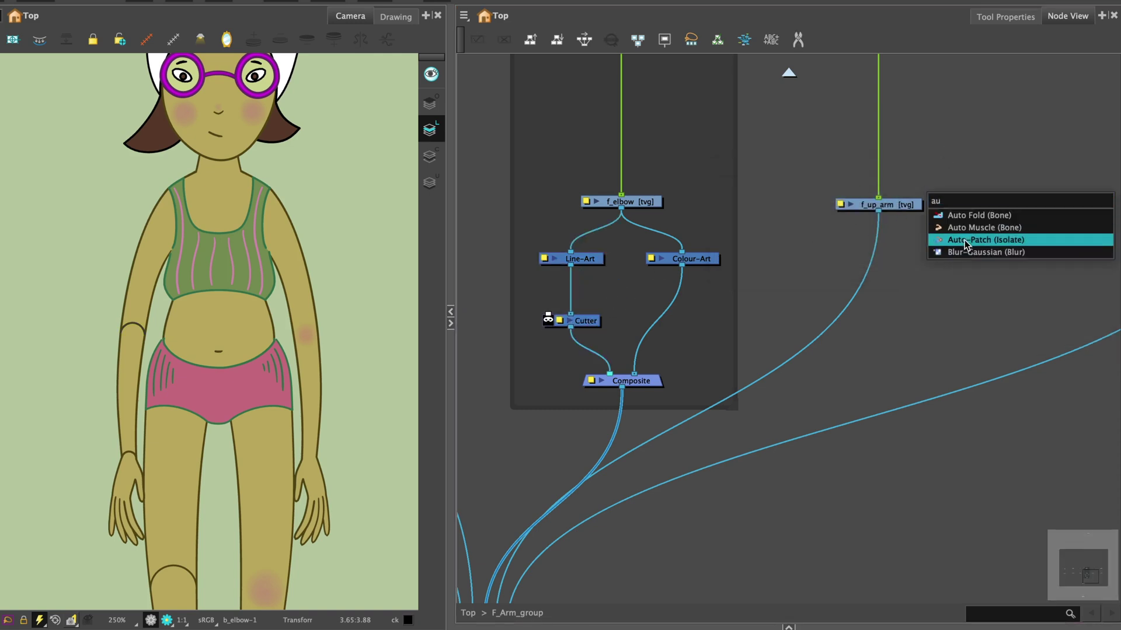
left_click(964, 240)
left_click_drag(904, 226, 946, 239)
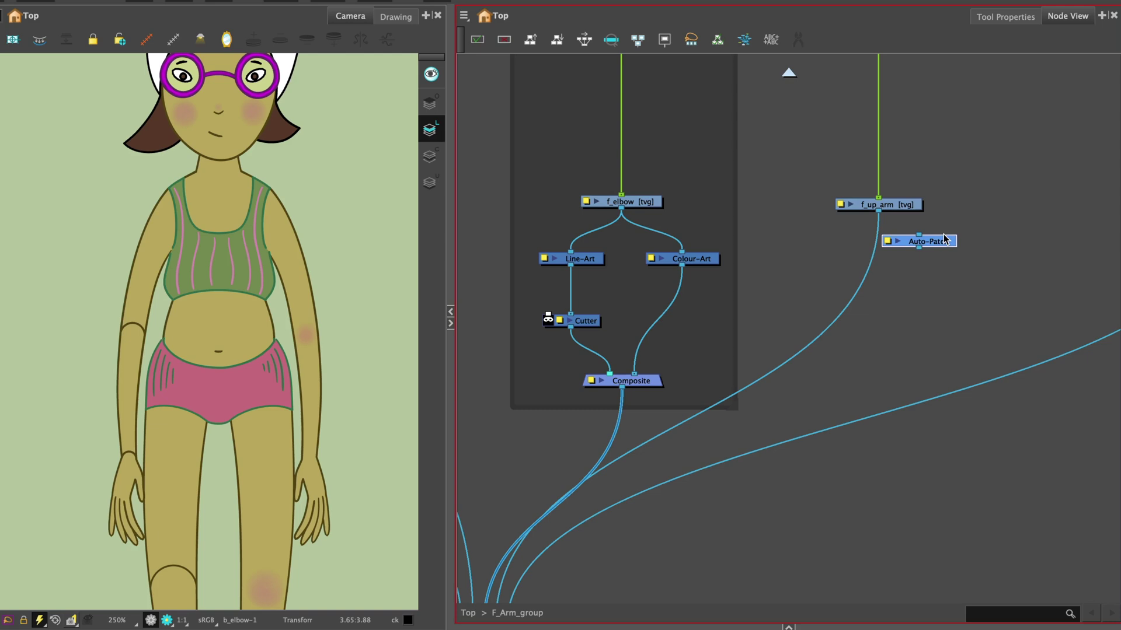
left_click_drag(943, 240, 959, 238)
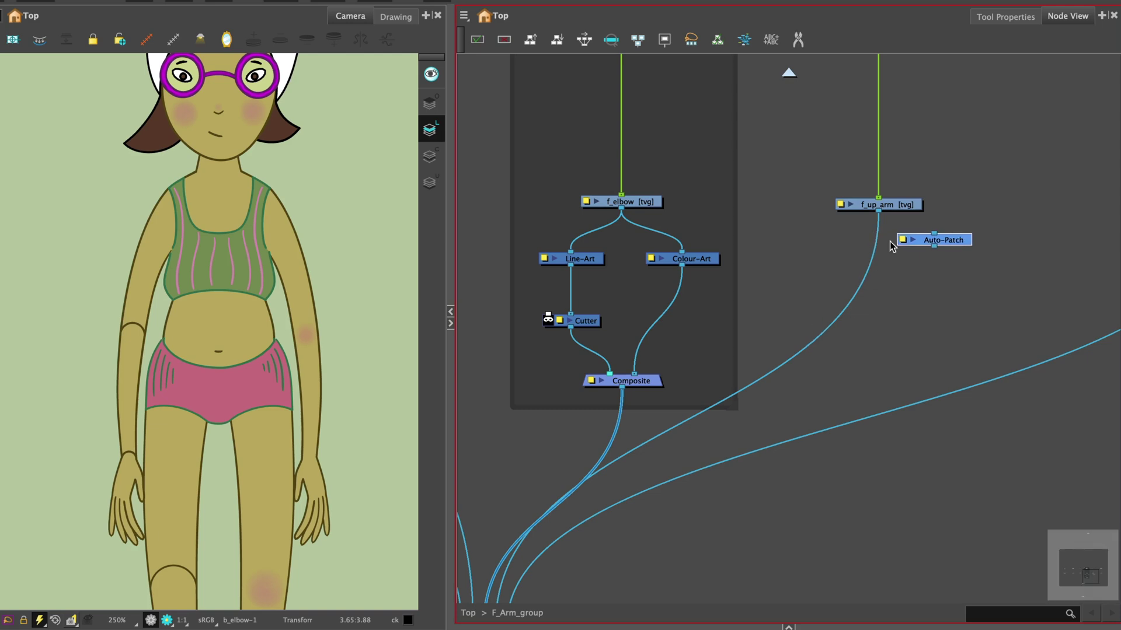
left_click_drag(878, 211, 941, 239)
left_click_drag(941, 240, 941, 262)
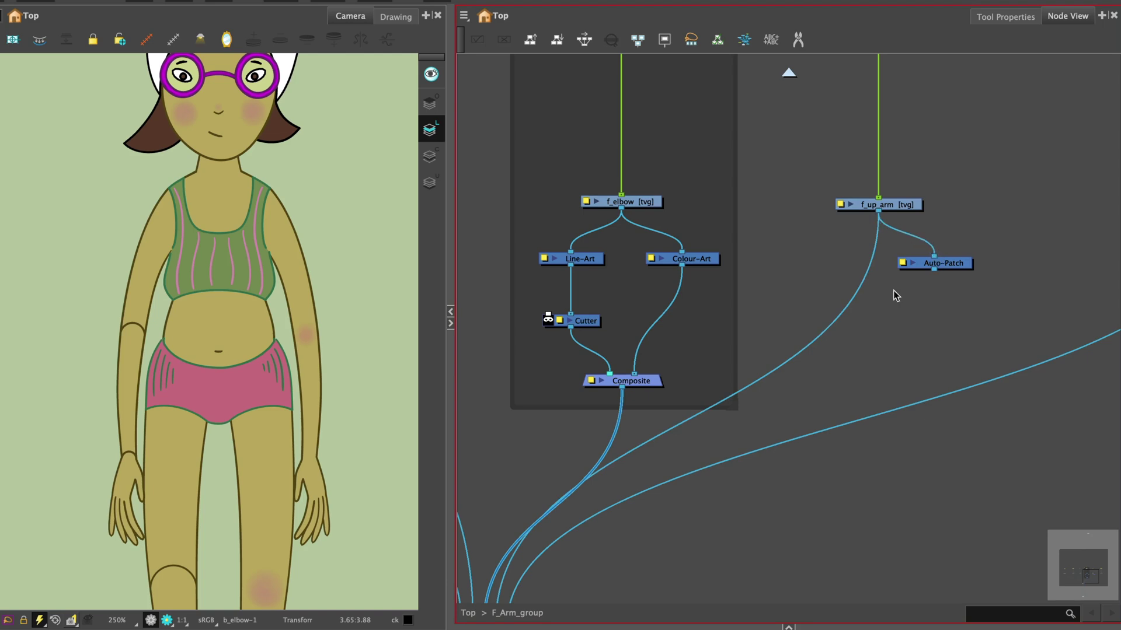
left_click_drag(934, 270, 548, 309)
key("shift+b")
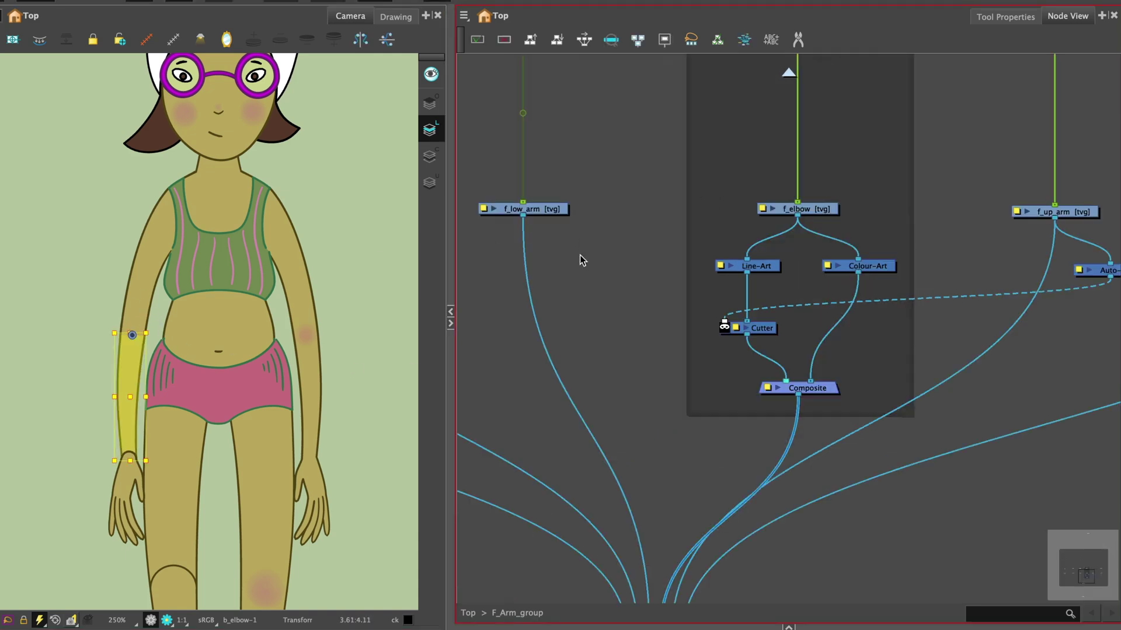
Add a second Auto-Patch node below f_low_arm and feed it from the f_low_arm drawing
key("Tab")
key("Return")
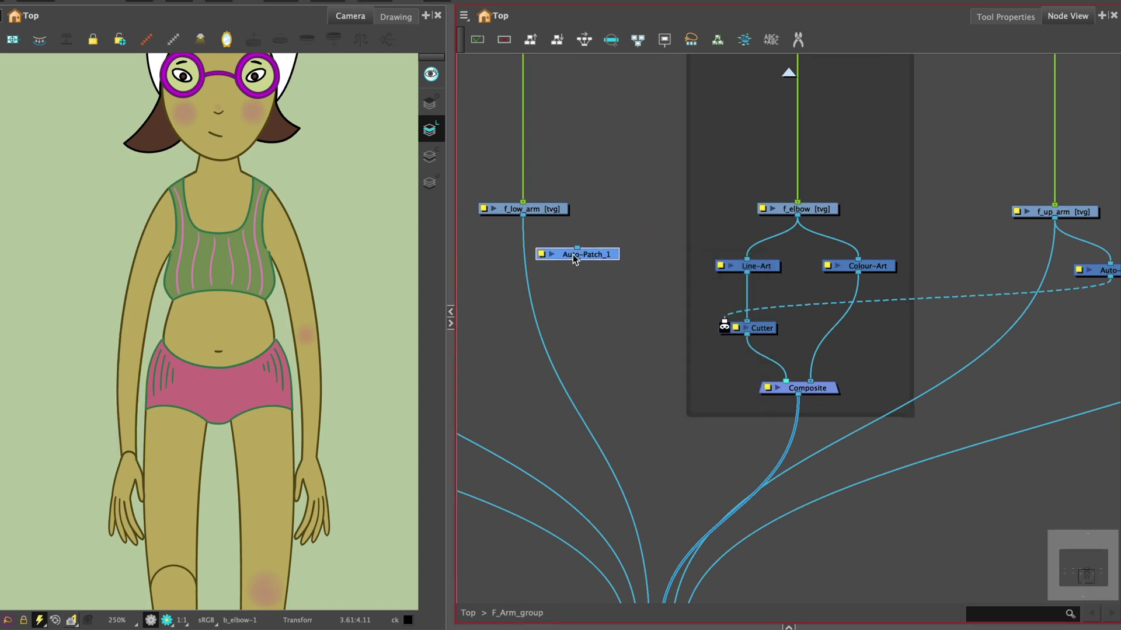
left_click(578, 250)
left_click_drag(655, 250, 601, 211)
left_click_drag(512, 216, 609, 251)
Combine both Auto-Patch nodes in a composite set to As Bitmap mode and connect it to the Cutter's matte input
key("Return")
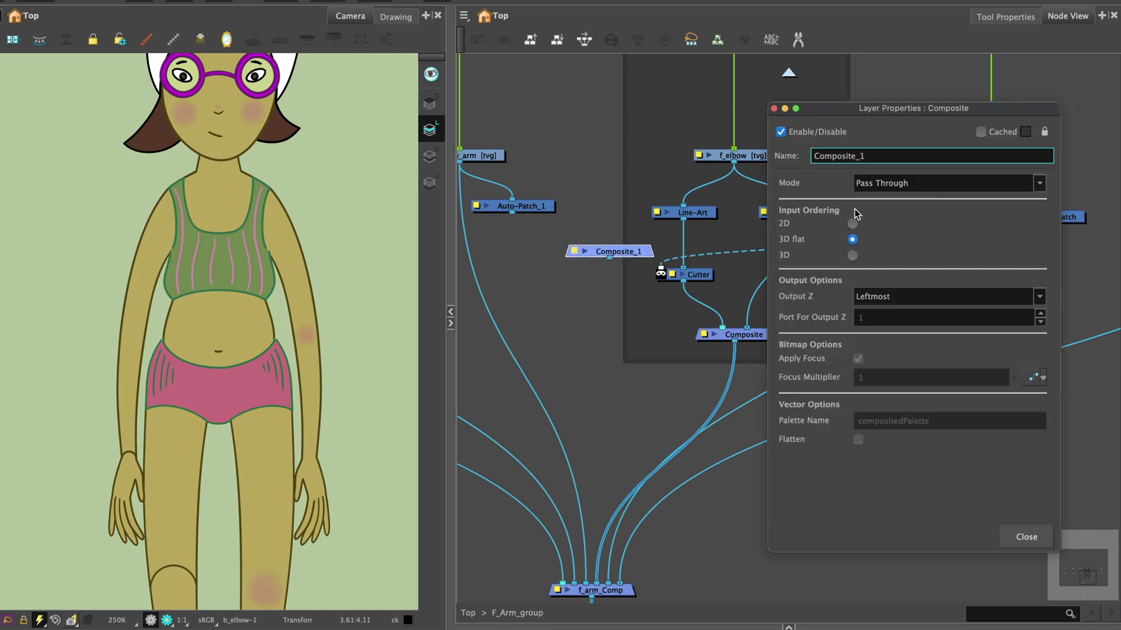
left_click(1039, 184)
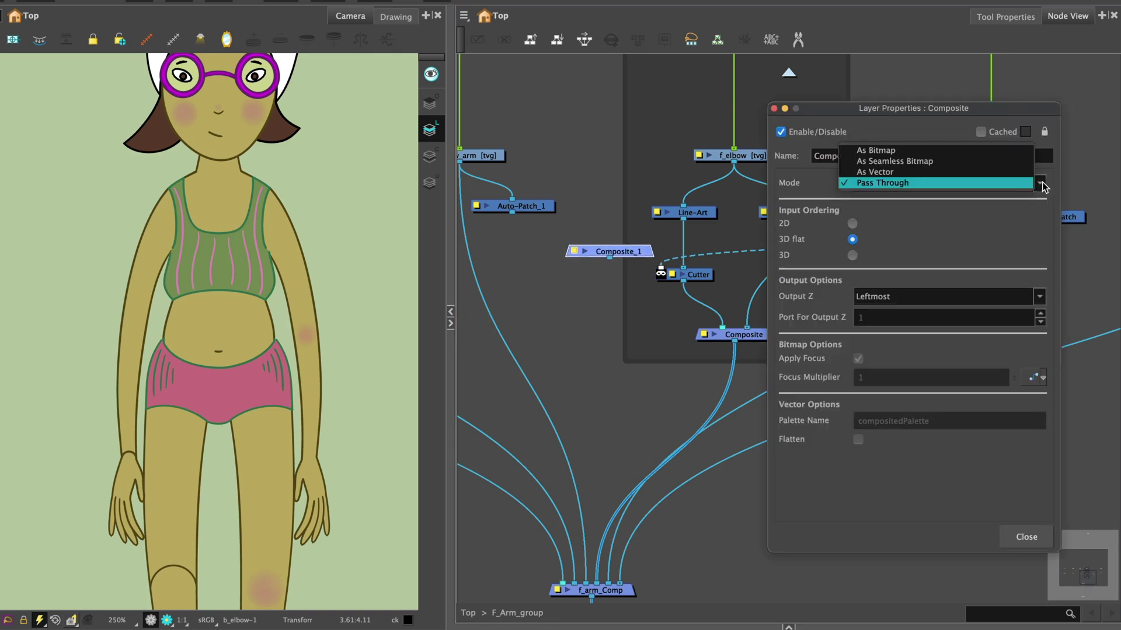
left_click(1010, 149)
left_click(1026, 537)
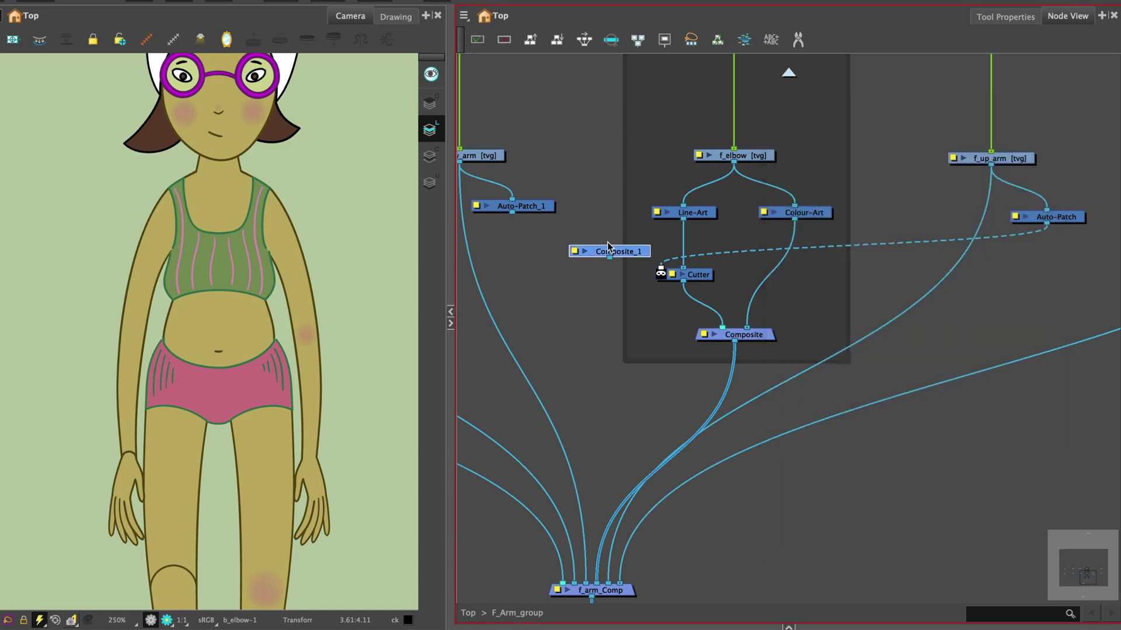
left_click(807, 252)
left_click_drag(807, 252, 658, 288)
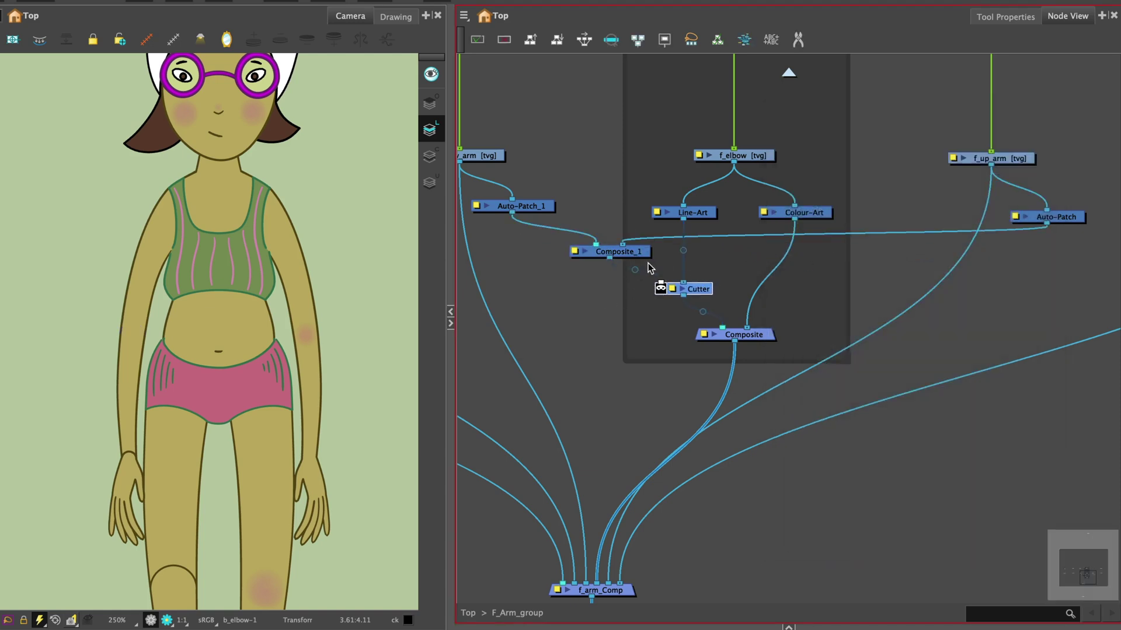
Group the elbow's Line-Art, Colour-Art, Cutter and Composite nodes and rename the group Ap_system_gp
left_click_drag(656, 188, 817, 345)
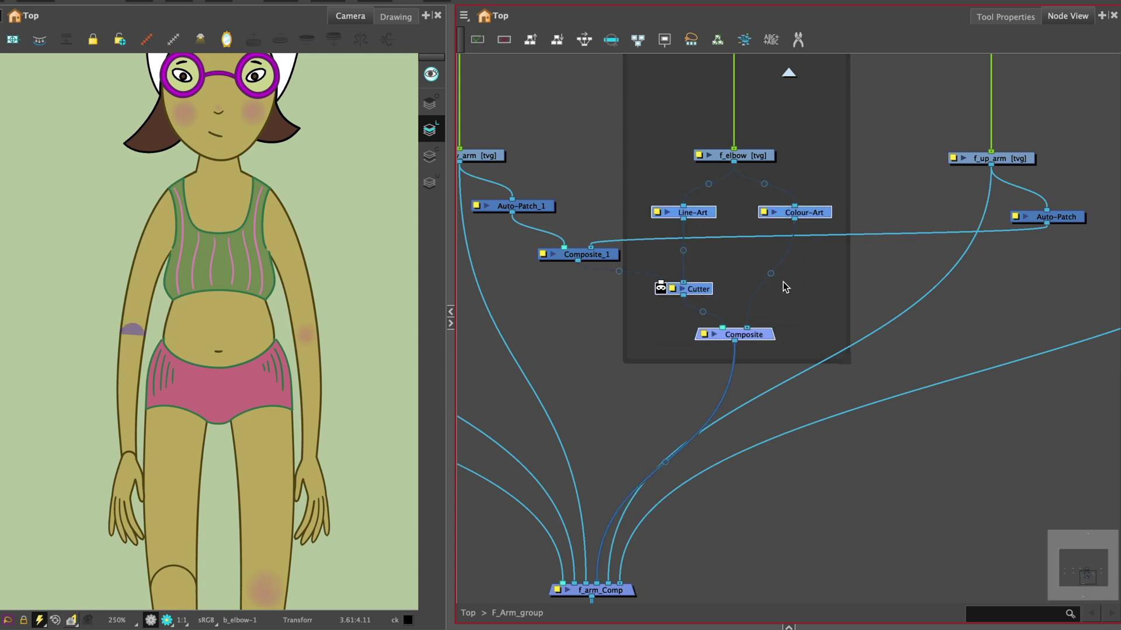
key("super+g")
double_click(737, 283)
type("Ap_system_group")
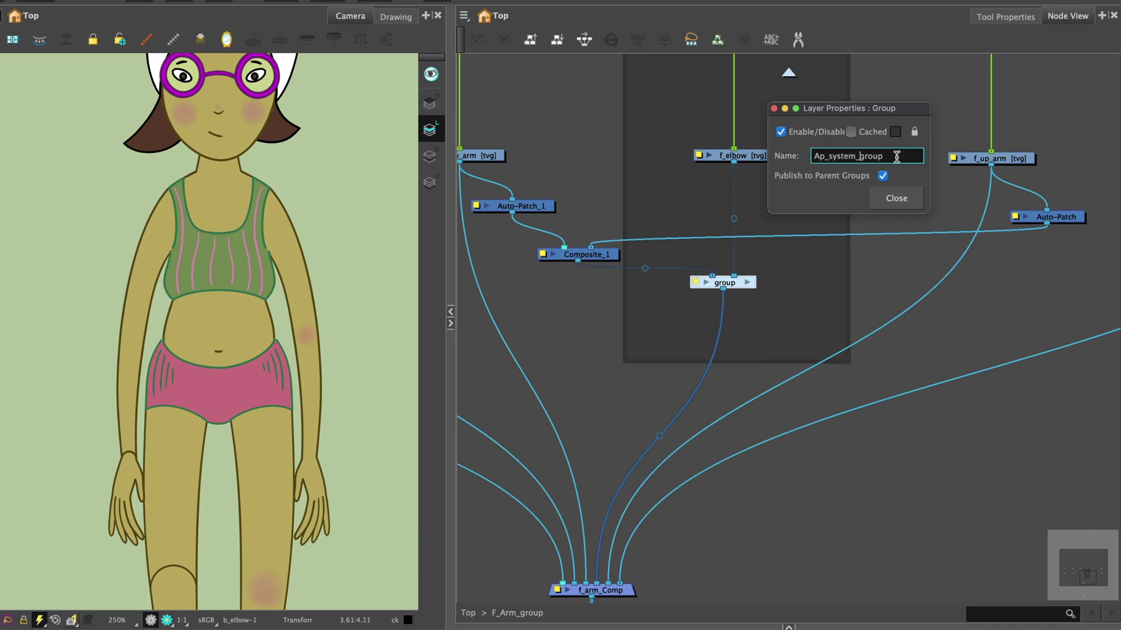
left_click(896, 198)
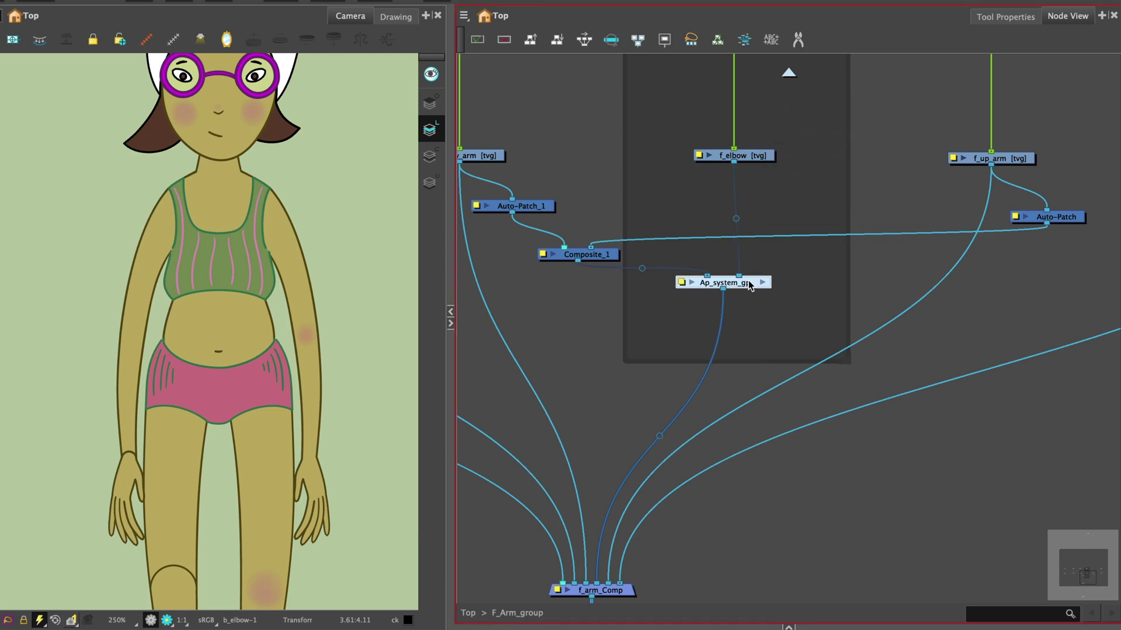
Paste a copy of the Ap_system_gp group below f_wrist and route the wrist drawing through it to f_arm_Comp
key("super+c")
key("super+v")
scroll(789, 228, "down", 3)
left_click_drag(929, 344, 611, 284)
scroll(611, 285, "up", 4)
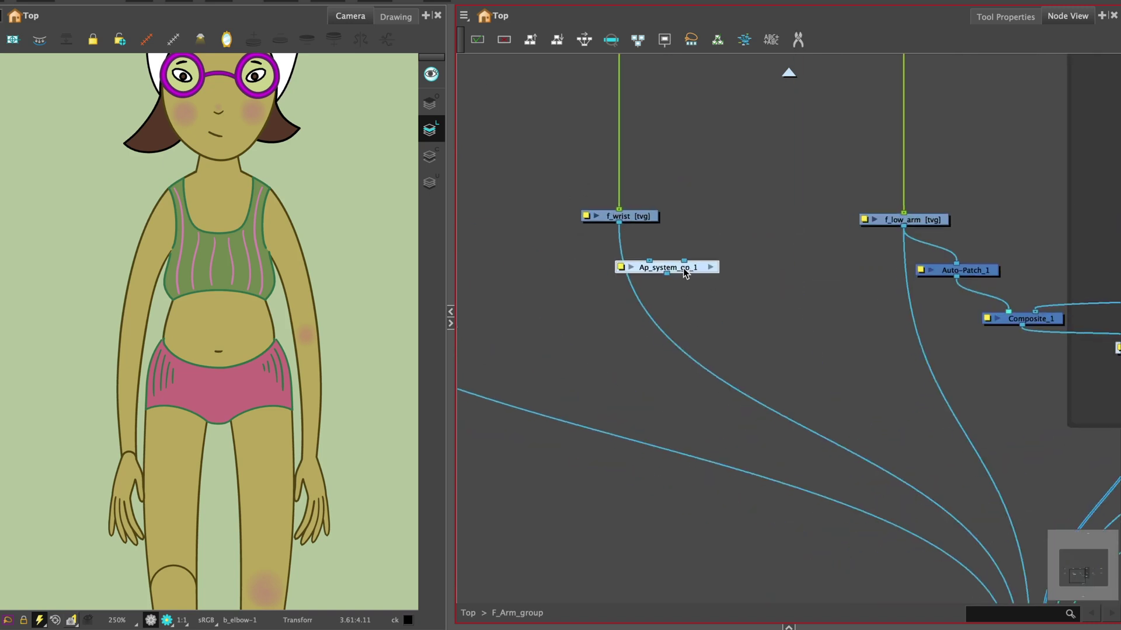
left_click_drag(690, 274, 628, 317)
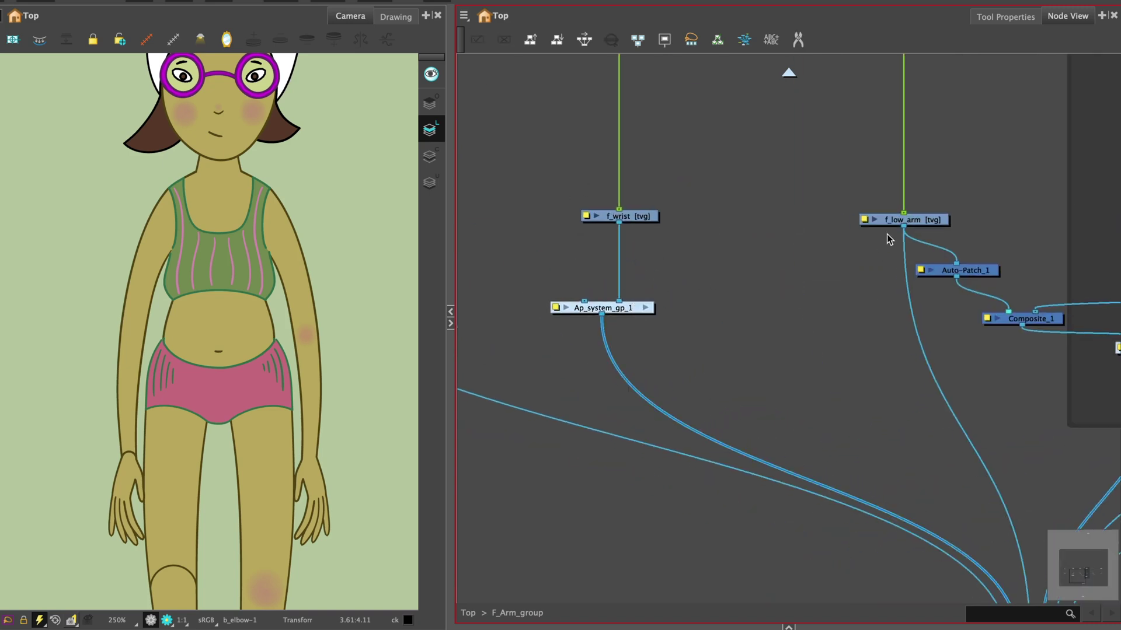
left_click_drag(949, 257, 580, 286)
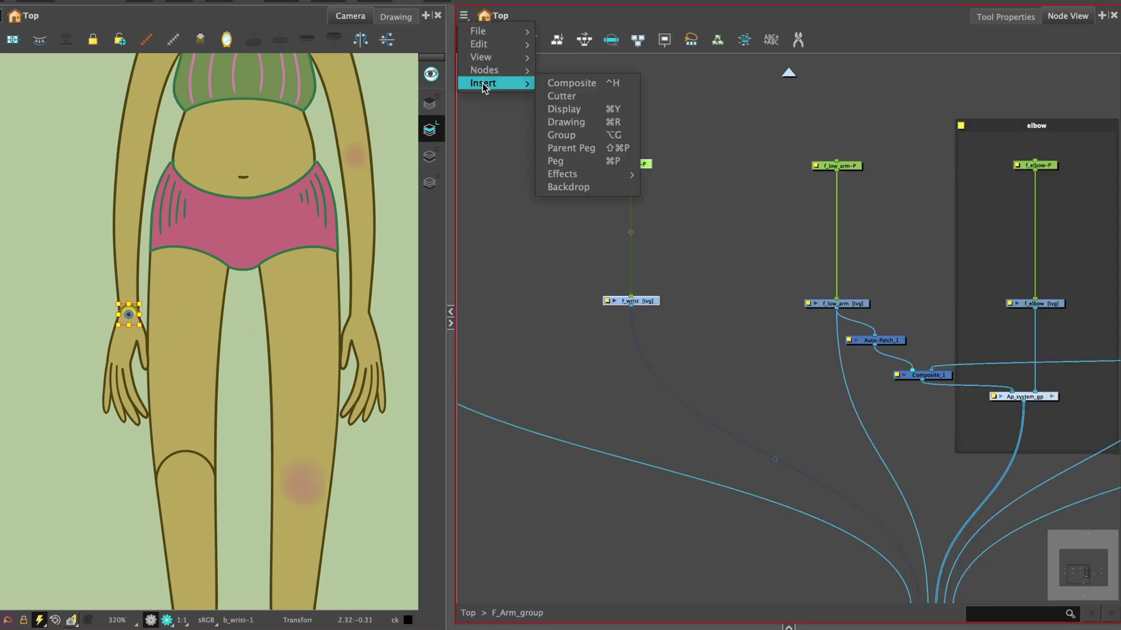
Insert a backdrop around the f_wrist nodes and add a Line-Art node below f_wrist
left_click(568, 187)
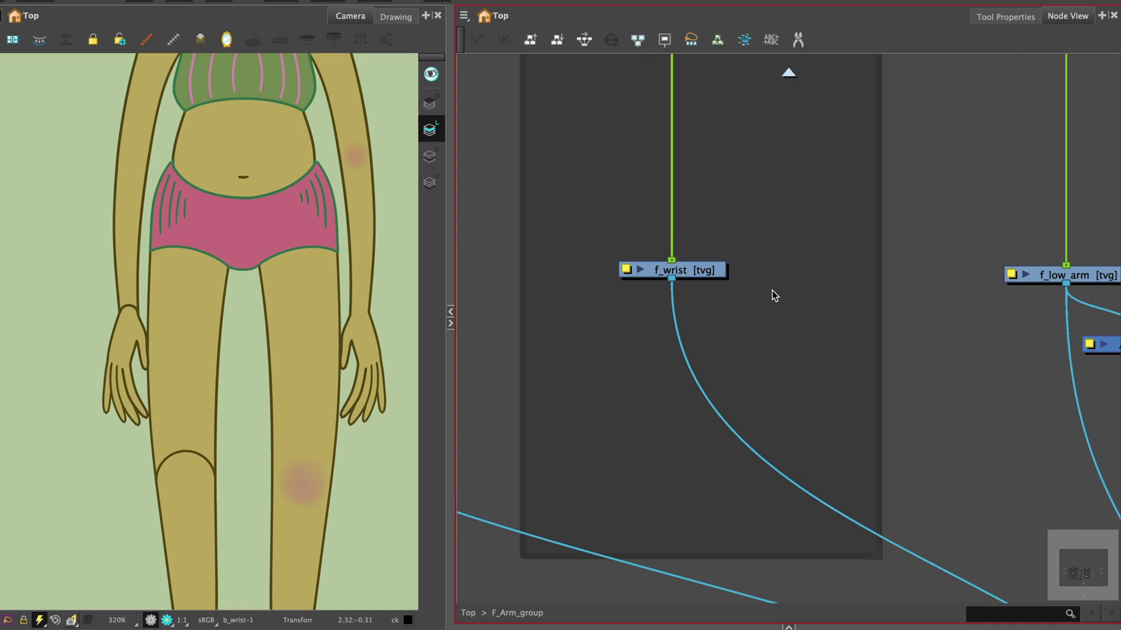
key("Tab")
left_click(823, 340)
left_click_drag(692, 347, 612, 350)
Add a Colour-Art node beside the wrist's Line-Art node and join both in a new Composite below them
key("Tab")
left_click(823, 319)
left_click_drag(870, 259, 761, 344)
left_click_drag(637, 328, 761, 338)
key("Tab")
left_click(695, 312)
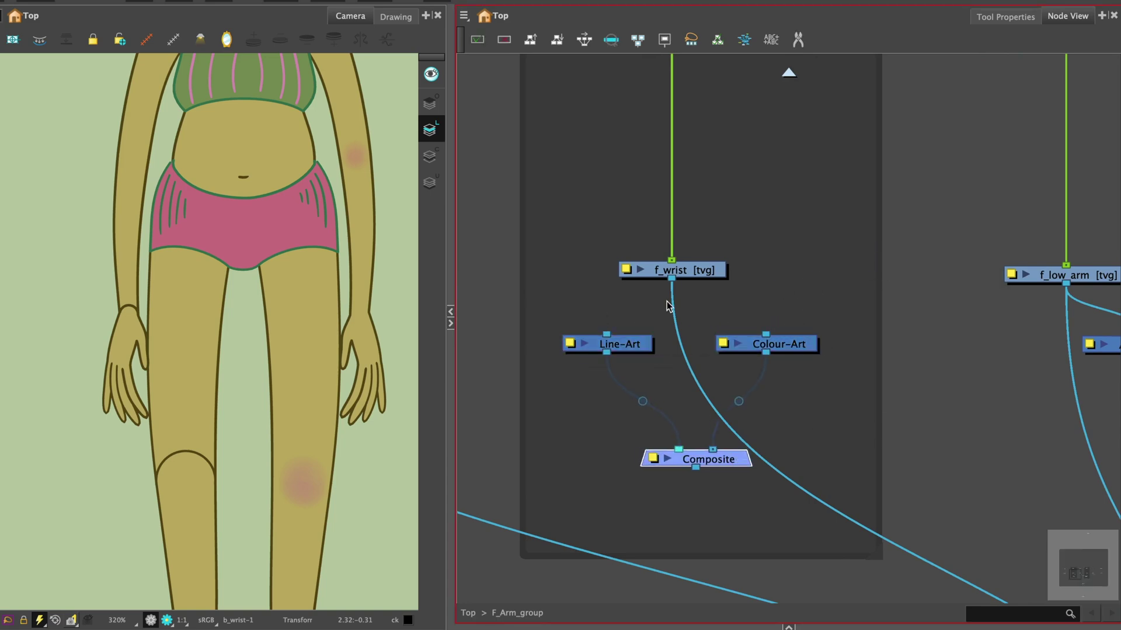
Connect f_wrist to the Line-Art and Colour-Art nodes and route the wrist's Composite into f_arm_Comp
left_click_drag(669, 305, 708, 300)
scroll(708, 299, "down", 5)
left_click_drag(555, 243, 912, 520)
scroll(607, 235, "up", 3)
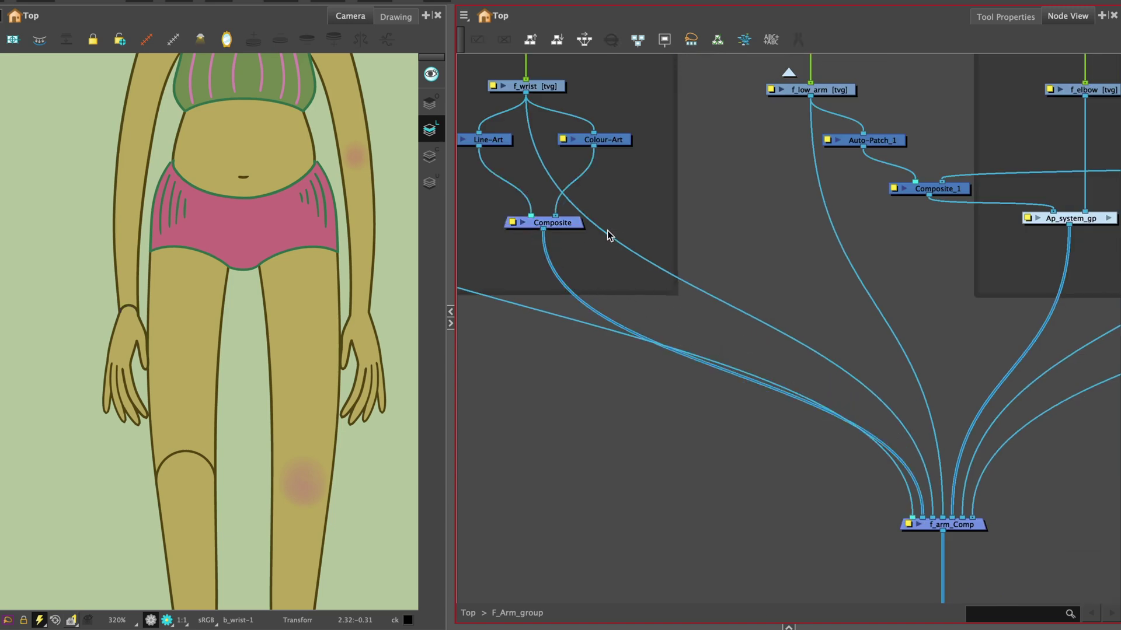
Insert a Cutter between the wrist's Line-Art and Composite nodes and connect Auto-Patch_1 to its matte input
scroll(607, 235, "up", 3)
left_click(625, 186)
key("Tab")
left_click(740, 273)
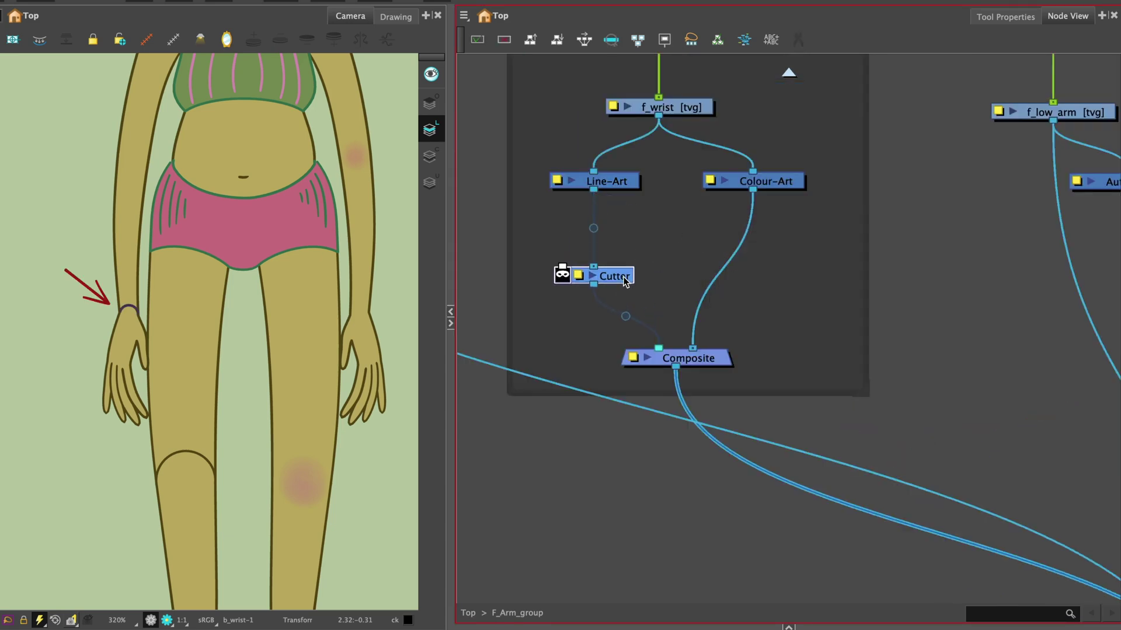
scroll(783, 240, "down", 5)
left_click_drag(987, 217, 581, 269)
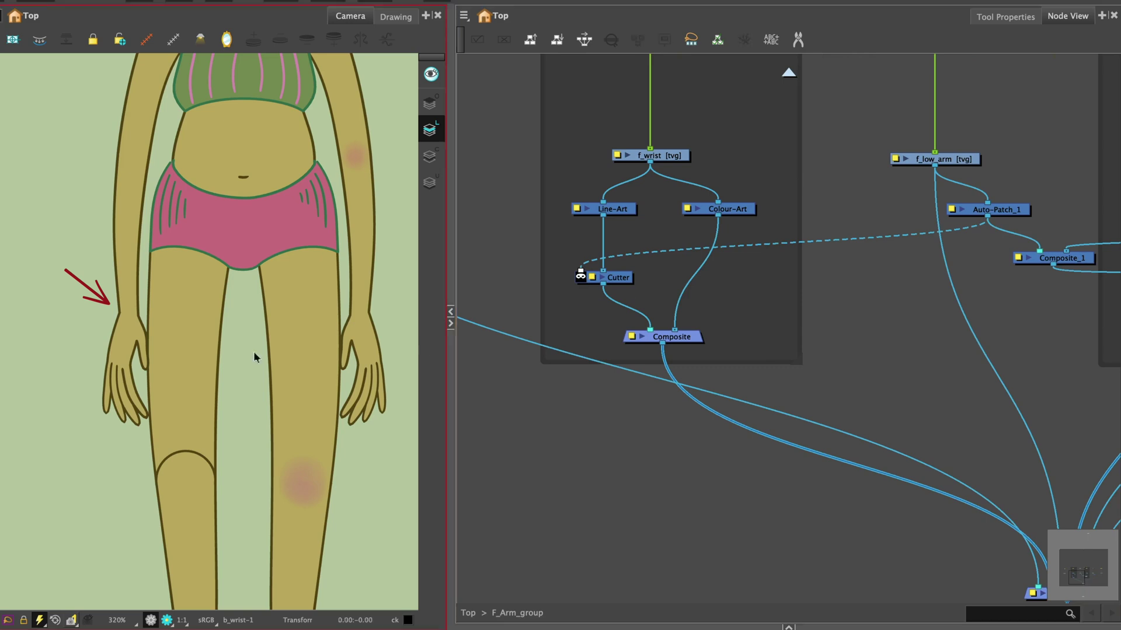
Add an Auto-Patch node below f_hand and connect the hand drawing to it
scroll(670, 232, "down", 2)
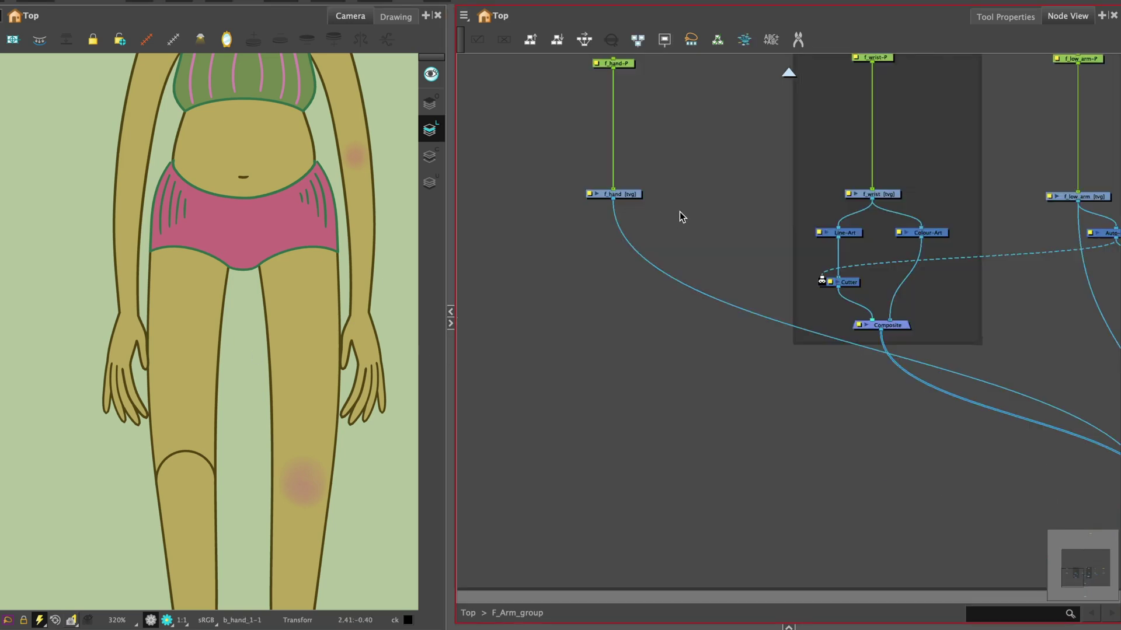
key("Tab")
left_click(723, 277)
left_click_drag(714, 211, 658, 218)
key("2")
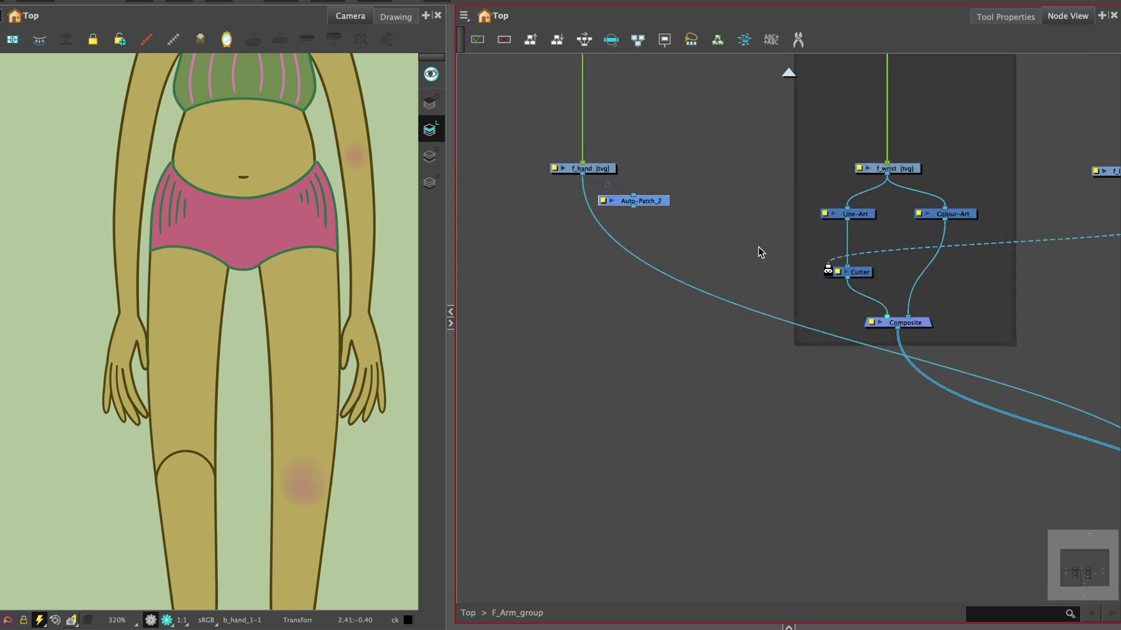
left_click_drag(794, 227, 736, 241)
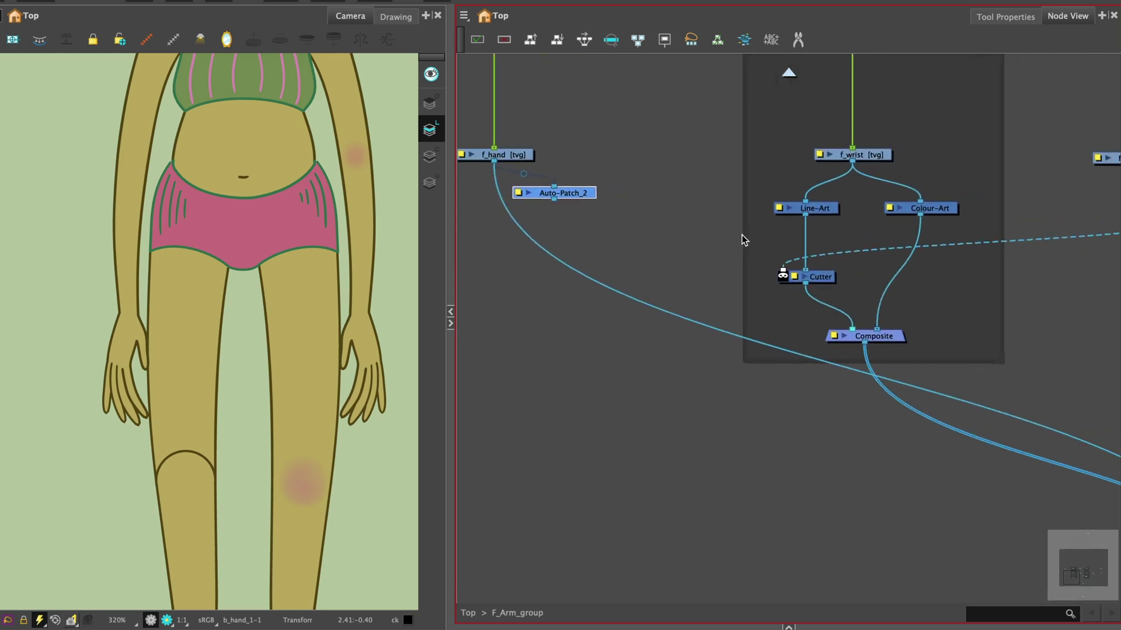
Merge the hand's and lower arm's Auto-Patches in a new Composite with Composite_1's mode and feed it to the wrist Cutter's matte
key("ctrl+shift+c")
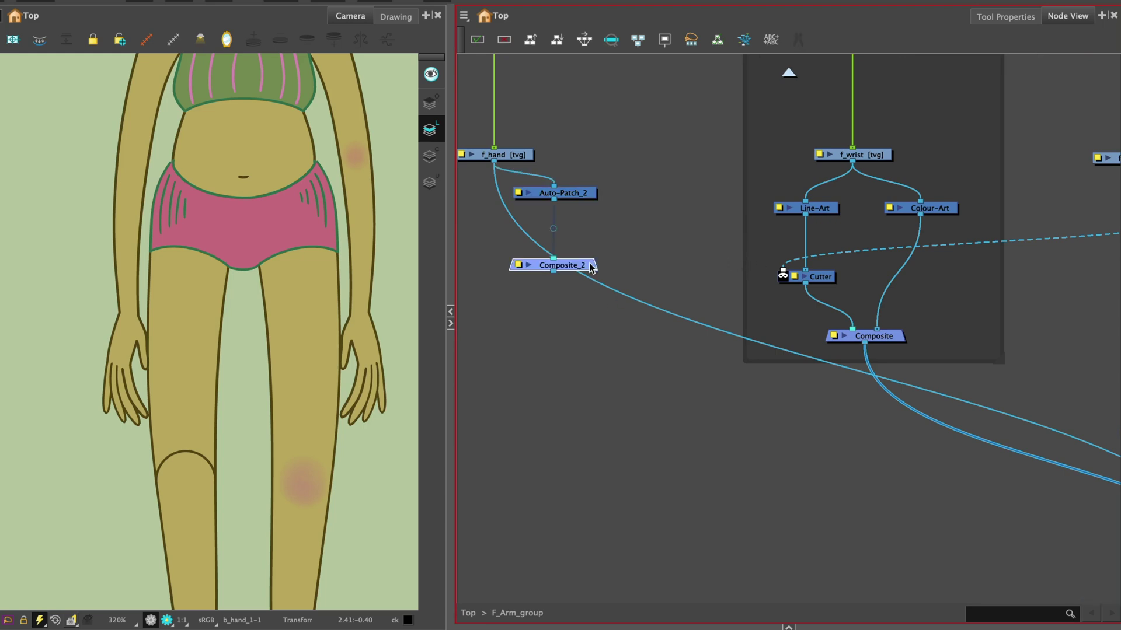
left_click_drag(591, 267, 741, 262)
double_click(671, 264)
left_click(1004, 183)
left_click(1005, 161)
left_click(1026, 537)
left_click_drag(735, 260, 756, 247)
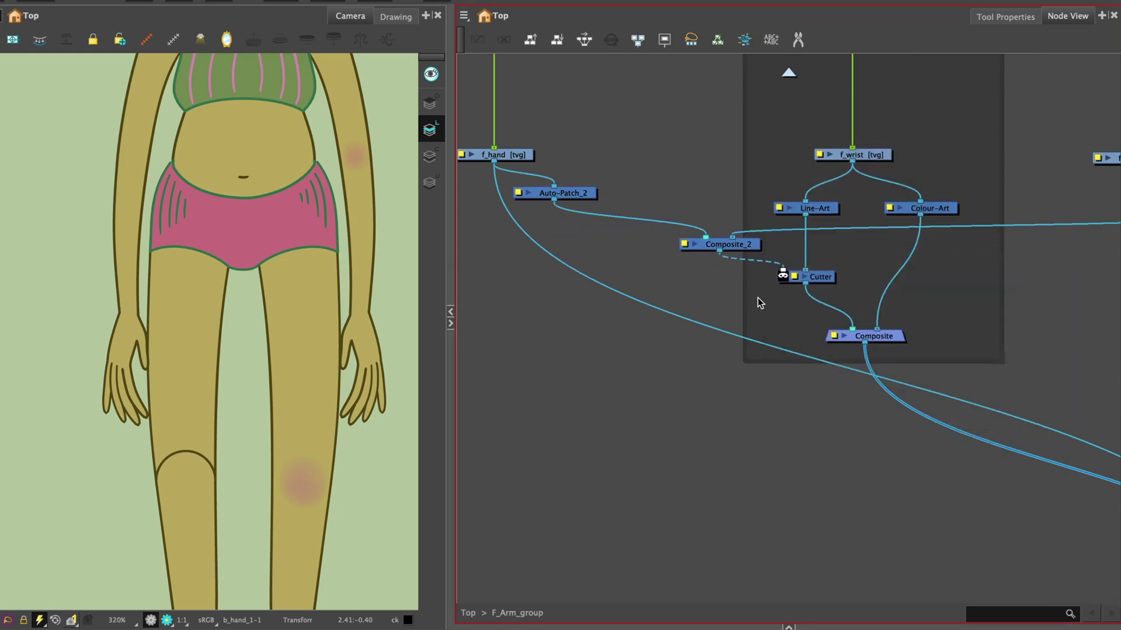
Paste a copy of the elbow's Ap_system_gp group between f_shoulder and f_arm_Comp
scroll(758, 302, "down", 3)
scroll(1014, 226, "right", 5)
scroll(570, 309, "up", 5)
left_click(570, 306)
key("ctrl+c")
key("ctrl+v")
left_click_drag(726, 342, 1015, 267)
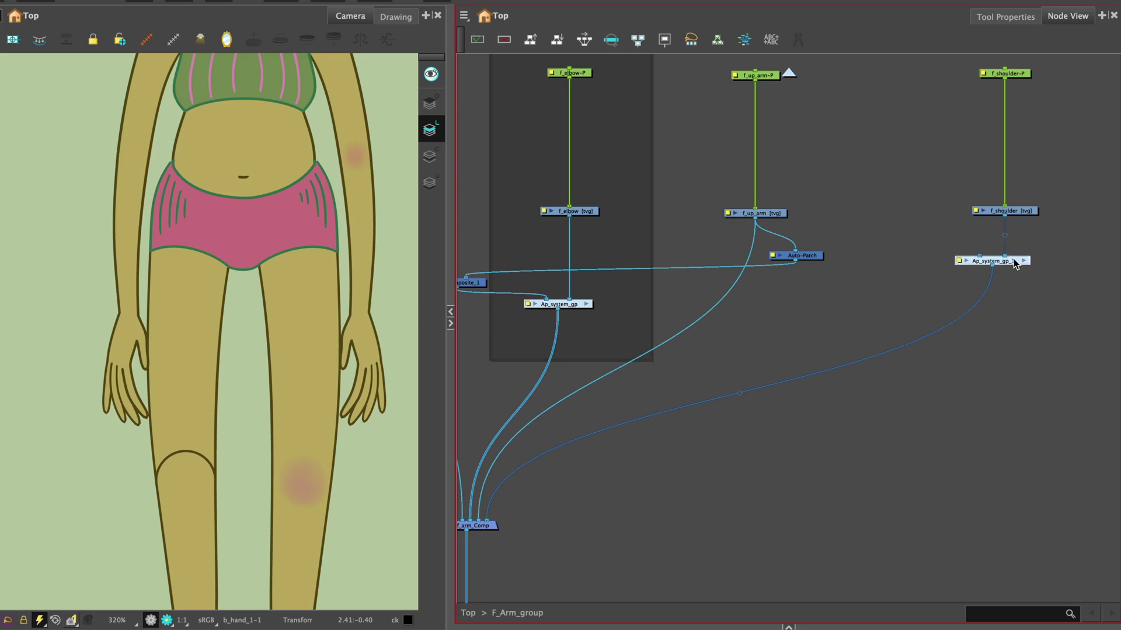
Insert a backdrop around the f_shoulder nodes and connect the upper arm's Auto-Patch to the shoulder's patch group
left_click(464, 15)
mouse_move(501, 83)
left_click(568, 186)
left_click_drag(980, 368, 996, 412)
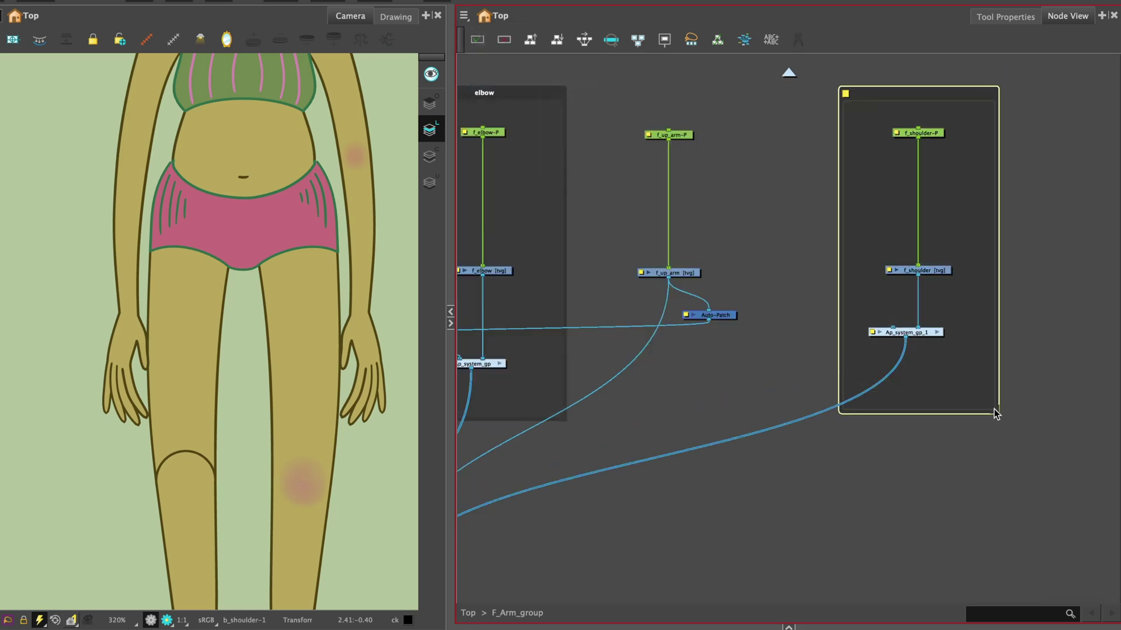
double_click(911, 403)
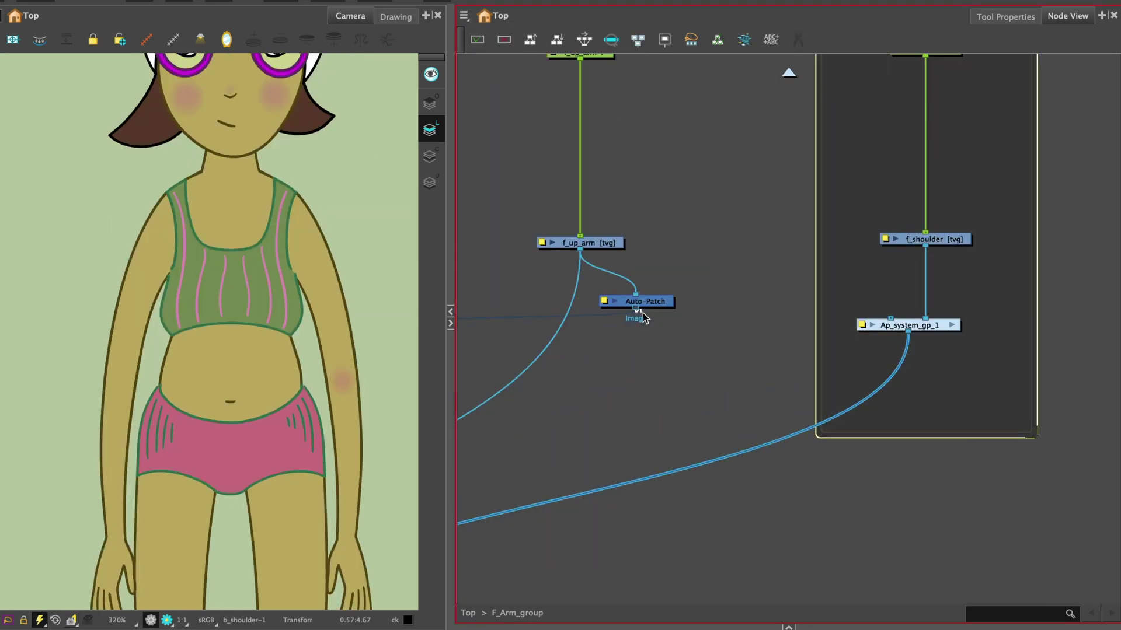
left_click_drag(798, 292, 876, 313)
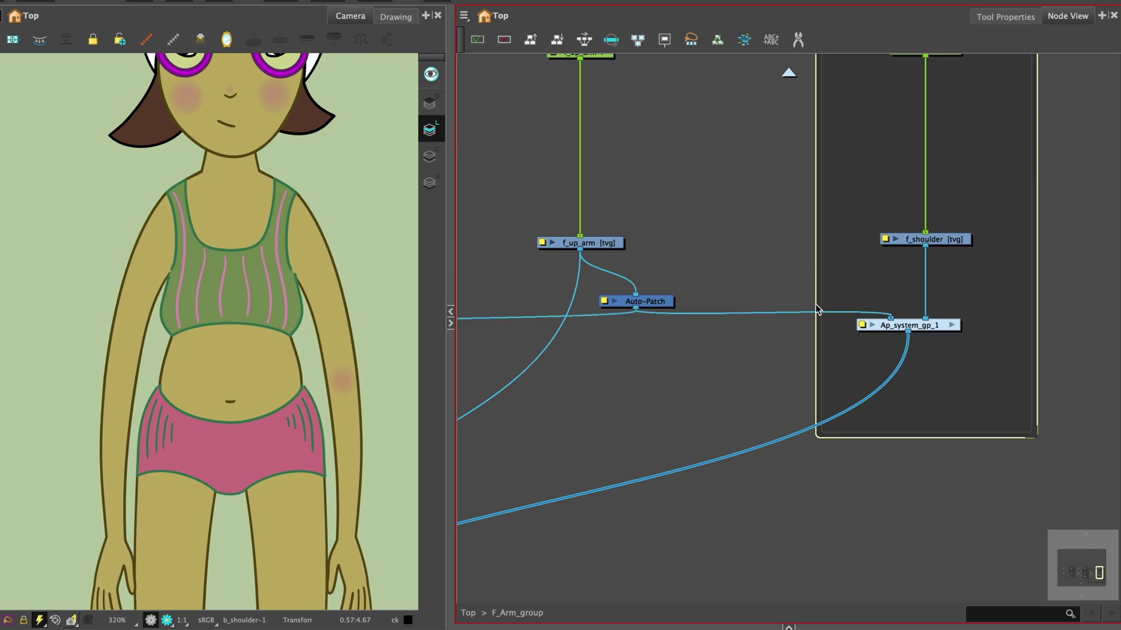
scroll(823, 300, "down", 6)
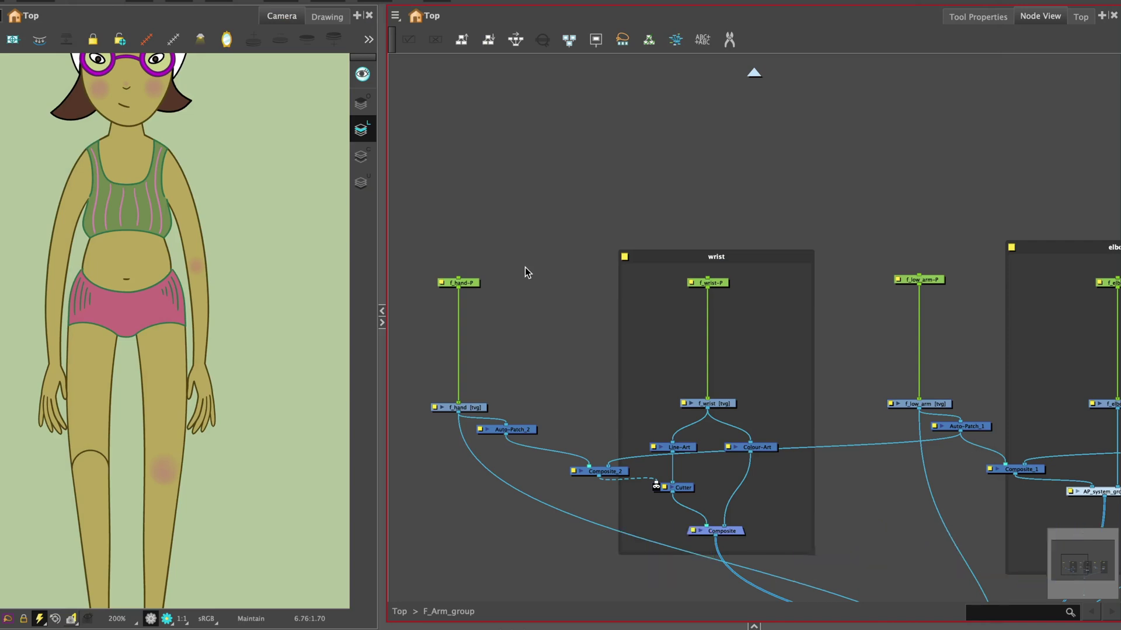
Add a shared parent peg above f_hand-P and f_wrist-P and name it f_Hand-P
left_click(436, 253)
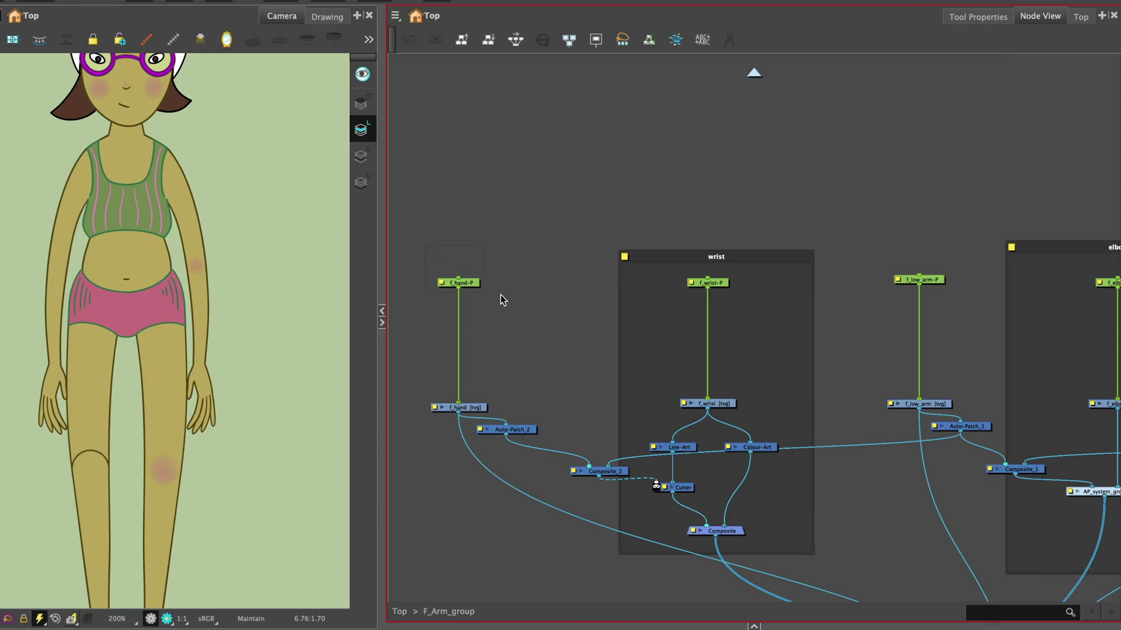
left_click_drag(774, 293, 767, 309)
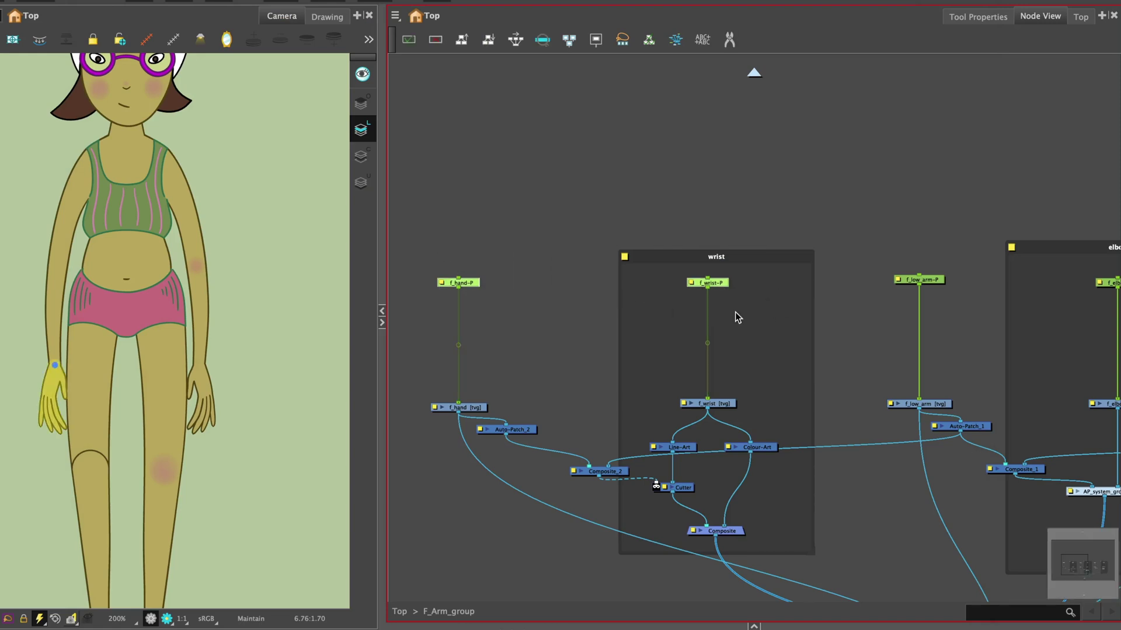
key("ctrl+p")
left_click_drag(591, 235, 594, 218)
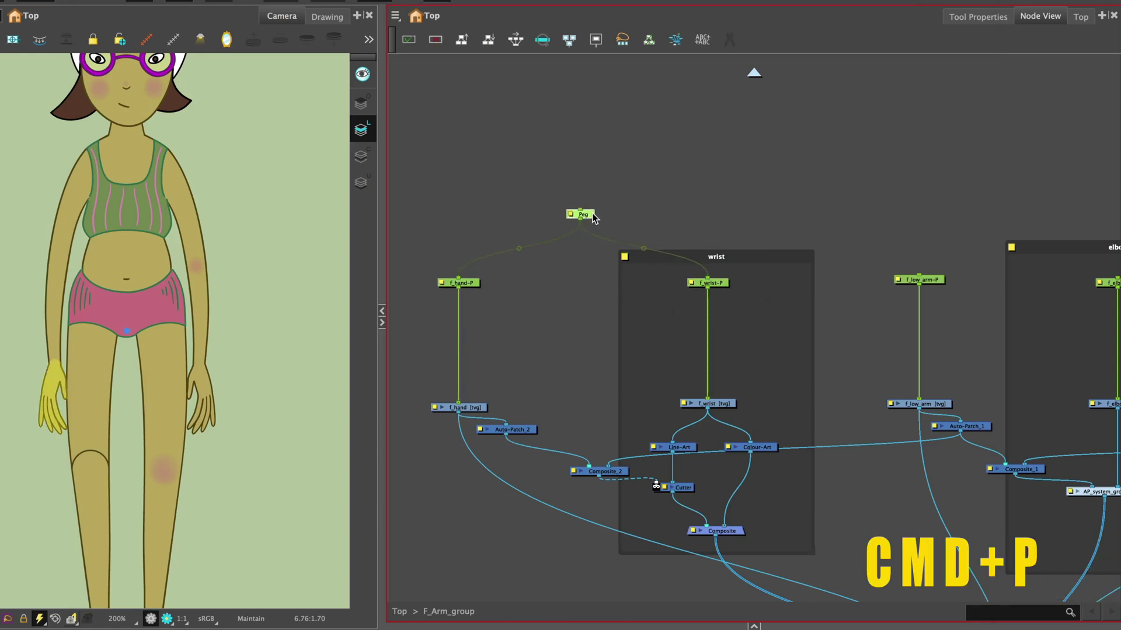
double_click(587, 194)
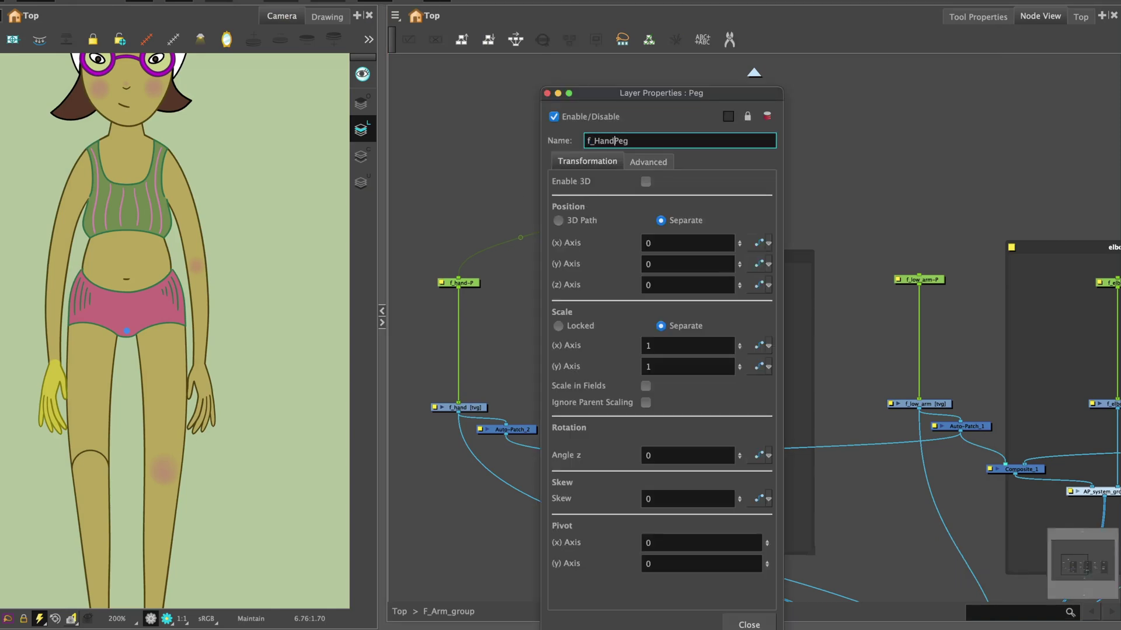
type("f_Hand-Pe")
key("BackSpace")
key("Return")
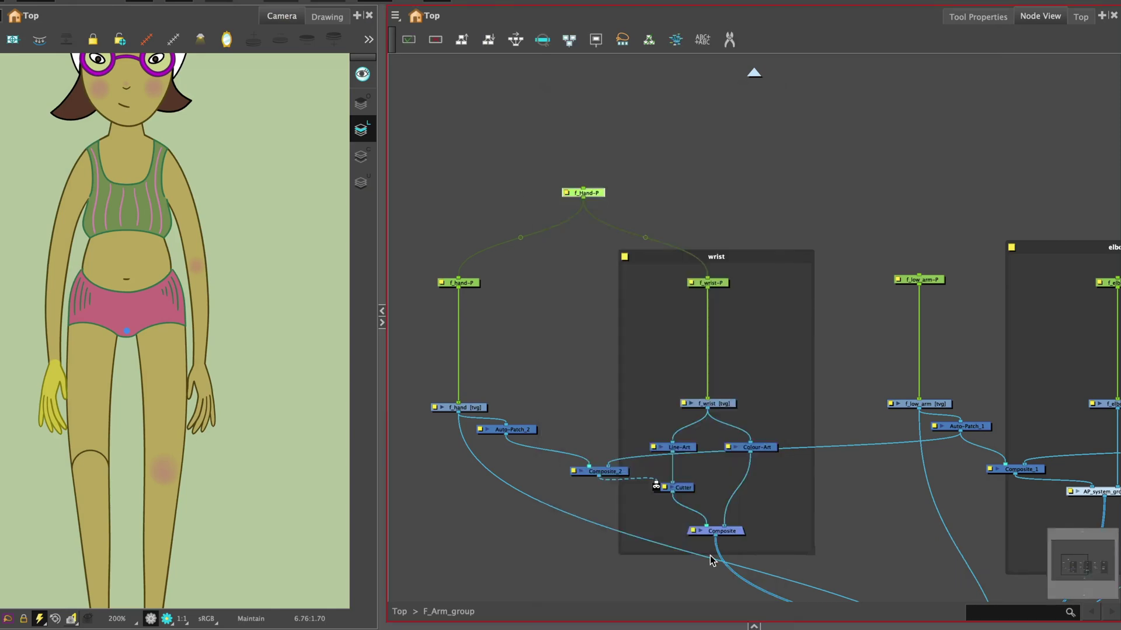
Copy the x and y pivot values of f_wrist-P into the f_Hand-P parent peg
double_click(565, 193)
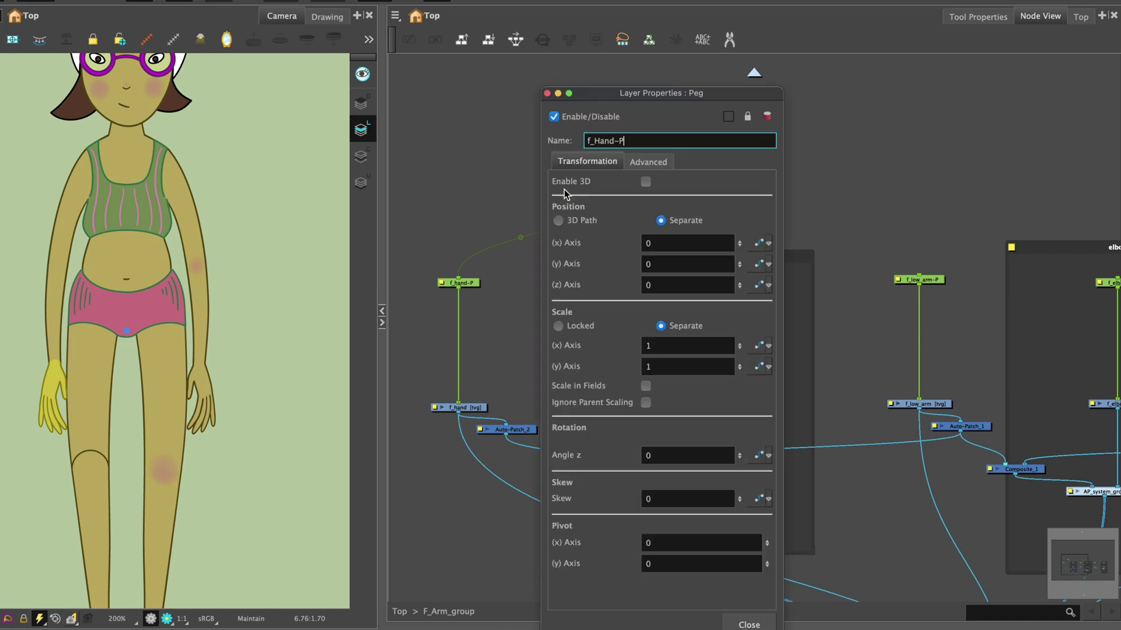
left_click_drag(712, 97, 839, 107)
double_click(695, 283)
left_click_drag(795, 551, 713, 572)
key("super+c")
left_click(467, 546)
key("super+v")
left_click(461, 568)
key("super+v")
key("Escape")
key("Escape")
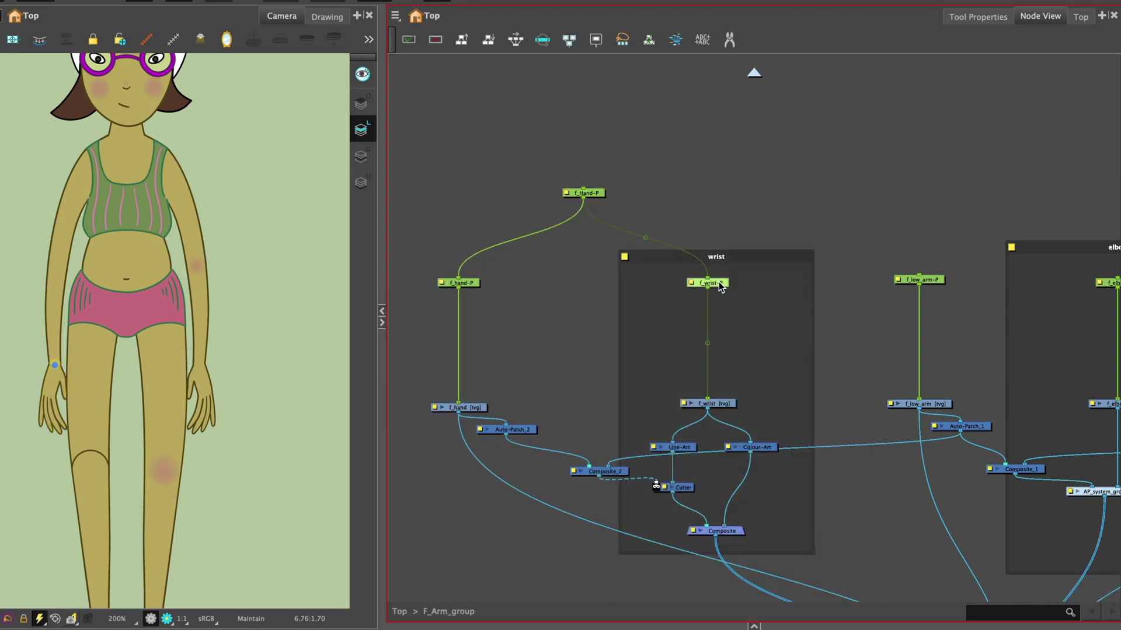
Add a shared parent peg above f_low_arm-P and f_elbow-P, connected through a waypoint
scroll(660, 237, "up", 3)
left_click_drag(629, 243, 888, 310)
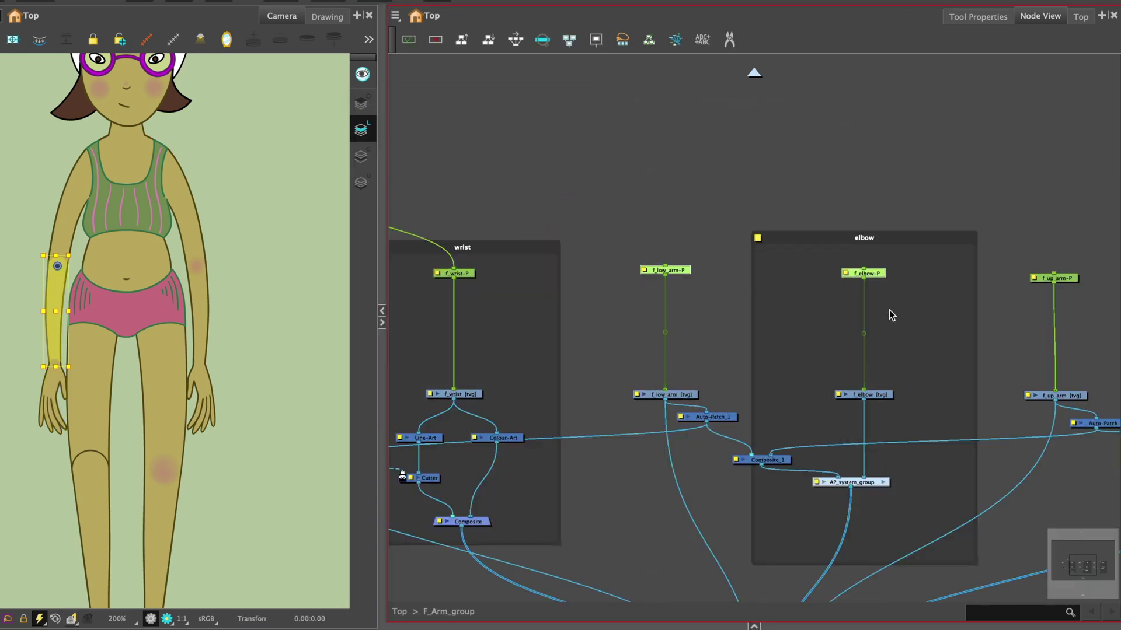
key("super+shift+p")
left_click_drag(769, 209, 772, 156)
left_click_drag(676, 292, 564, 228)
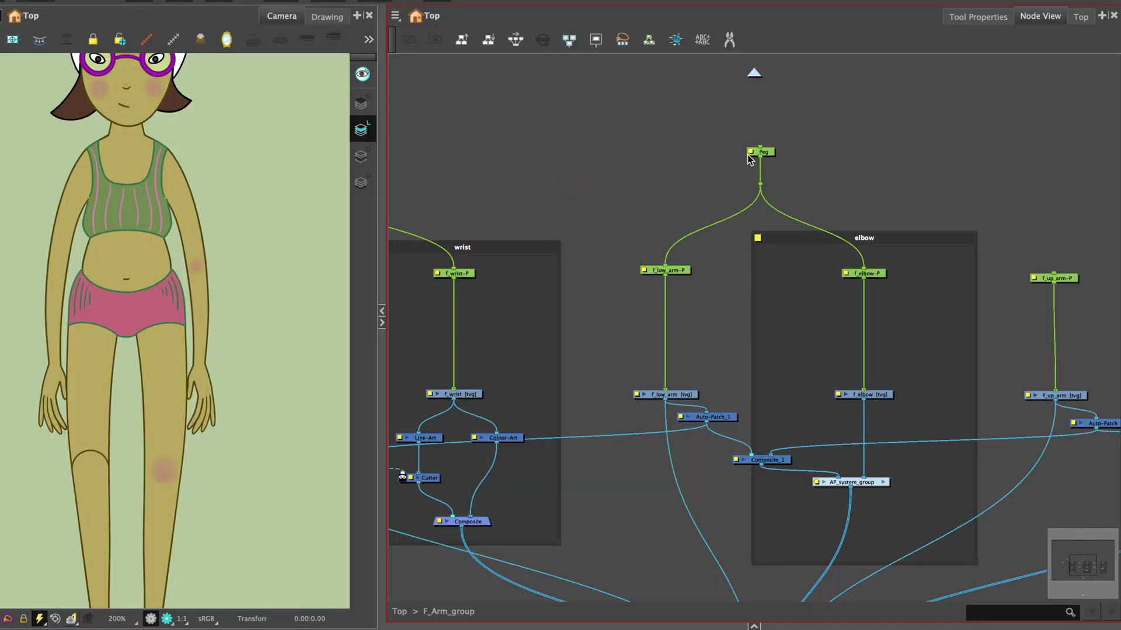
Name the new parent peg f_Lo_arm-P and copy the x and y pivot values of f_elbow-P into it
double_click(748, 154)
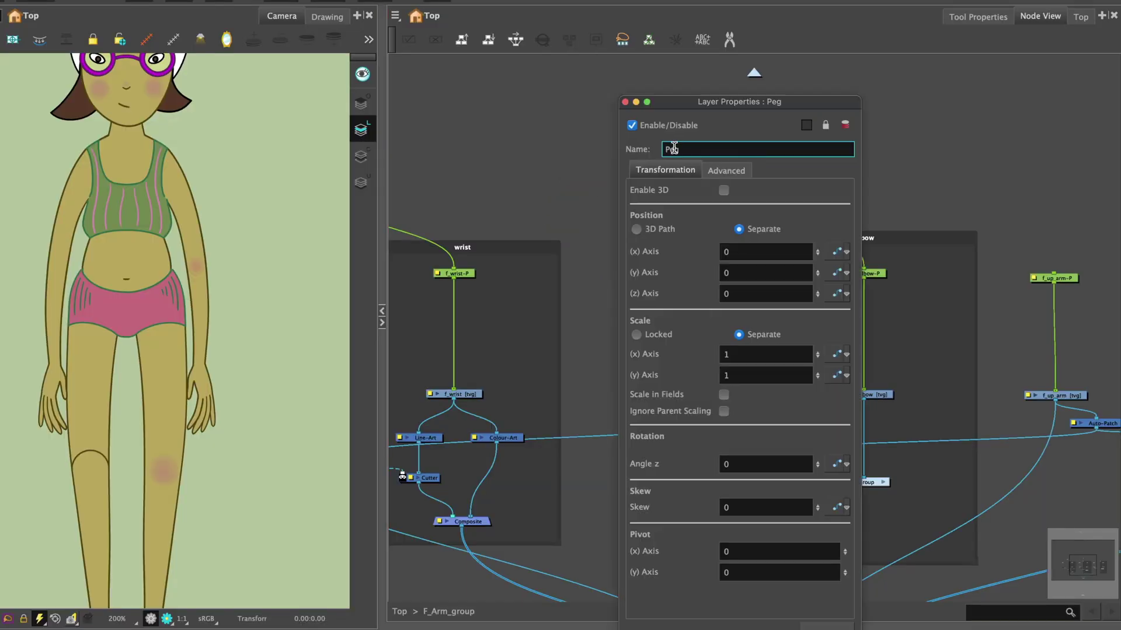
left_click_drag(828, 101, 927, 84)
double_click(844, 278)
left_click(838, 534)
key("super+c")
left_click(590, 535)
key("super+v")
left_click(832, 555)
key("super+c")
left_click(610, 555)
key("super+v")
left_click(685, 618)
left_click(942, 616)
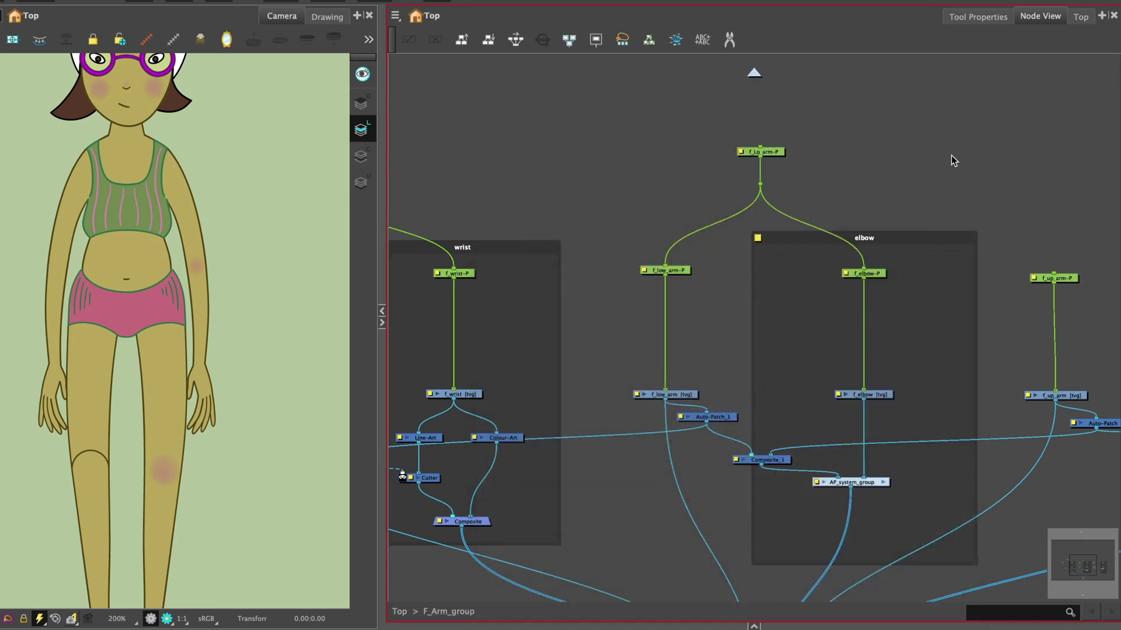
Add a parent peg joined through a waypoint to f_up_arm-P and f_shoulder-P, and name it f_Up_arm-P
scroll(974, 222, "right", 5)
left_click(1002, 279)
key("super+p")
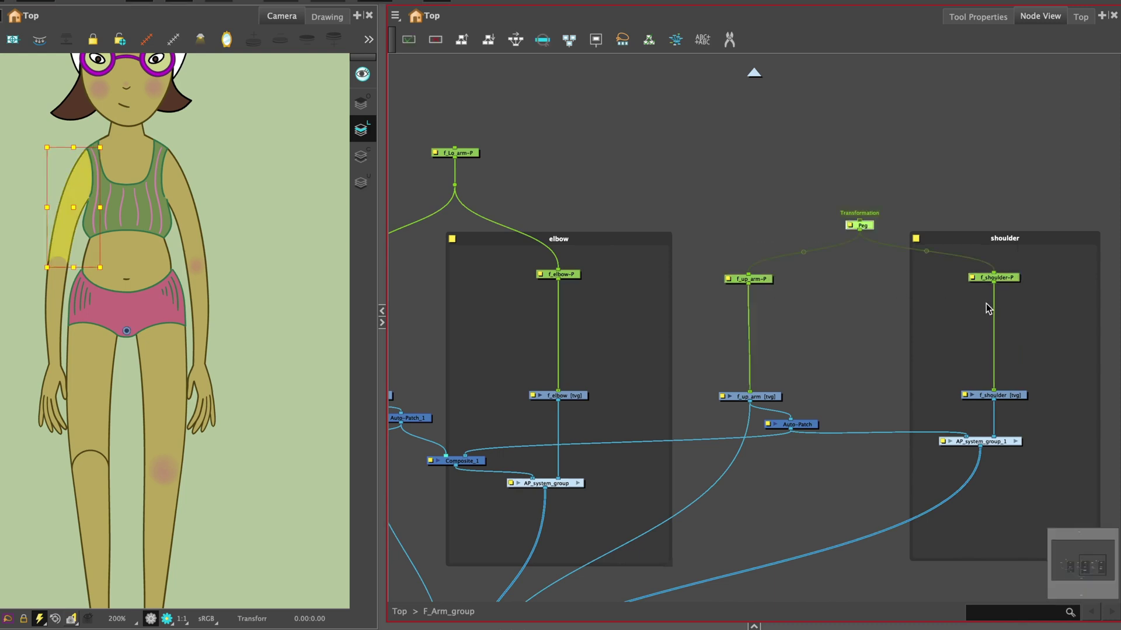
mouse_move(865, 183)
left_mouse_down()
mouse_move(808, 213)
mouse_move(864, 180)
left_mouse_up()
left_click_drag(863, 180, 993, 274)
double_click(869, 141)
left_click(942, 615)
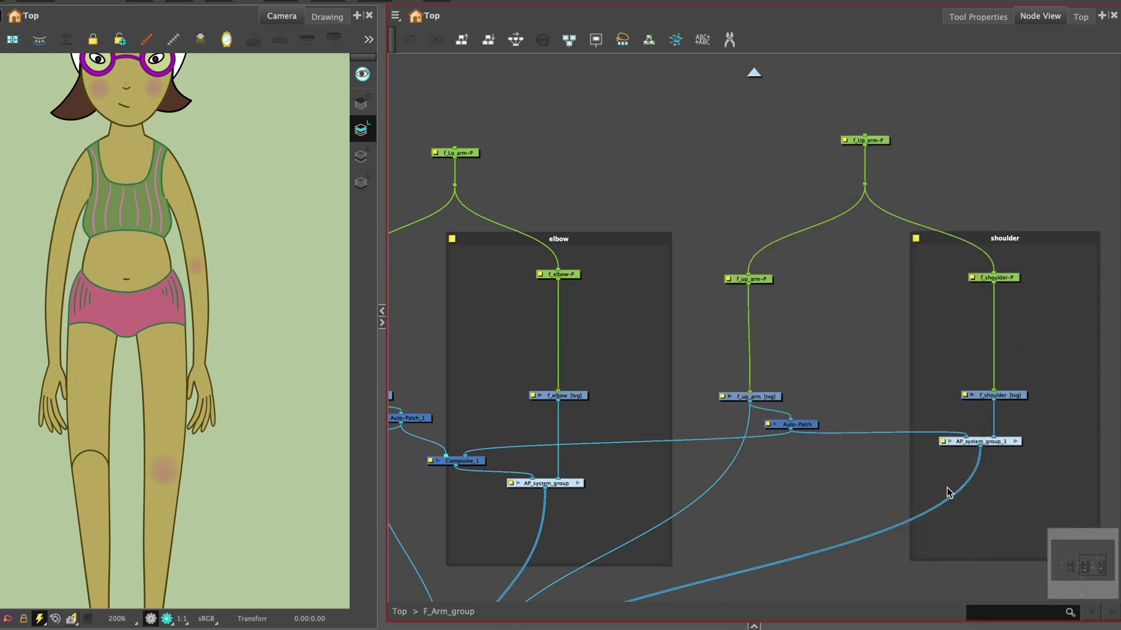
Copy the x and y pivot values of f_shoulder-P into the f_Up_arm-P parent peg
double_click(846, 141)
left_click_drag(933, 89, 1010, 71)
double_click(993, 278)
double_click(957, 519)
key("super+c")
left_click(713, 522)
key("super+v")
double_click(1013, 540)
key("super+c")
left_click(725, 542)
key("super+v")
left_click(774, 605)
left_click(1005, 602)
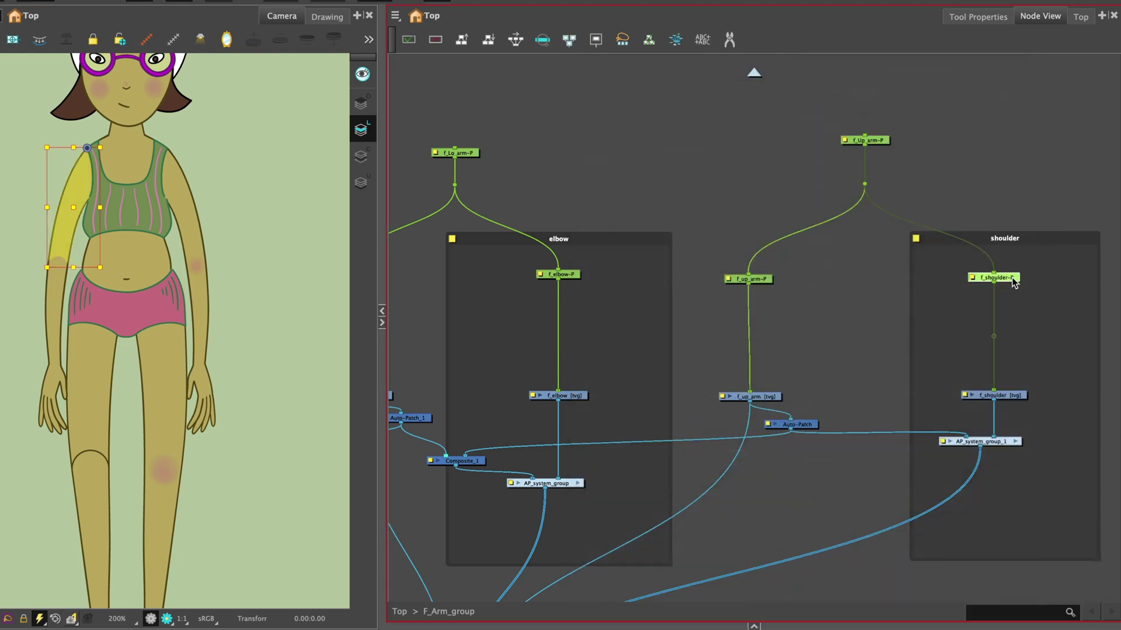
Add a parent peg joined through a waypoint above f_Hand-P and f_Lo_arm-P, and name it f_Lo_Arm-P
left_click_drag(627, 113, 919, 186)
scroll(708, 193, "left", 5)
scroll(708, 193, "down", 2)
left_click(464, 221)
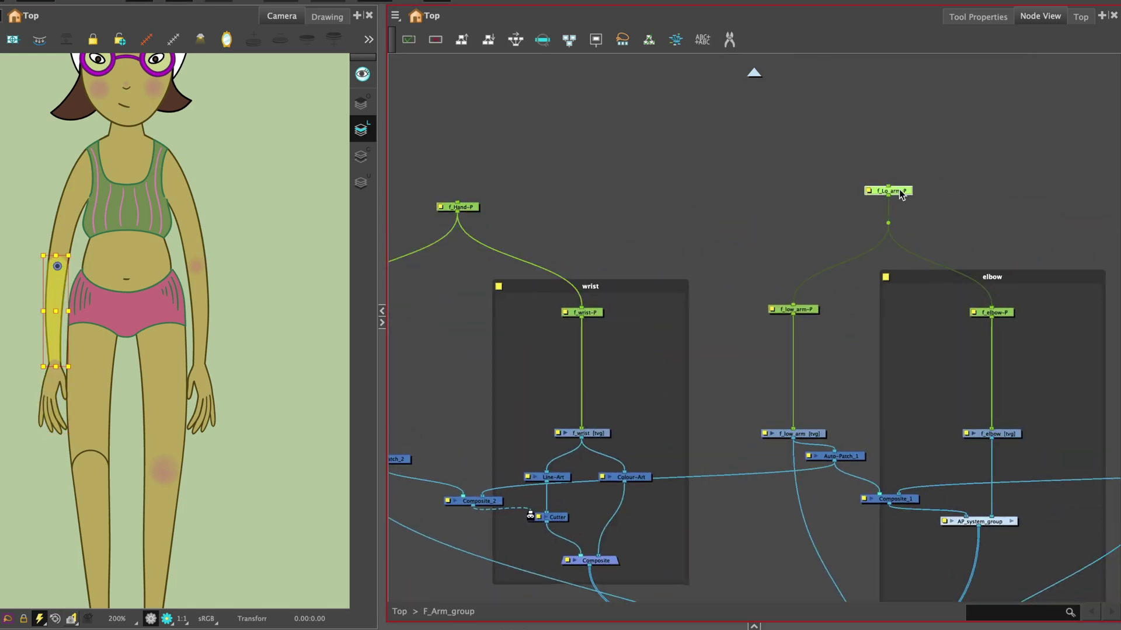
left_click(698, 168)
left_click_drag(450, 175, 888, 218)
key("super+p")
left_click(661, 110)
type("f_Lo_Arm-P")
left_click(1005, 602)
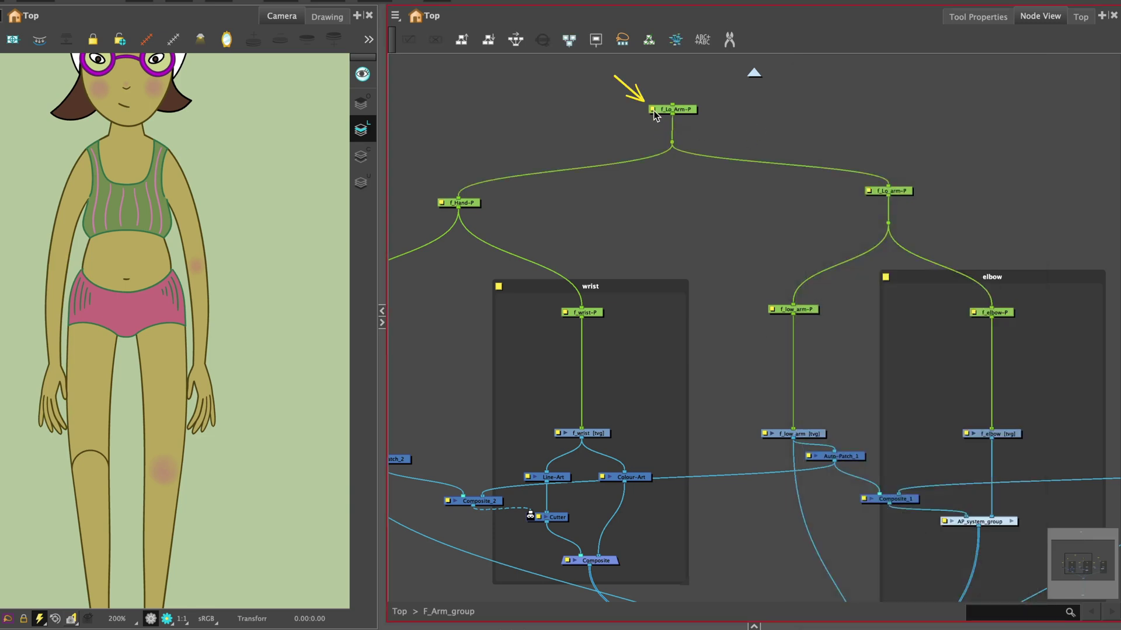
Copy the pivot values of f_elbow-P into the topmost f_Lo_Arm-P peg
left_click(662, 109)
left_click_drag(990, 70, 832, 77)
left_click(973, 315)
double_click(870, 528)
key("ctrl+c")
left_click(570, 528)
key("ctrl+v")
left_click(870, 550)
left_click(668, 611)
left_click(919, 610)
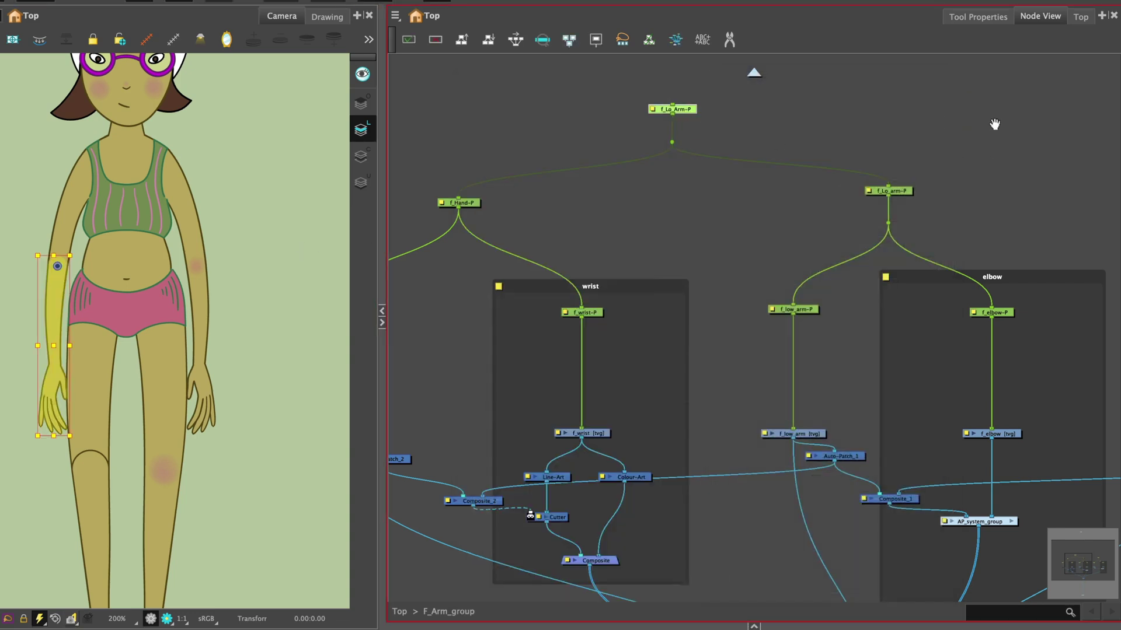
Add a parent peg above f_Up_arm-P and name it Master_arm-P
left_click_drag(994, 125, 631, 168)
left_click(932, 218)
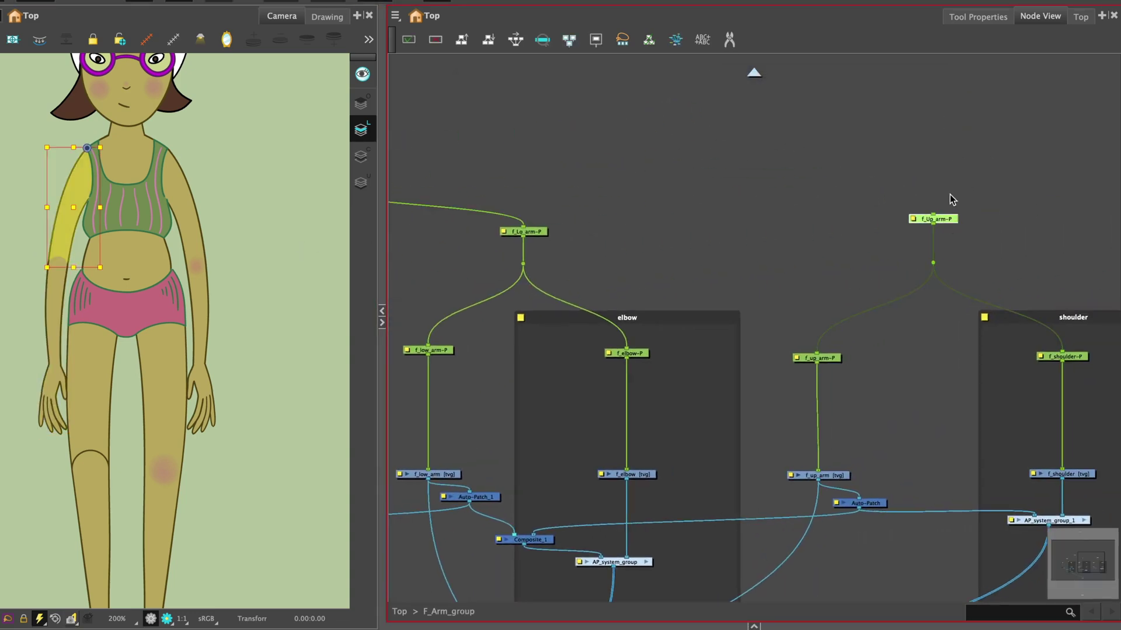
key("ctrl+p")
left_click_drag(952, 164, 953, 87)
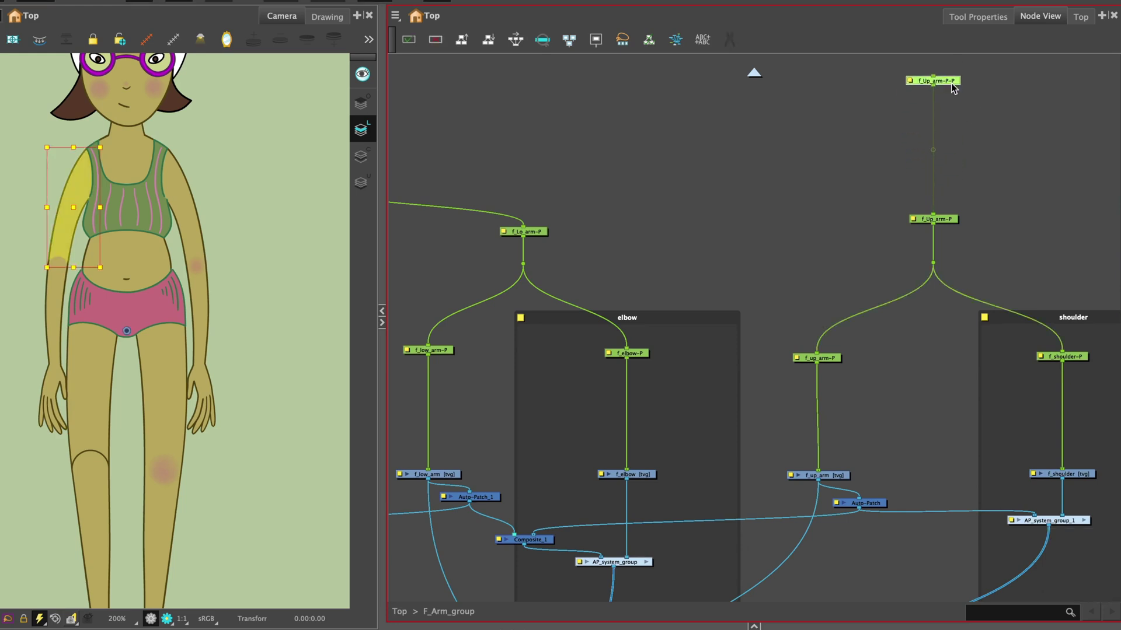
scroll(867, 160, "up", 5)
left_click(938, 285)
left_click_drag(954, 241, 957, 188)
double_click(923, 185)
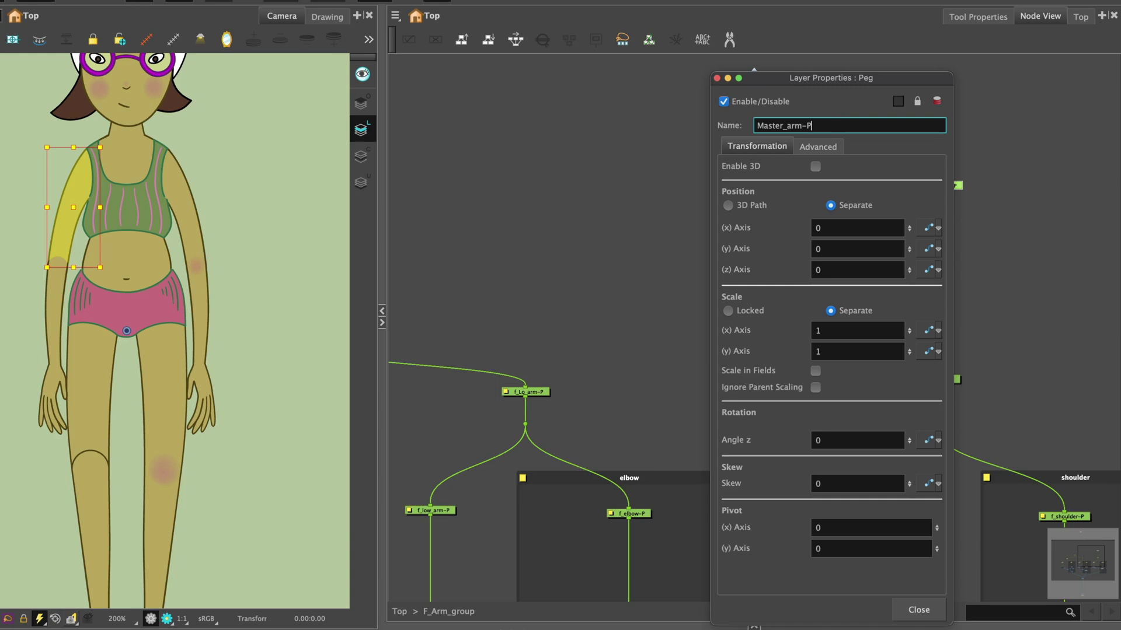
left_click(919, 610)
Add a waypoint below Master_arm-P and connect the topmost f_Lo_Arm-P peg to it
left_click(934, 257)
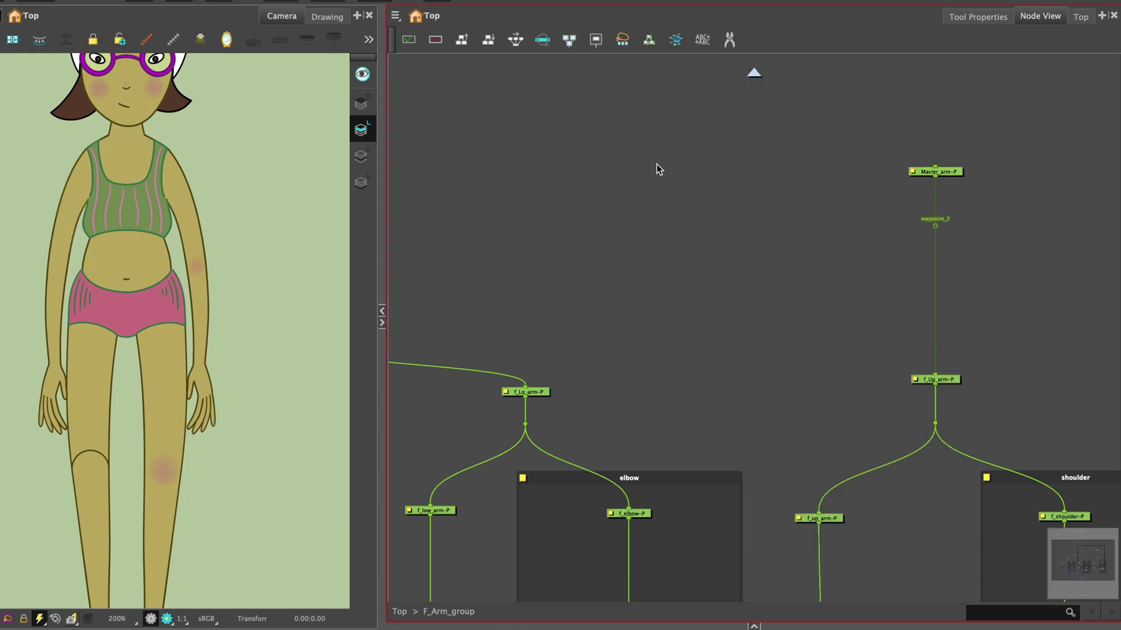
scroll(617, 321, "left", 5)
scroll(899, 263, "down", 3)
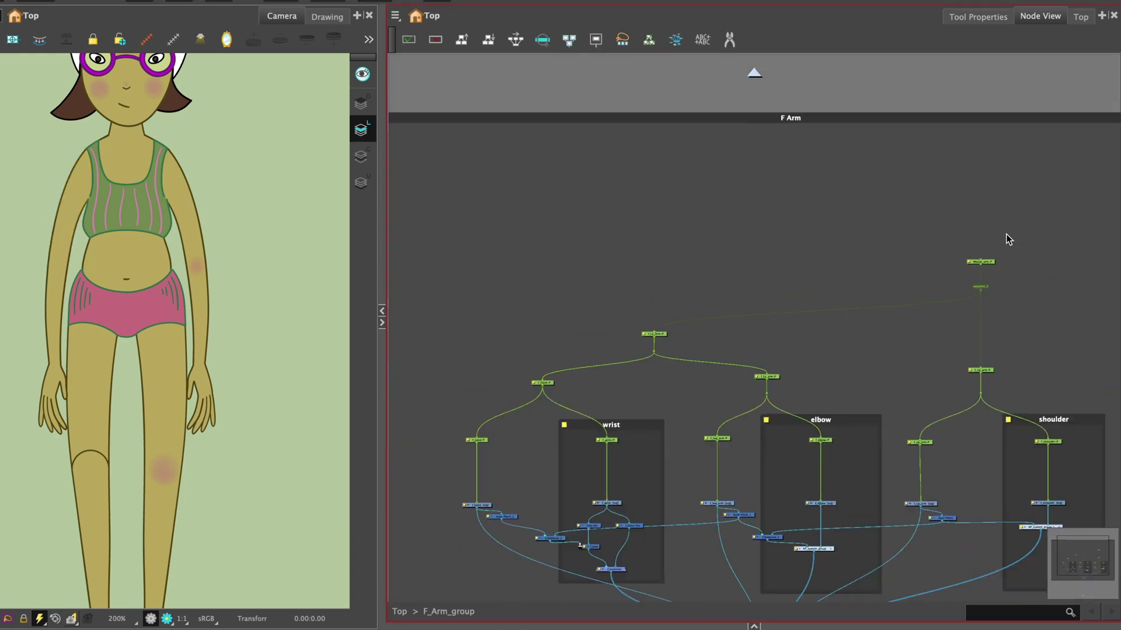
Rotate the lower arm and hand about 78 degrees across the torso with the topmost f_Lo_Arm-P peg
left_click(976, 177)
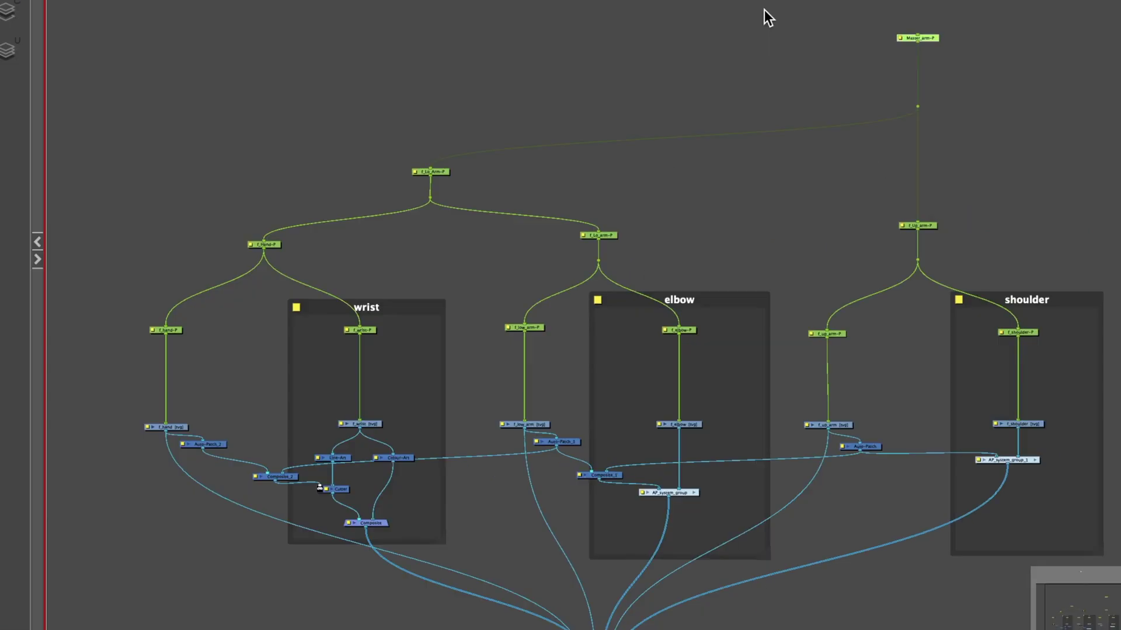
left_click(913, 53)
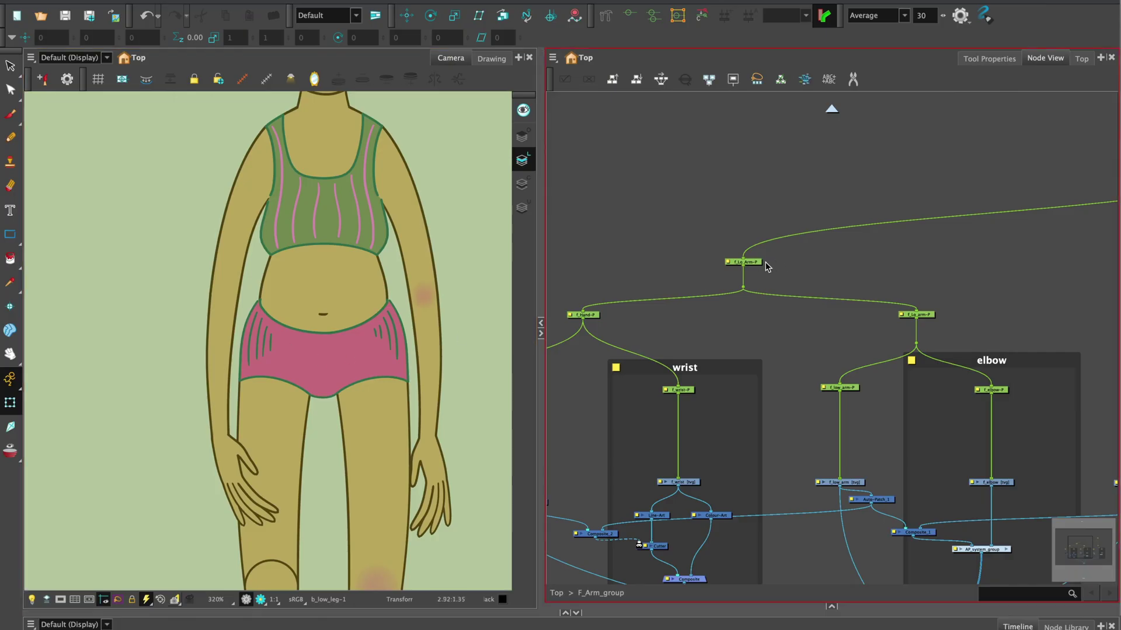
left_click(752, 262)
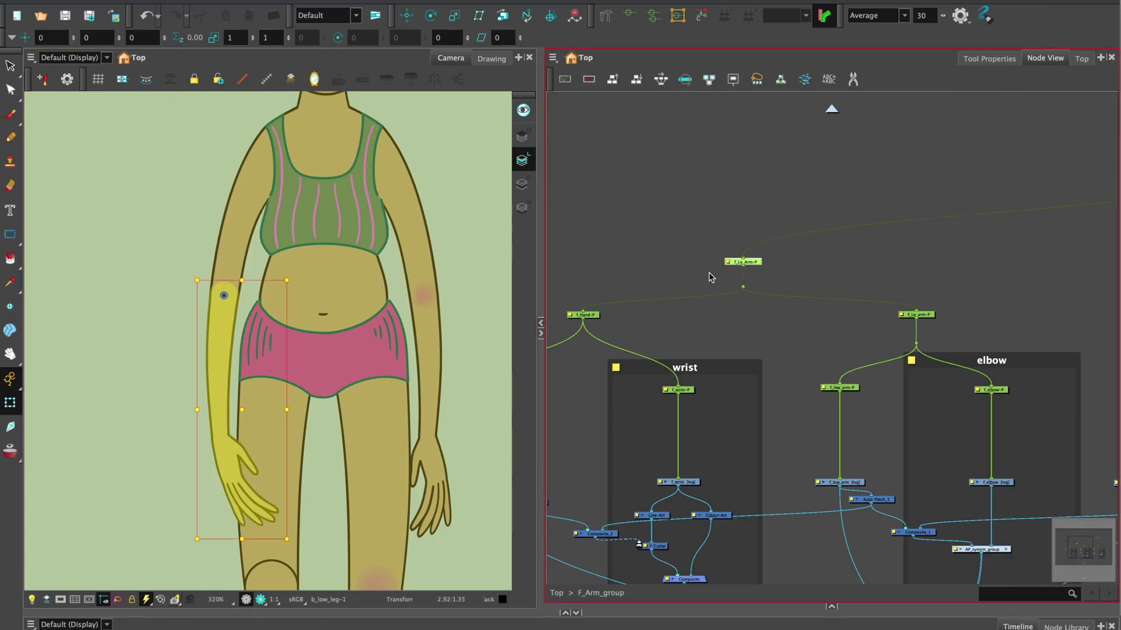
left_click_drag(294, 544, 439, 281)
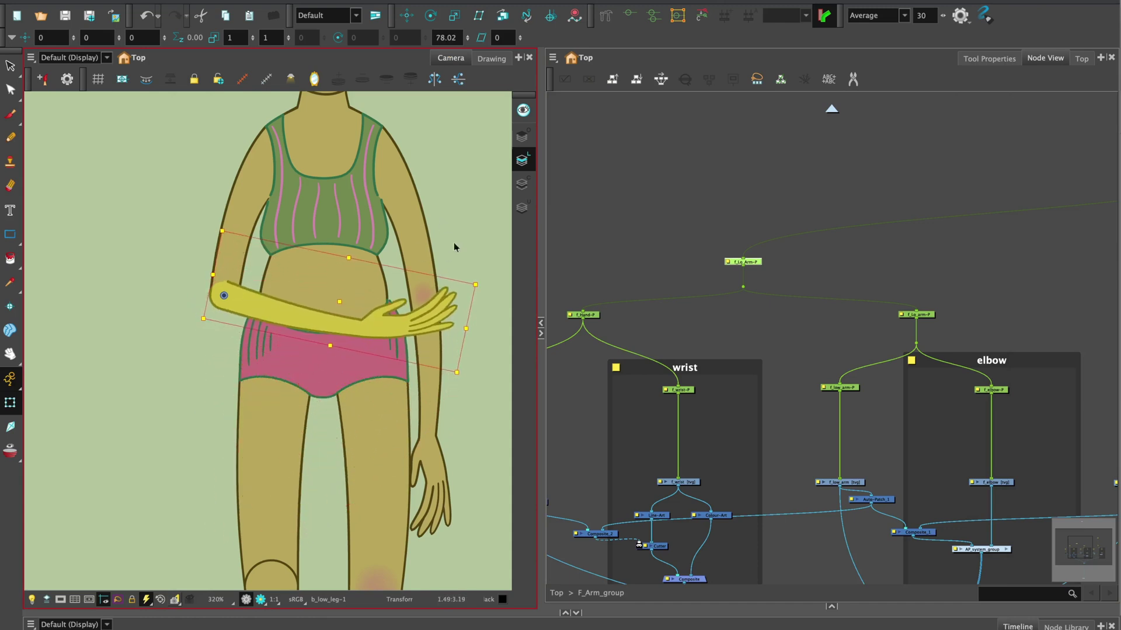
key("Escape")
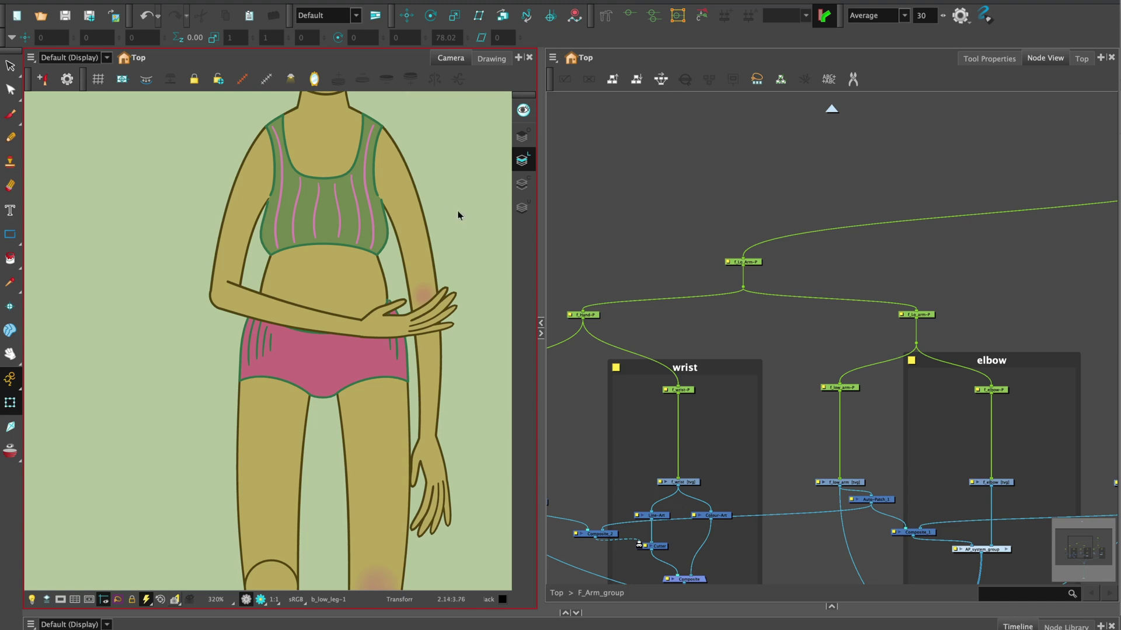
Nudge the rotated lower arm 0.001 backward in depth so it passes behind the body, and reset the peg's transformation
key("b")
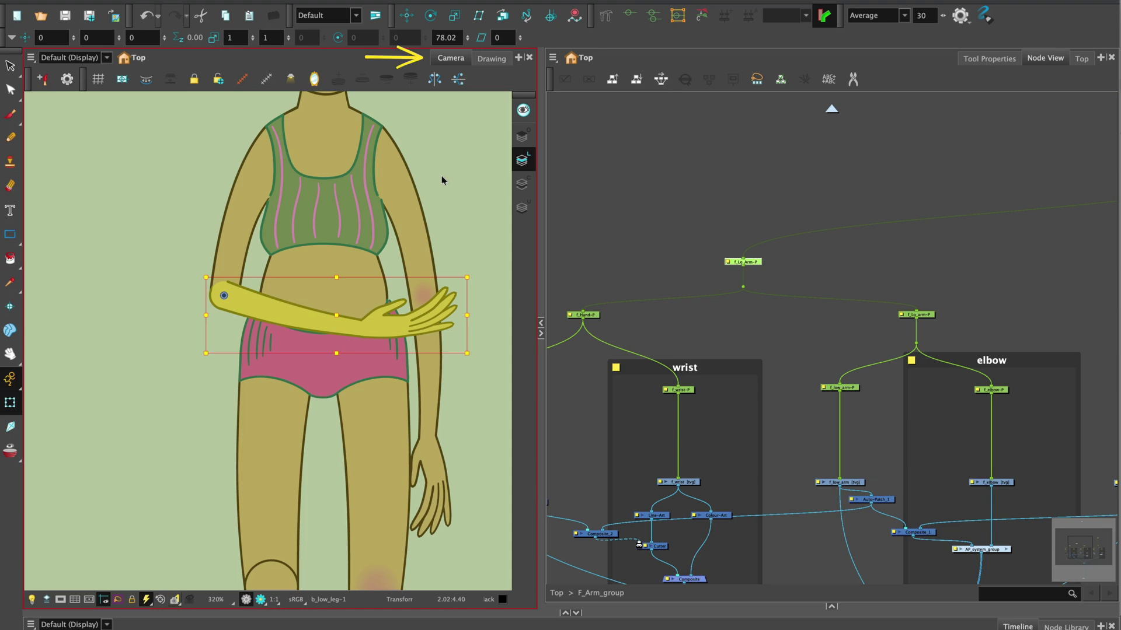
key("r")
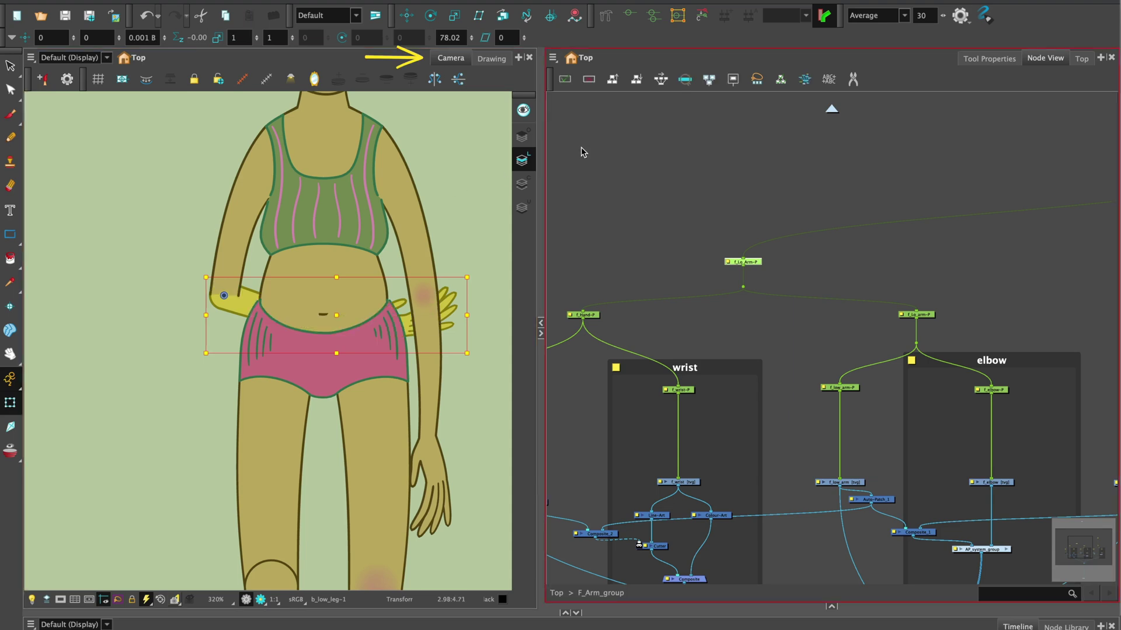
left_click(586, 145)
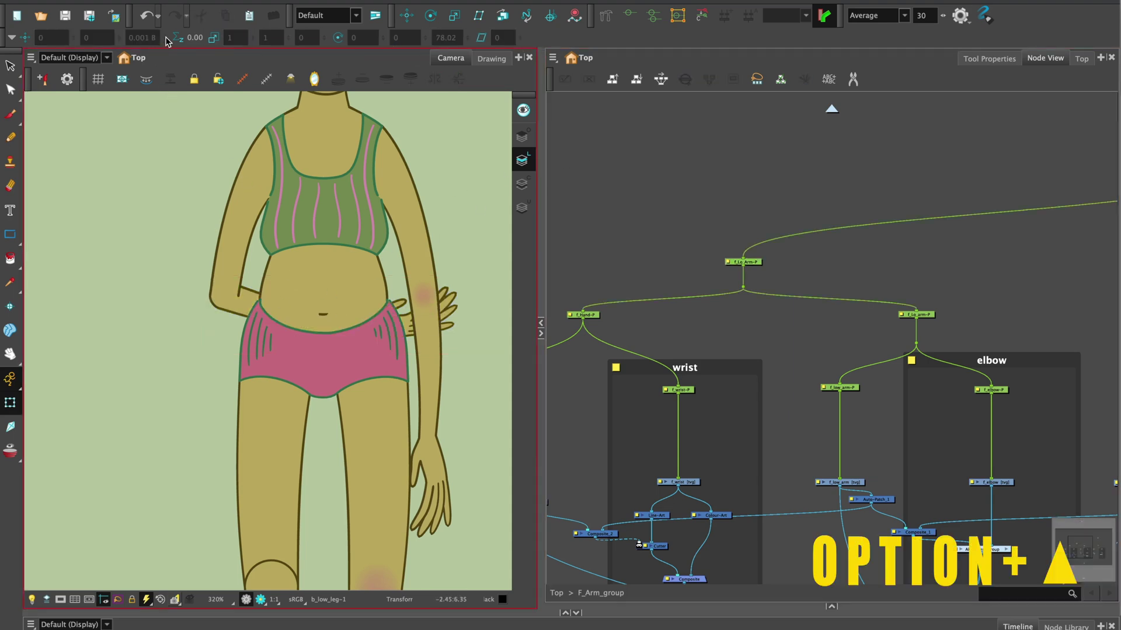
left_click(743, 263)
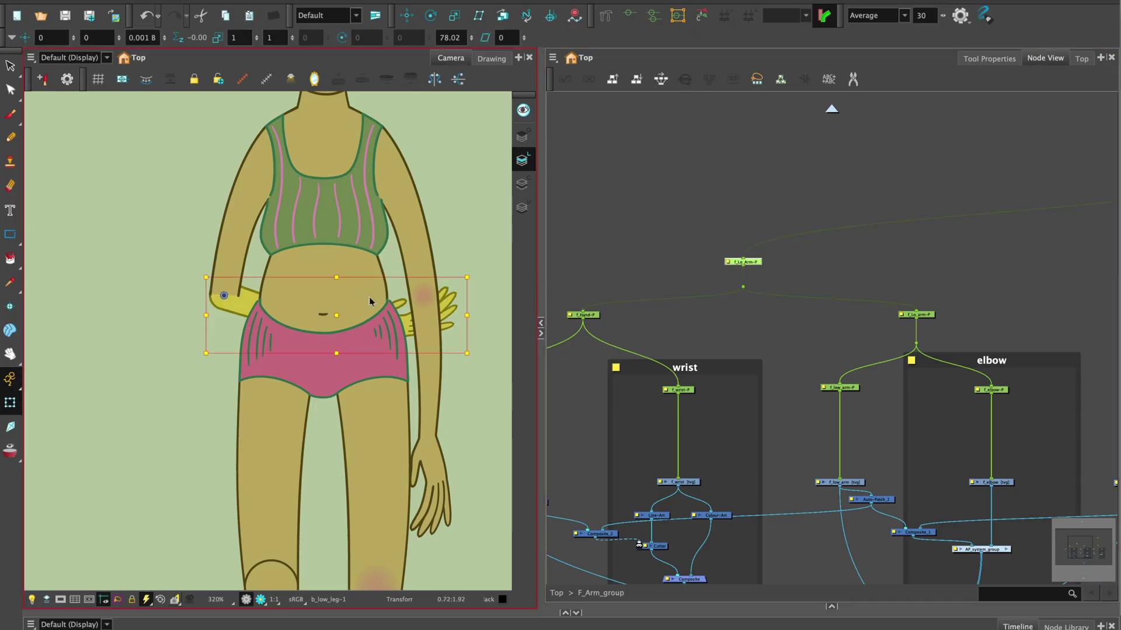
key("r")
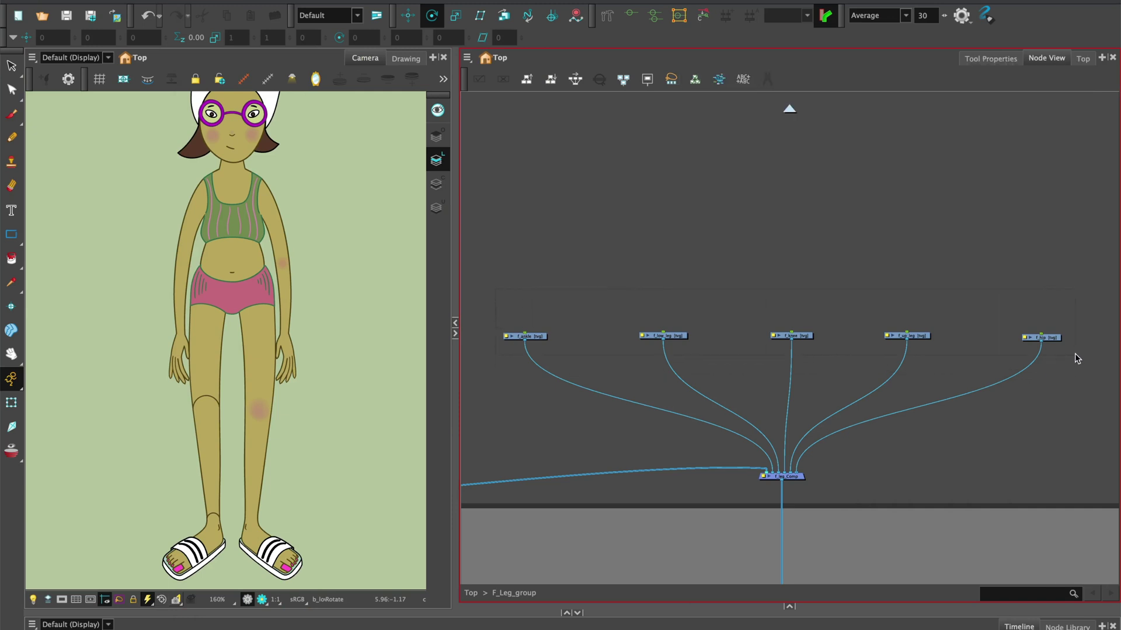
In F_Leg_group, add a parent peg above each of the f_ankle, f_low_leg, f_knee, f_up_leg and f_hip drawings
key("super+shift+p")
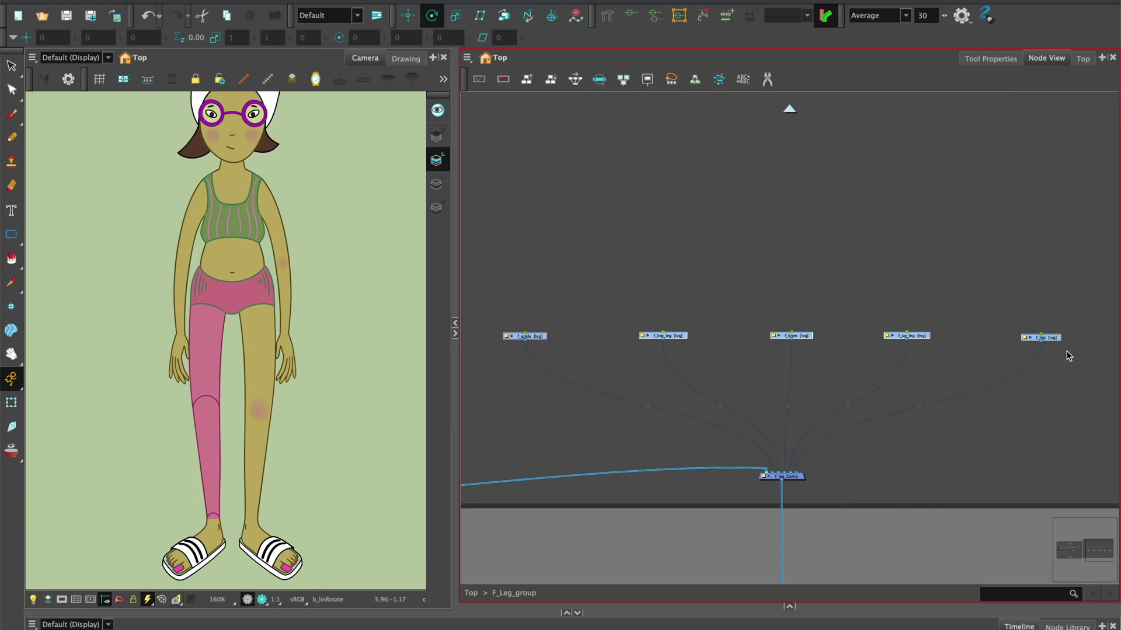
key("super+alt+p")
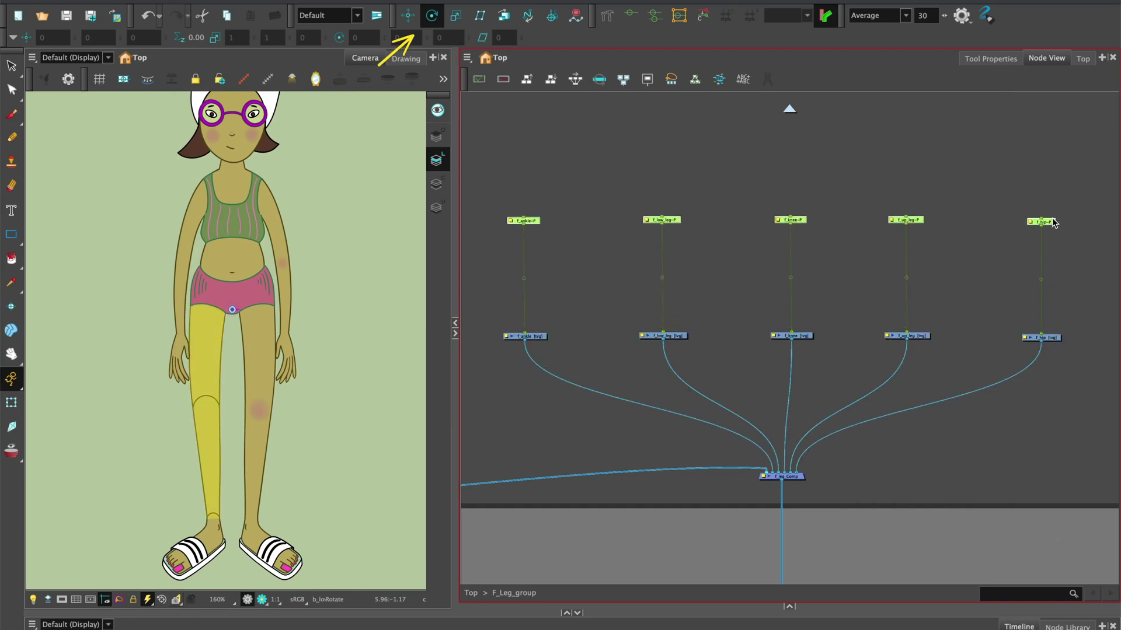
left_click(513, 211)
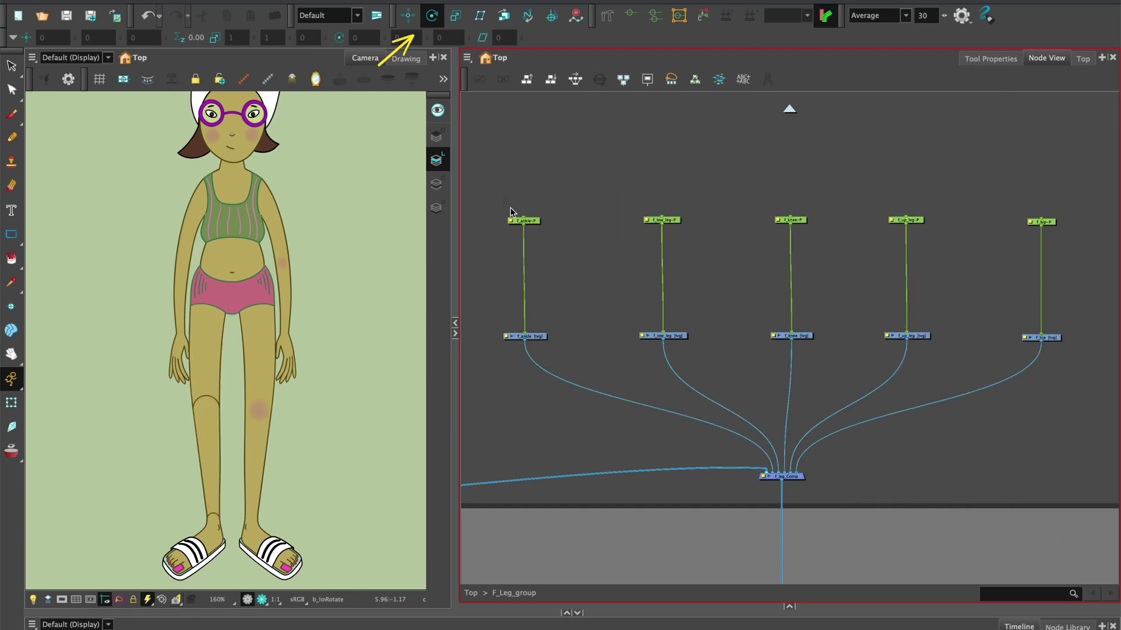
left_click(620, 145)
scroll(728, 245, "up", 4)
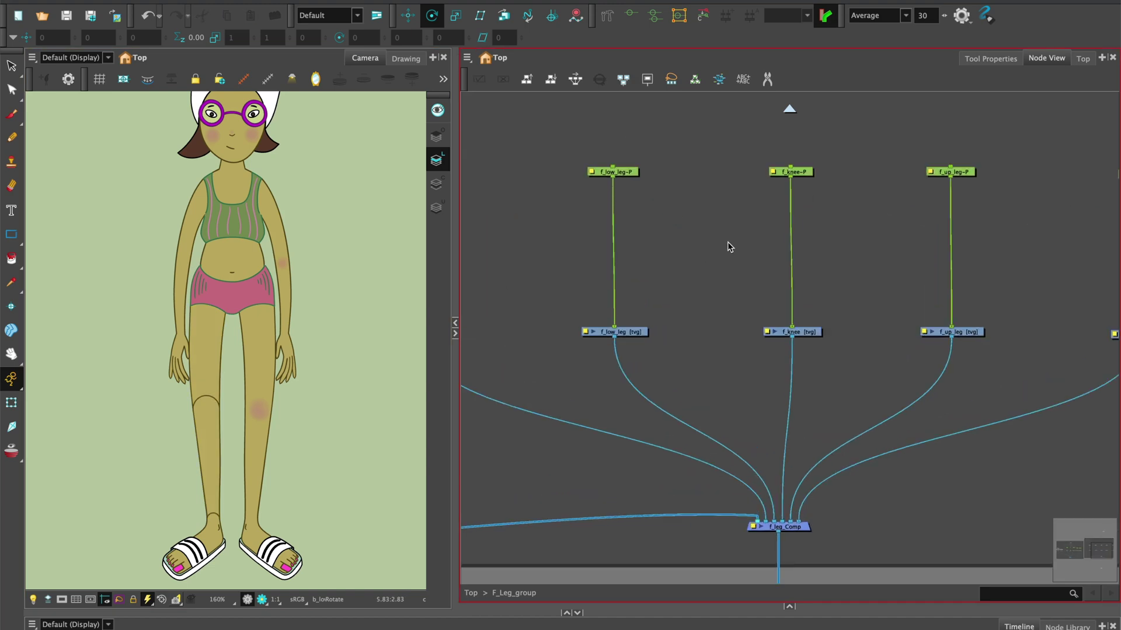
Temporarily disable f_low_leg to expose the knee patch and place the f_knee-P pivot at the centre of its circle
left_click(579, 395)
scroll(205, 408, "up", 3)
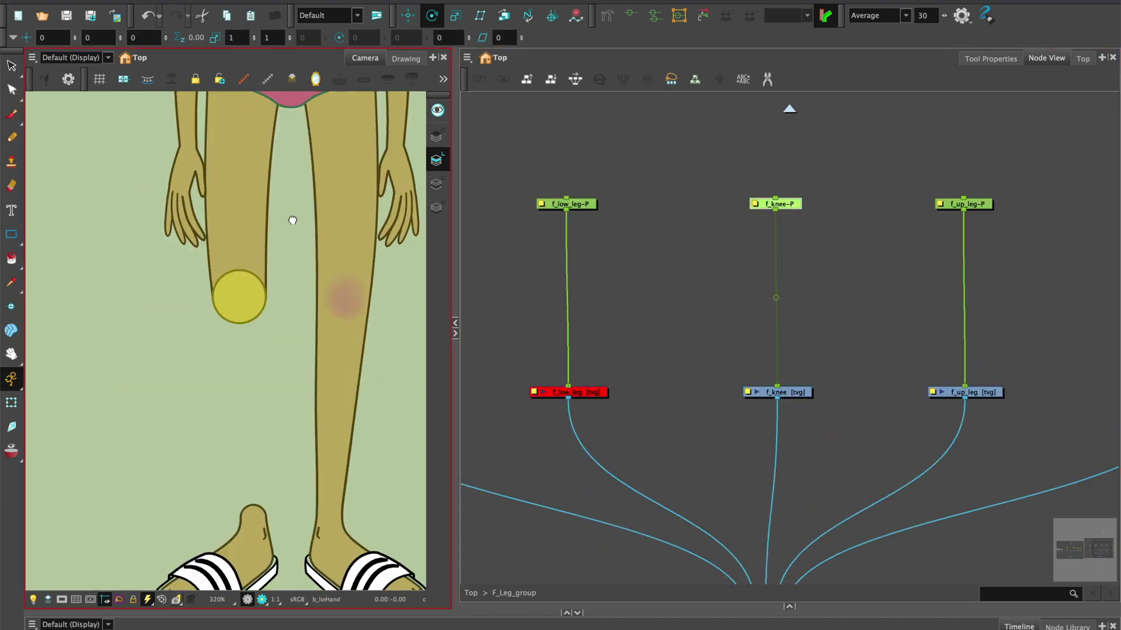
key("b")
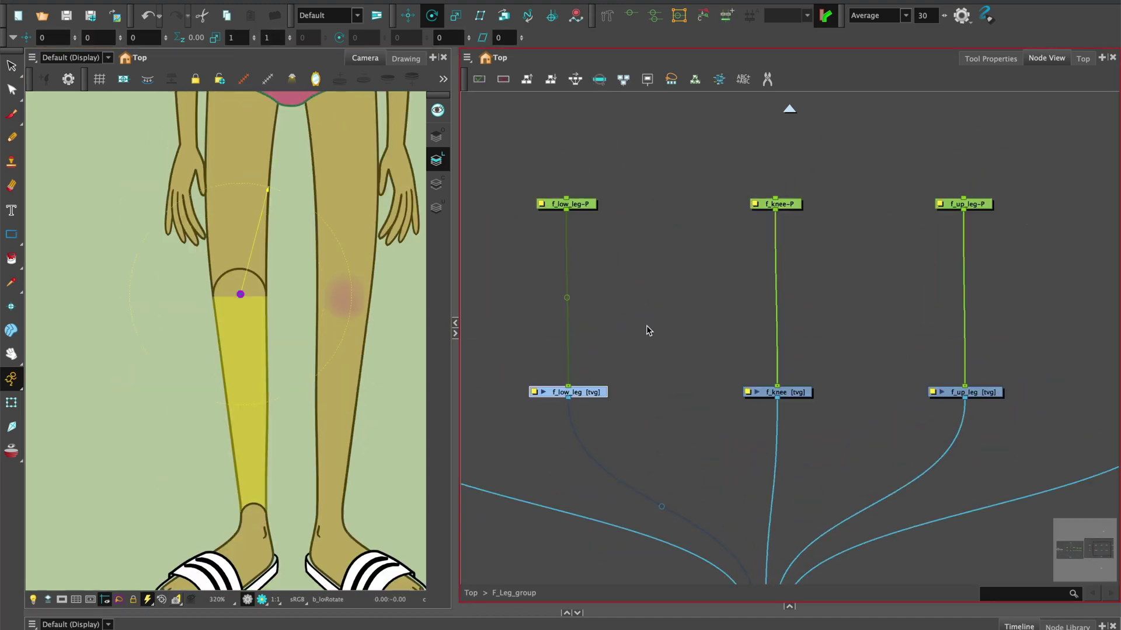
Copy the f_knee-P pivot values, 0.839069 W and 4.25059 S, into the f_low_leg-P peg
key("Return")
left_click_drag(817, 113, 486, 121)
double_click(737, 198)
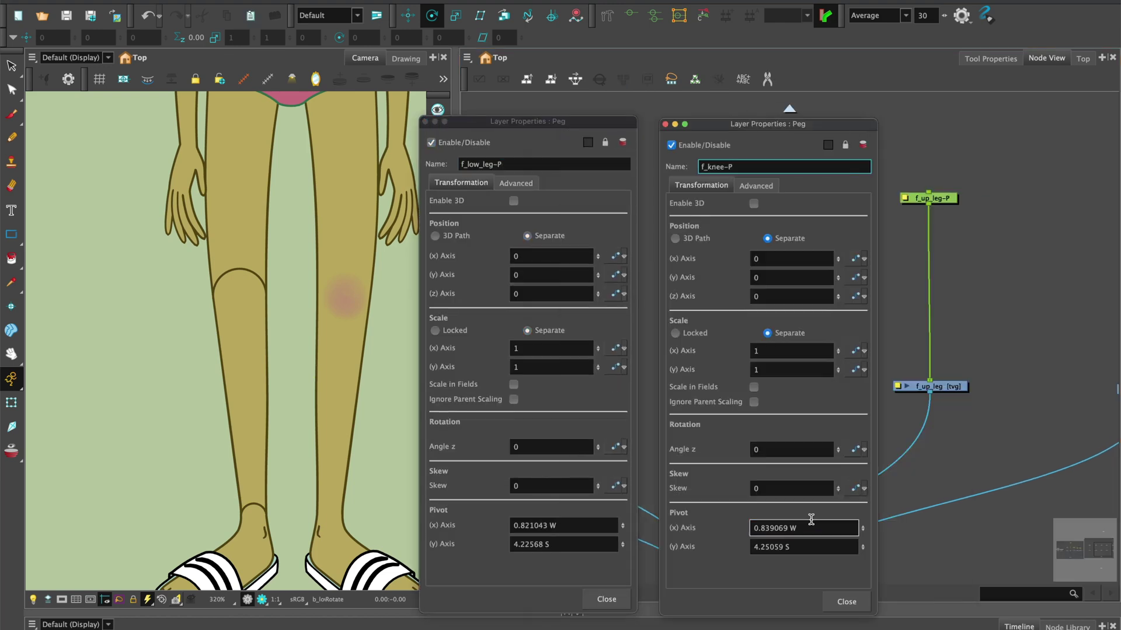
left_click(554, 525)
left_click(758, 546)
left_click(552, 544)
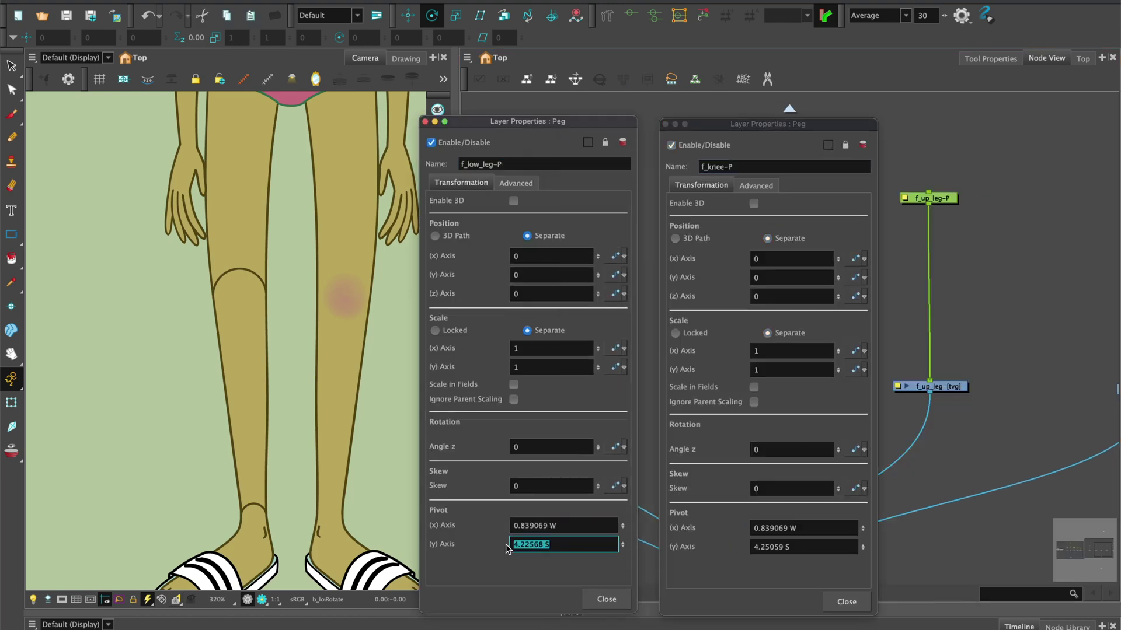
left_click(607, 600)
left_click(846, 602)
key("shift+b")
key("shift+b")
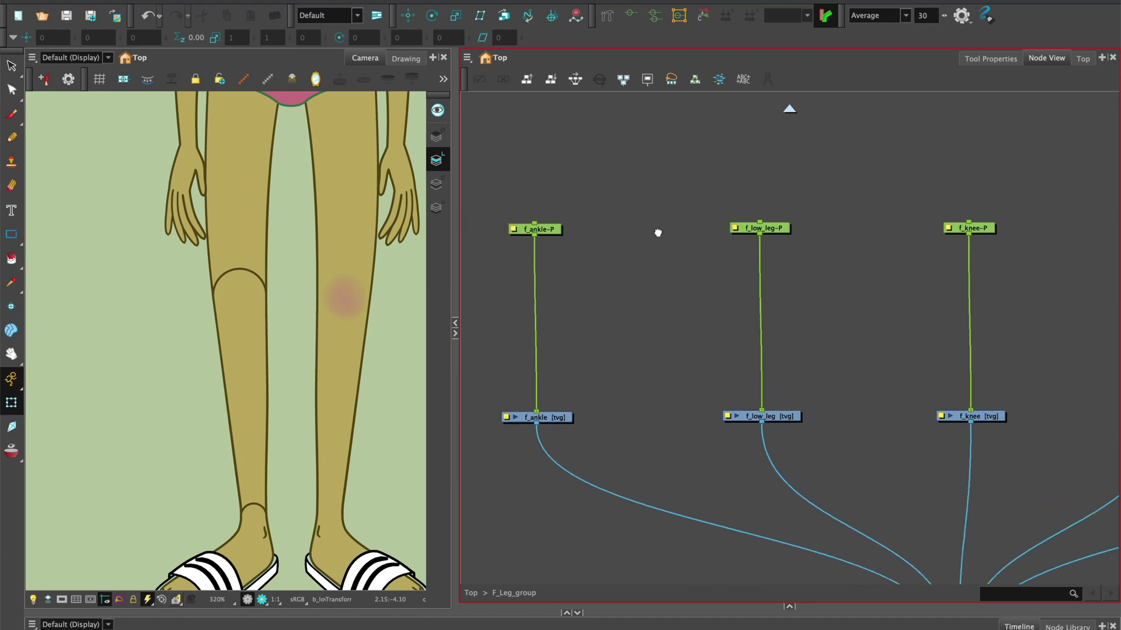
Place the f_ankle-P pivot at the centre of the ankle patch circle
scroll(363, 313, "up", 3)
left_click(595, 195)
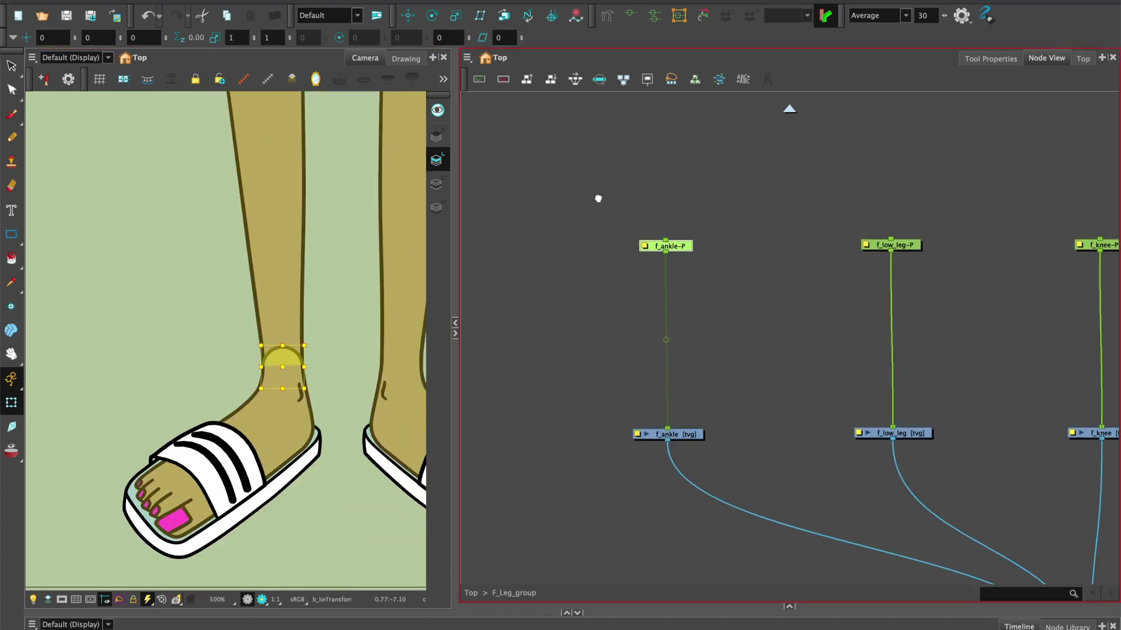
left_click(677, 244)
scroll(250, 292, "up", 6)
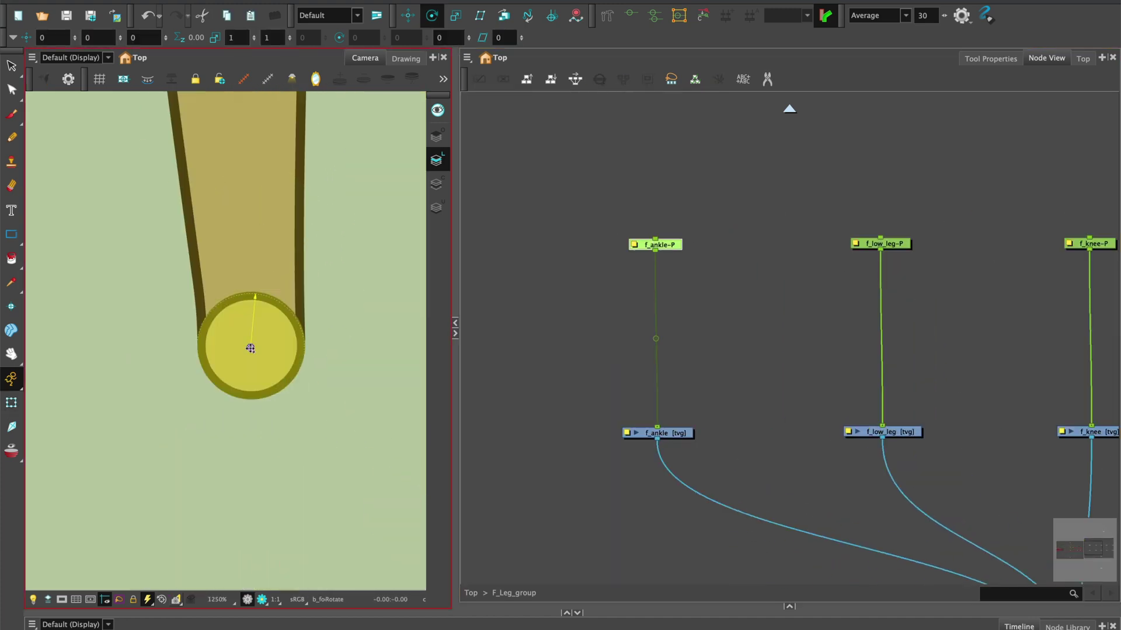
left_click(600, 296)
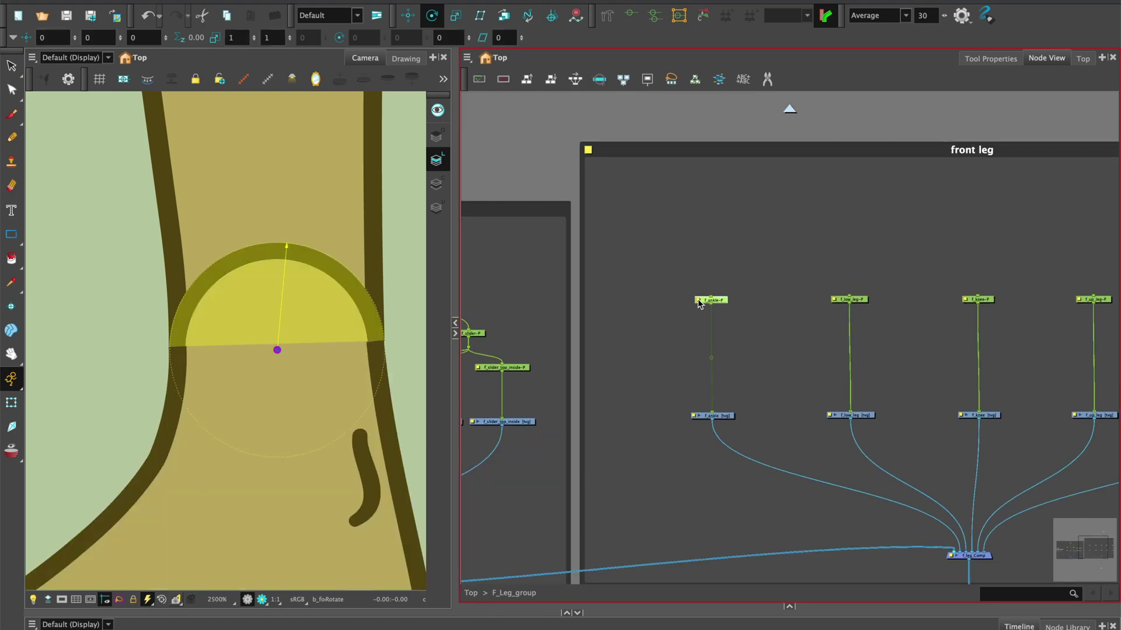
Copy the f_ankle-P pivot values, 0.609111 W and 8.97978 S, into the top peg of the F Shoe hierarchy
double_click(524, 369)
left_click(680, 600)
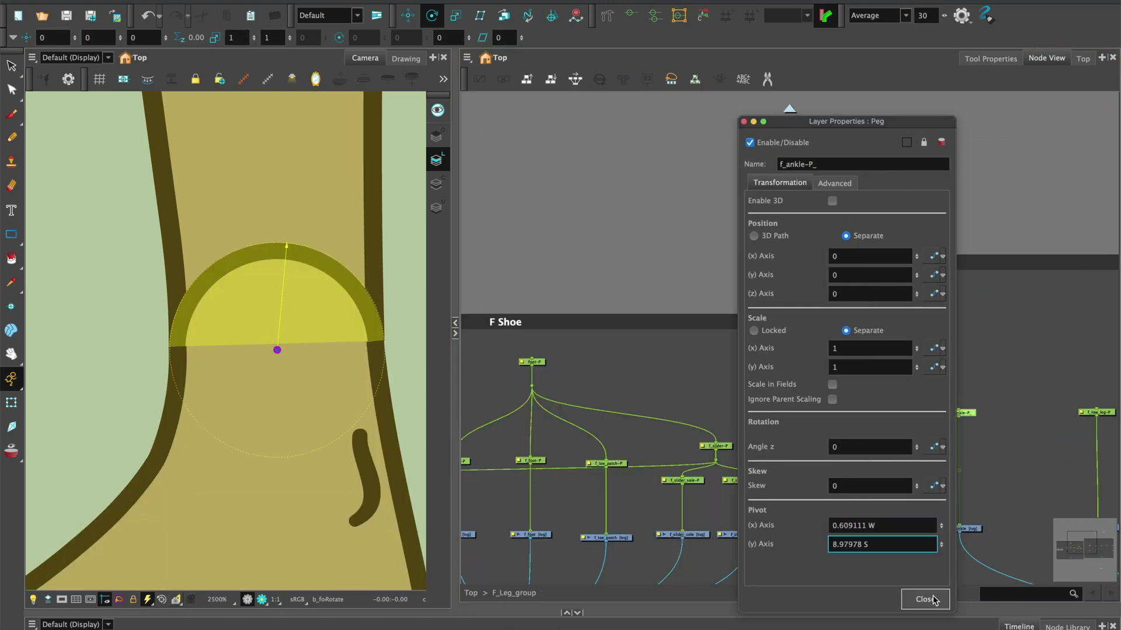
left_click(925, 599)
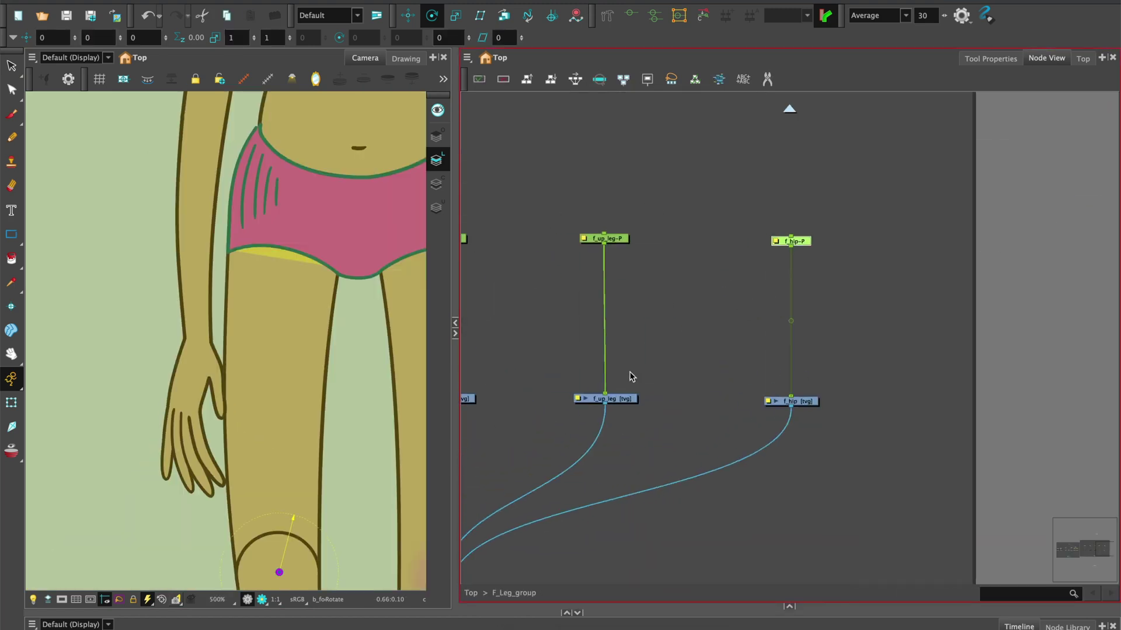
Disable f_up_leg to centre the f_hip-P pivot on the hip patch circle, and copy its pivot values into f_up_leg-P
left_click(619, 399)
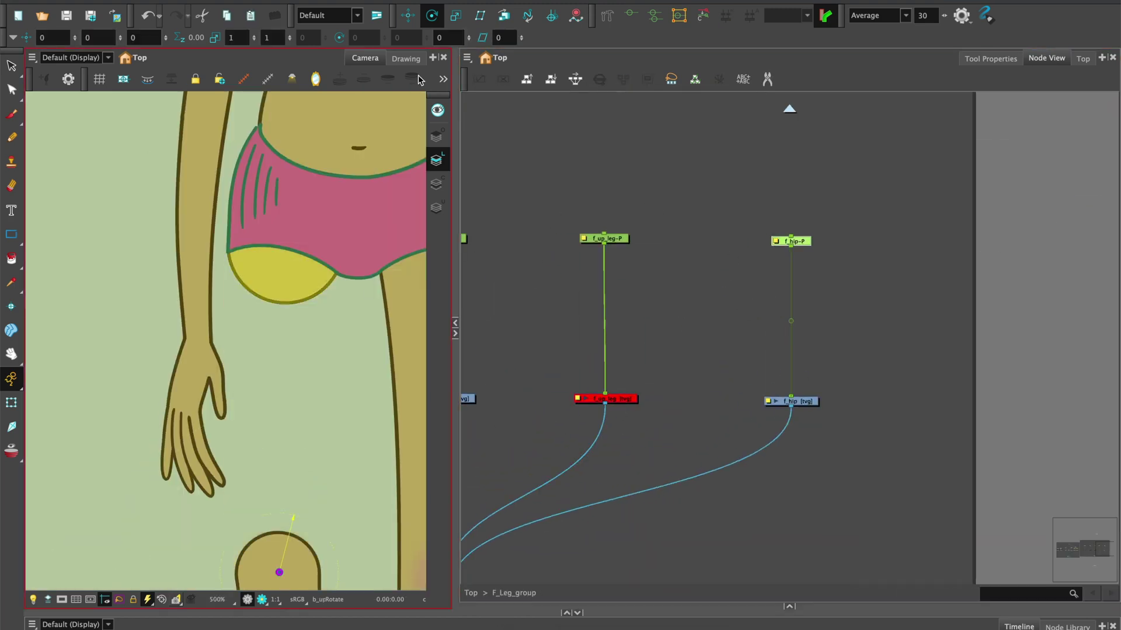
scroll(247, 188, "up", 2)
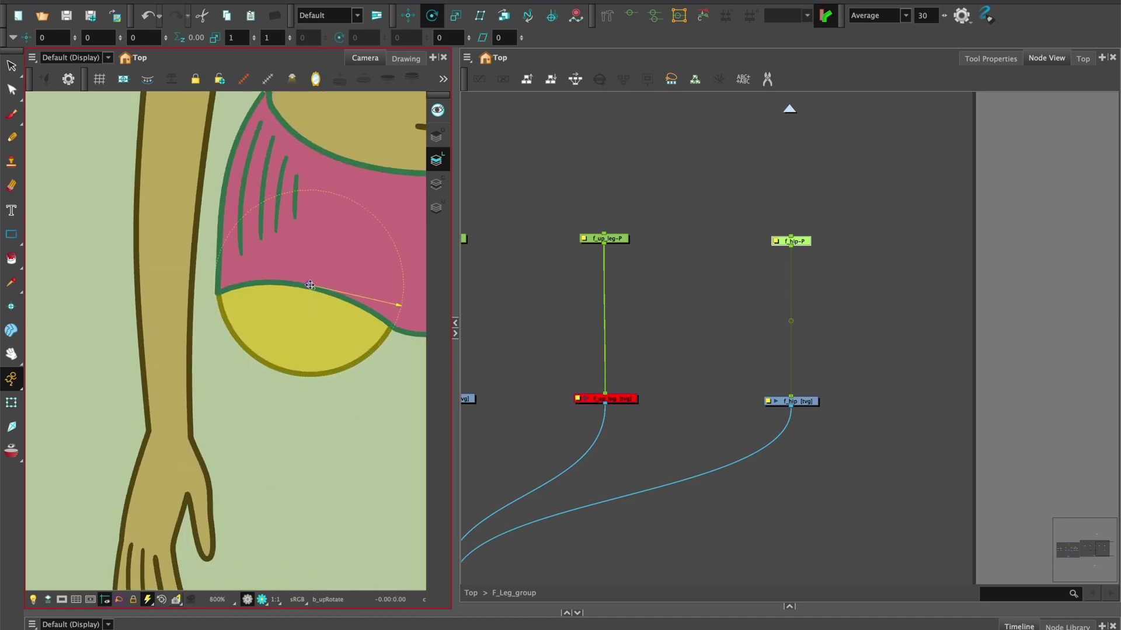
double_click(604, 238)
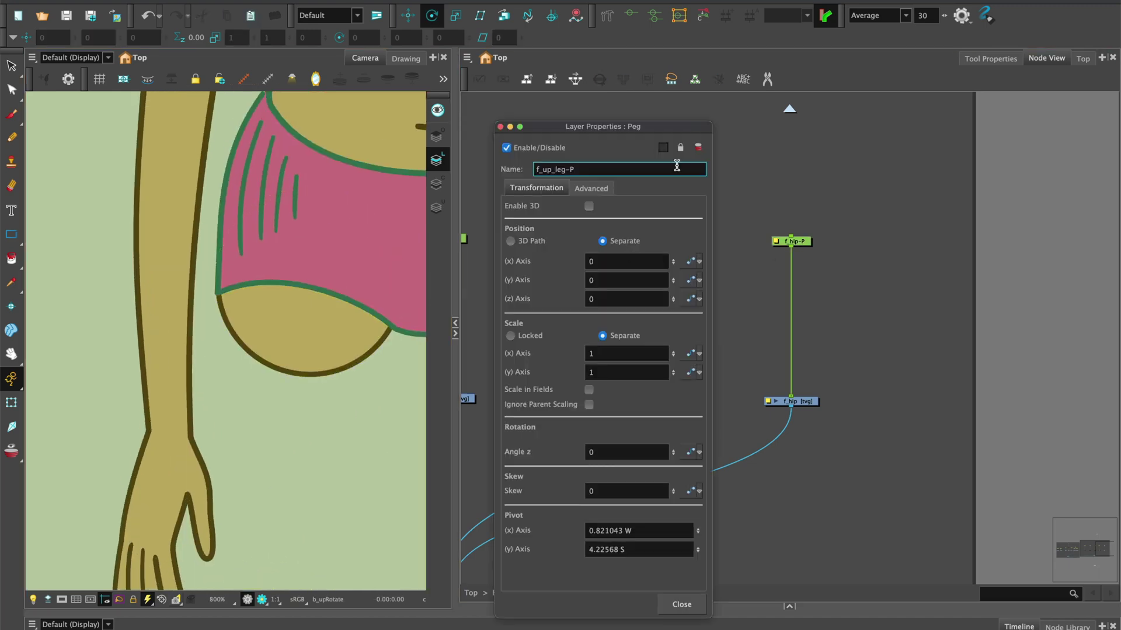
double_click(791, 241)
left_click(846, 529)
left_click(612, 530)
left_click(864, 550)
left_click(613, 549)
left_click(682, 604)
left_click(688, 288)
left_click(774, 241)
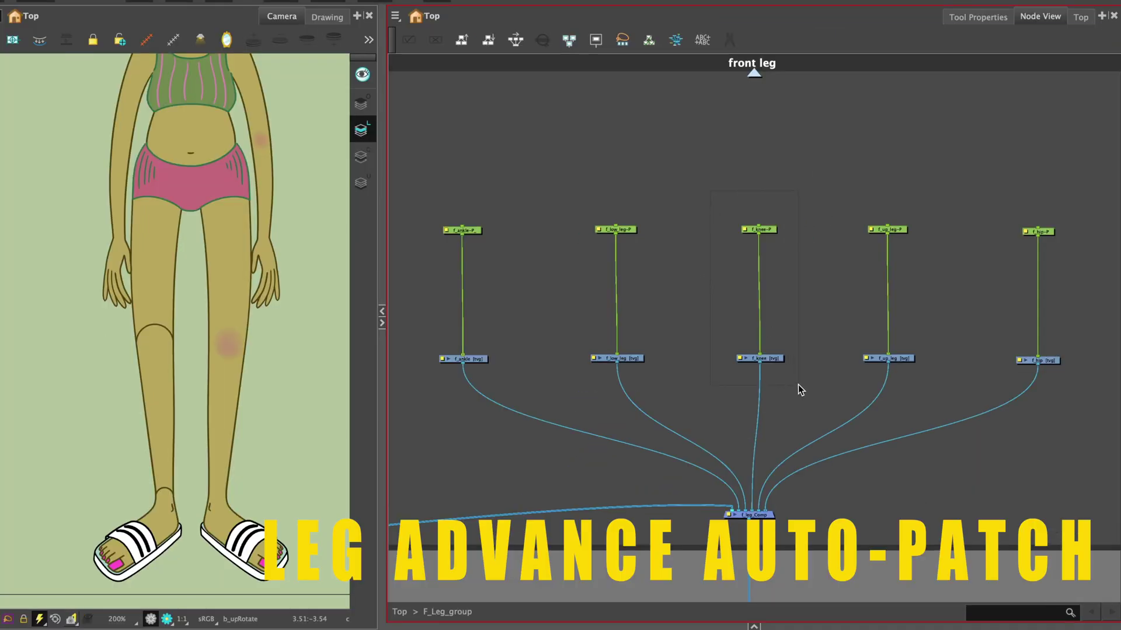
Create a backdrop around f_knee-P and the f_knee drawing and name it Knee
left_click_drag(799, 390, 800, 390)
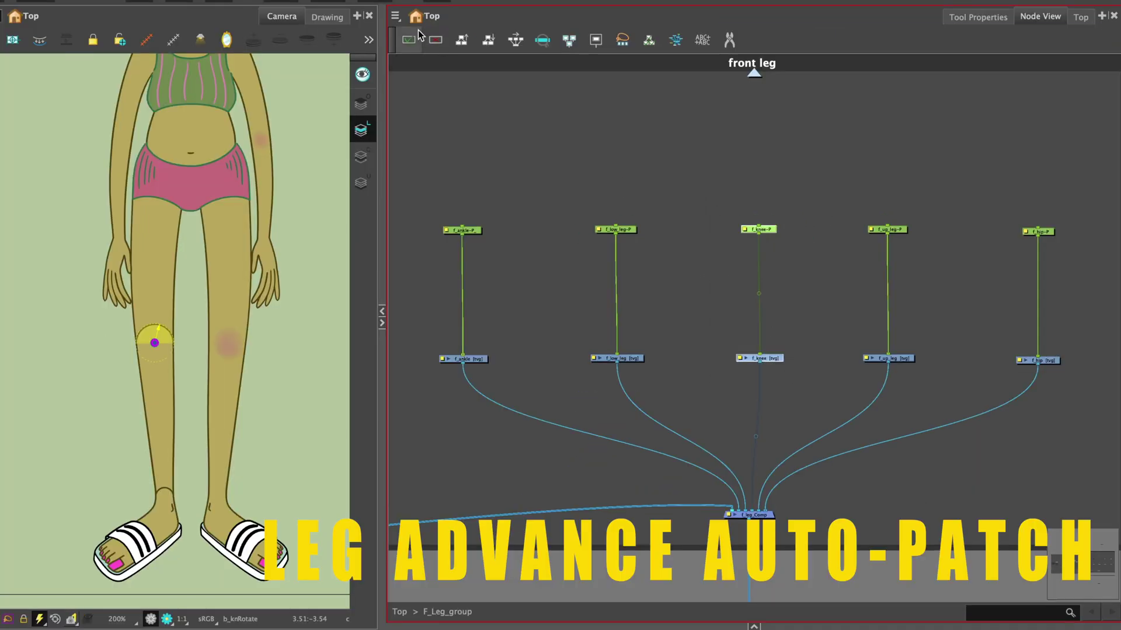
left_click(395, 16)
mouse_move(428, 82)
left_click(510, 188)
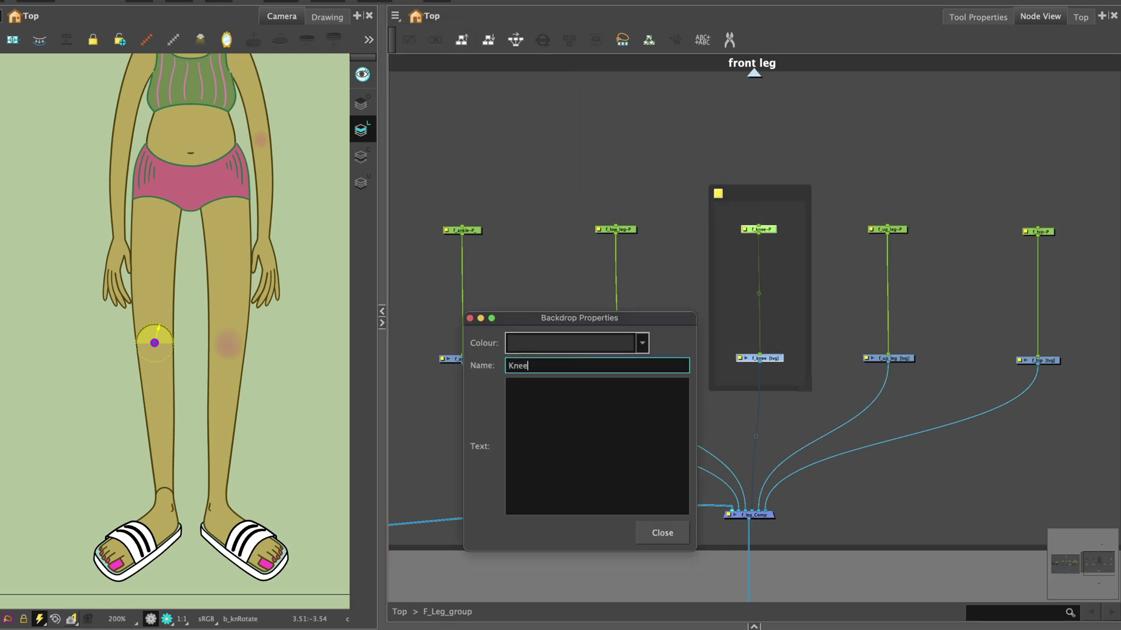
left_click(663, 532)
Add a Line-Art node below the f_knee drawing inside the Knee backdrop
scroll(777, 177, "up", 3)
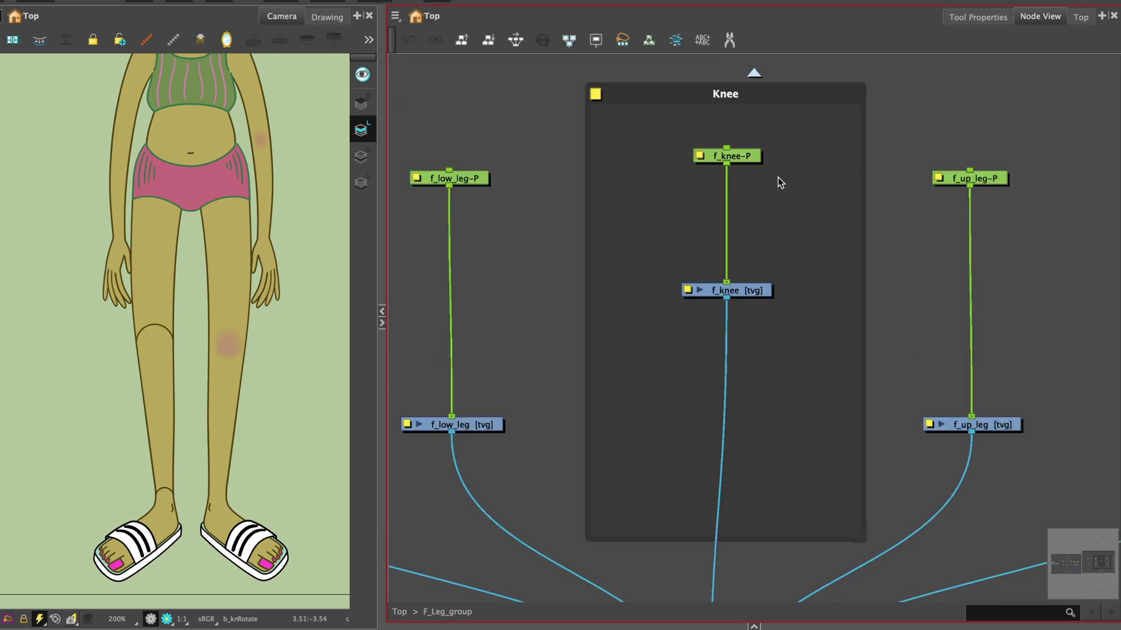
key("Tab")
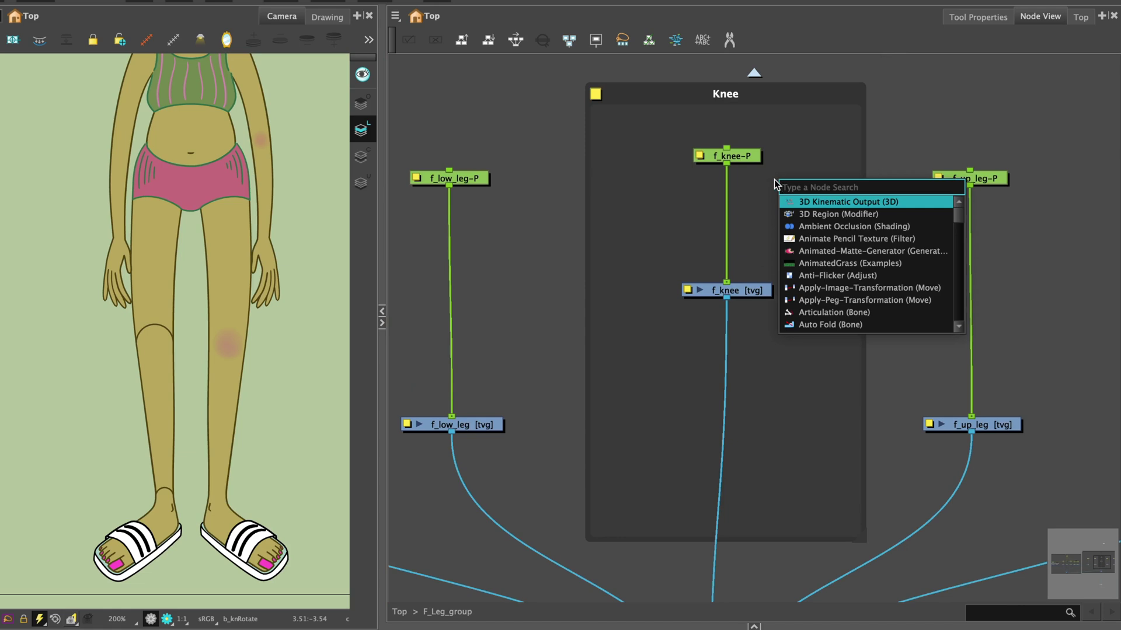
type("li")
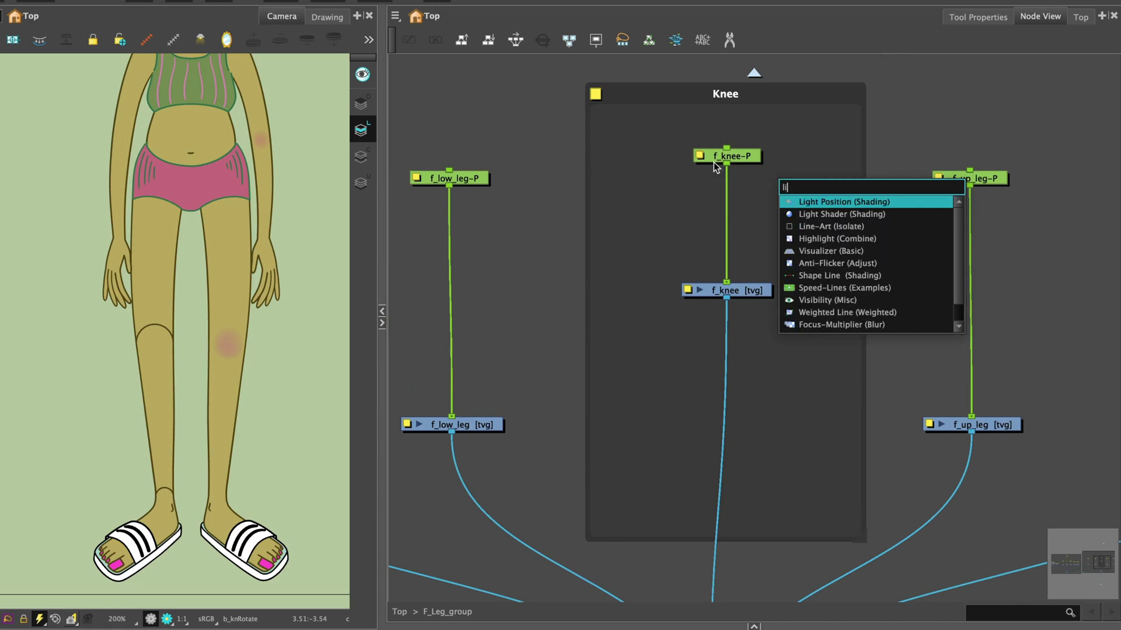
left_click(828, 226)
Add a Colour-Art node beside Line-Art in the Knee backdrop and join both into a new Composite
key("Tab")
type("col")
left_click(831, 307)
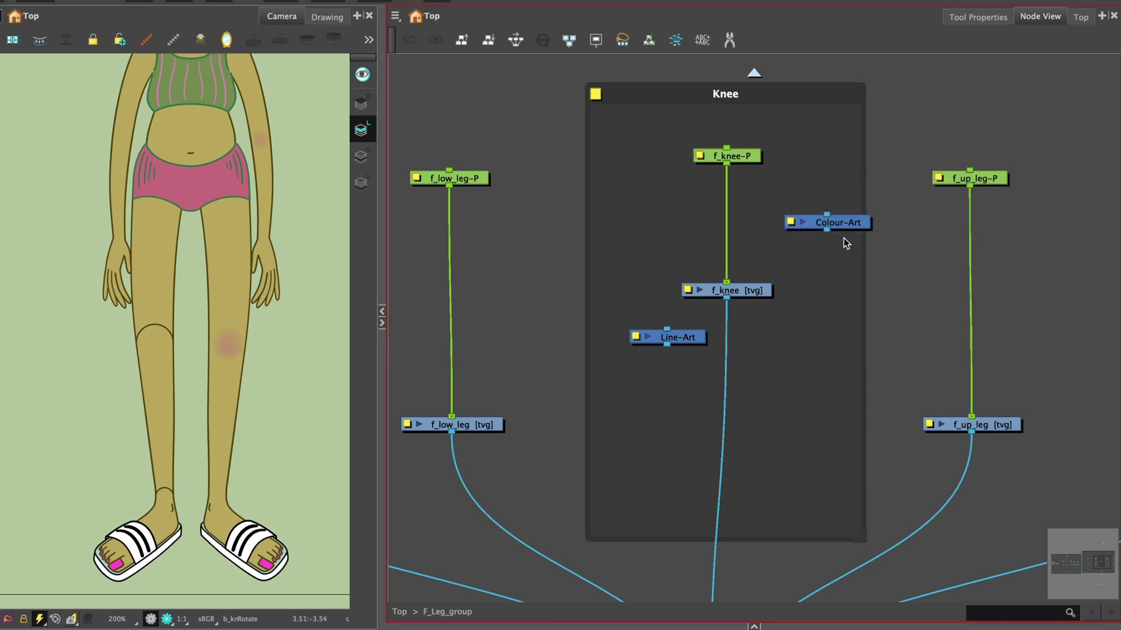
left_click_drag(850, 243, 843, 365)
key("ctrl+h")
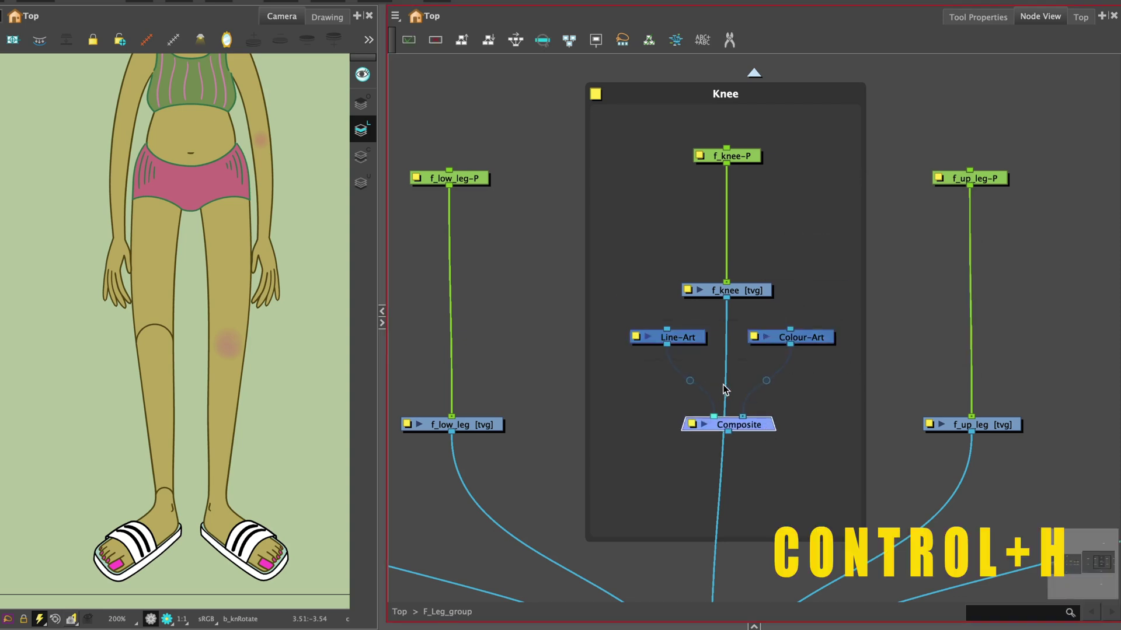
Connect f_knee to Line-Art and Colour-Art, link the knee Composite's output to f_leg_Comp, and lower the Composite within the Knee backdrop
scroll(788, 246, "down", 3)
left_click_drag(670, 222, 664, 224)
left_click_drag(723, 192, 787, 224)
scroll(764, 292, "down", 3)
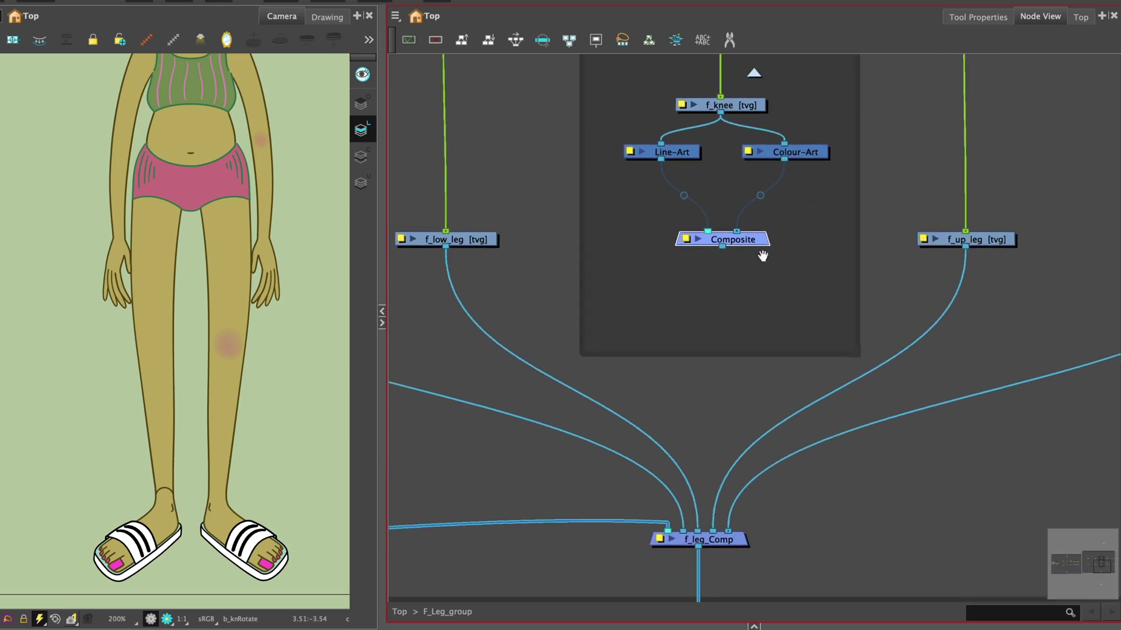
left_click_drag(722, 247, 705, 531)
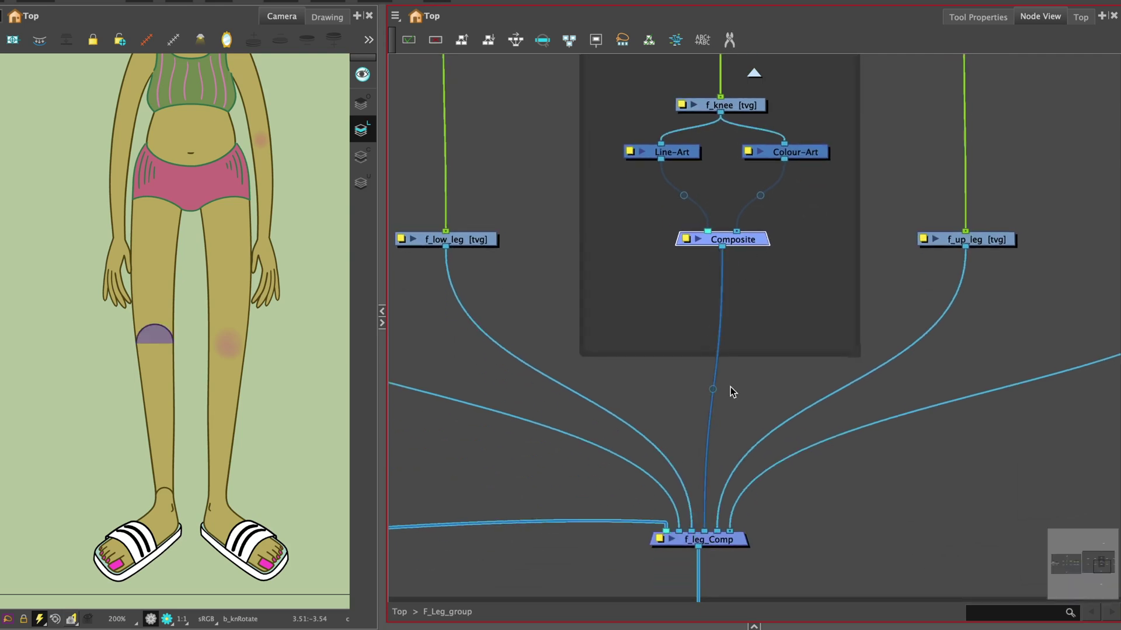
scroll(782, 269, "up", 3)
left_click_drag(764, 361, 771, 446)
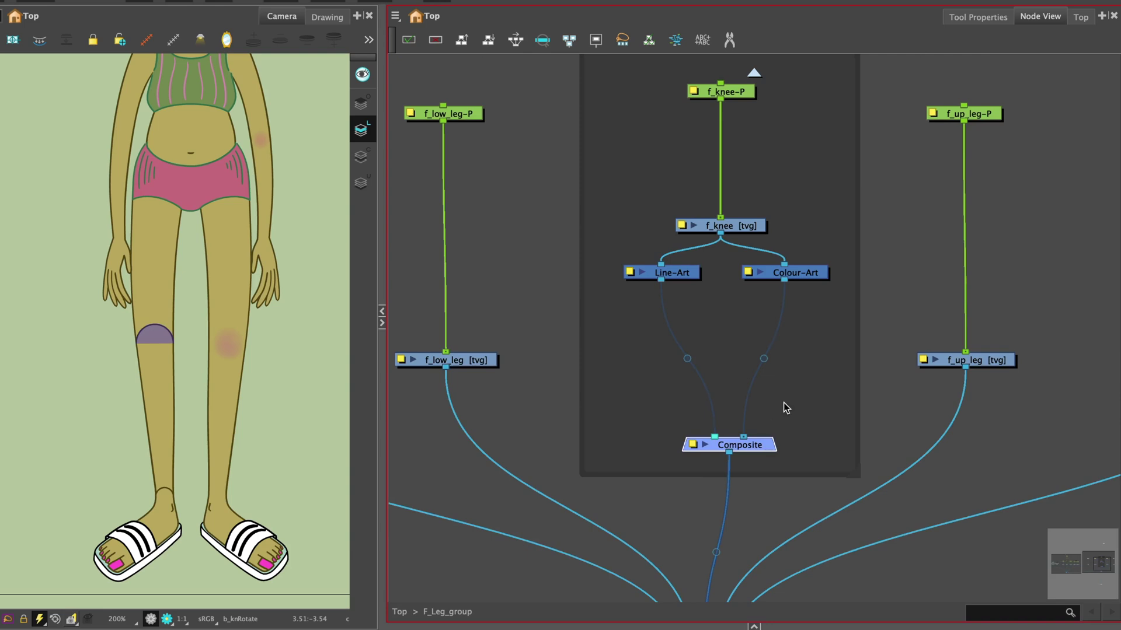
Insert a Cutter node between Line-Art and the Composite in the Knee backdrop
left_click(779, 361)
left_click(684, 279)
key("Tab")
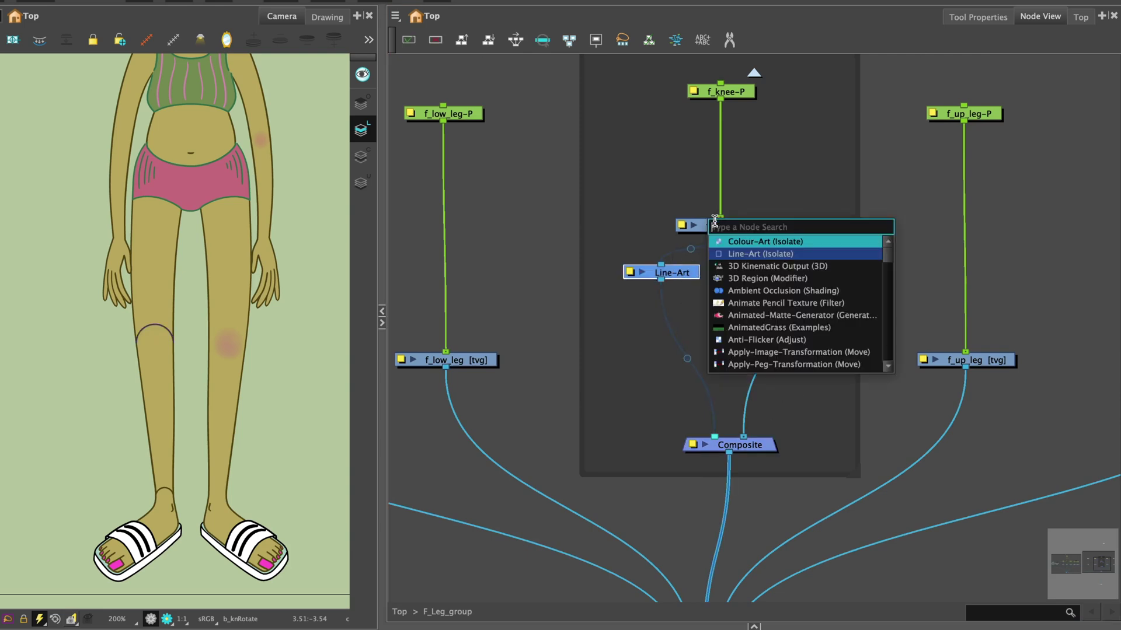
type("cu")
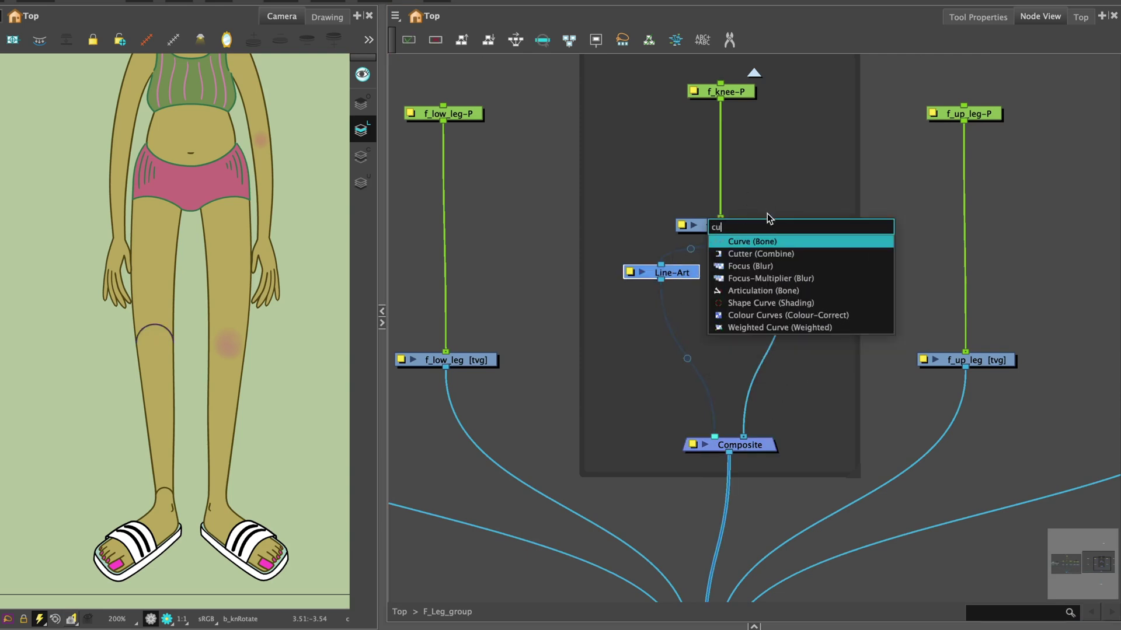
left_click(754, 254)
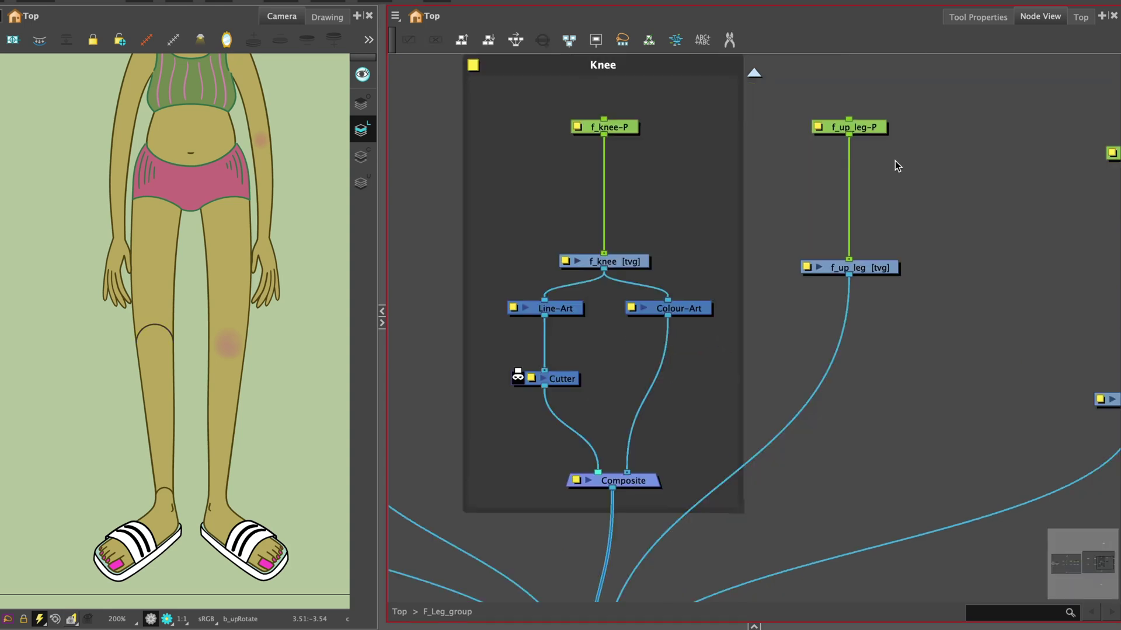
Add an Auto-Patch node fed by the f_up_leg drawing and connect its output to the Cutter's matte port
key("Tab")
type("auto")
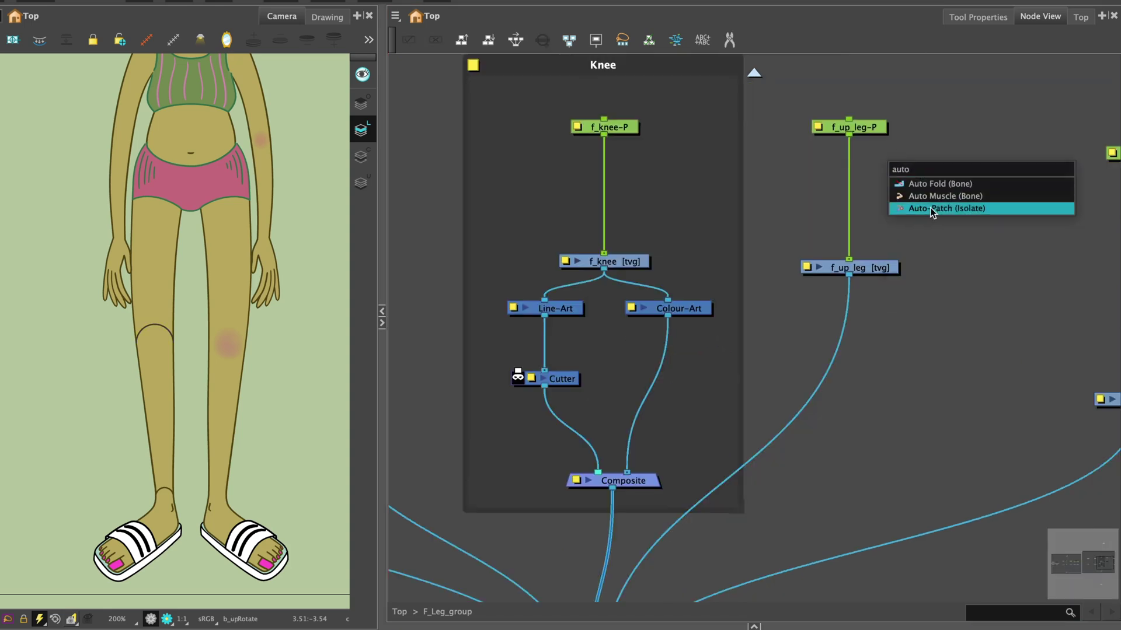
left_click(932, 208)
left_click(926, 322)
left_click_drag(852, 276, 905, 314)
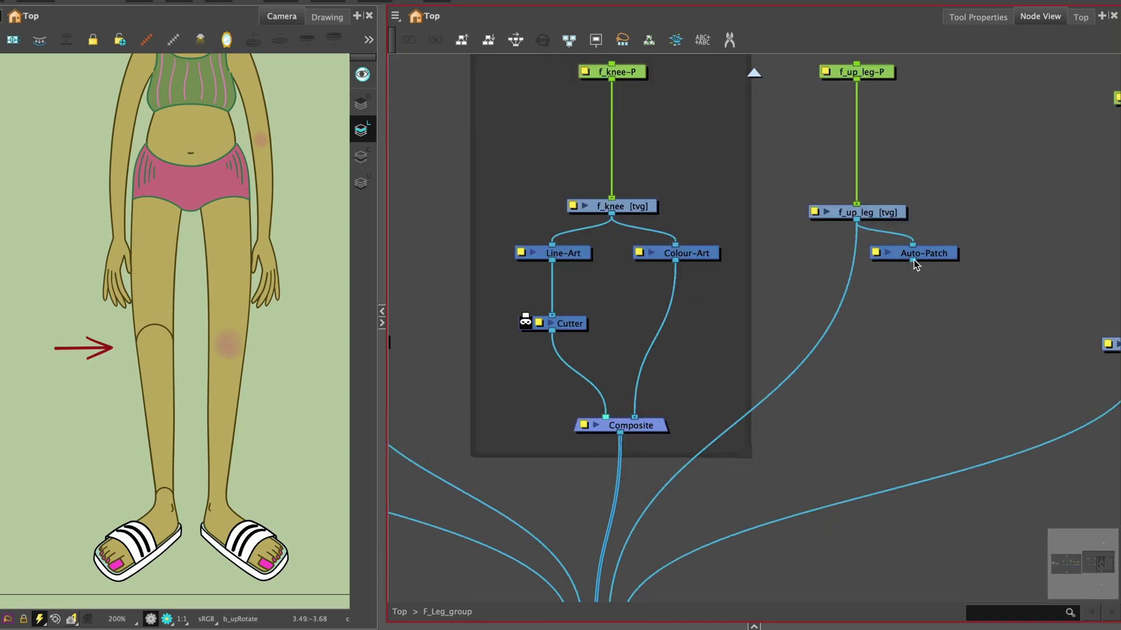
left_click_drag(912, 261, 525, 311)
Add a second Auto-Patch node below the f_low_leg drawing and connect it to that drawing
scroll(886, 268, "left", 3)
key("Tab")
left_click(526, 252)
left_click(509, 256)
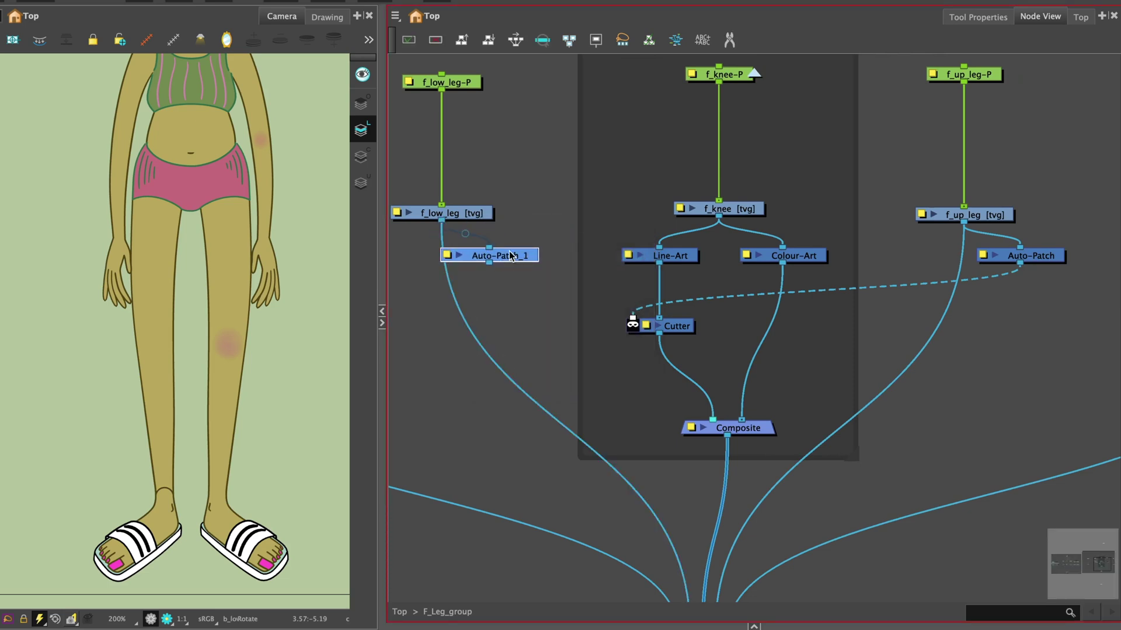
left_click(500, 306)
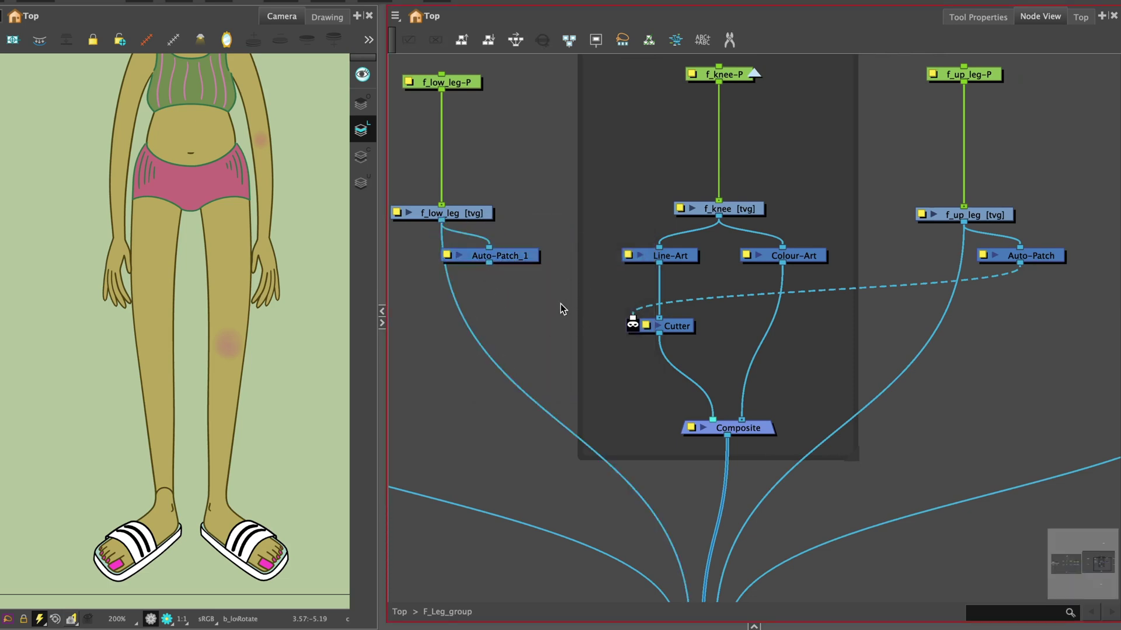
Add a Composite node between the lower-leg Auto-Patch and the knee Cutter, and set its mode to As Bitmap
key("ctrl+v")
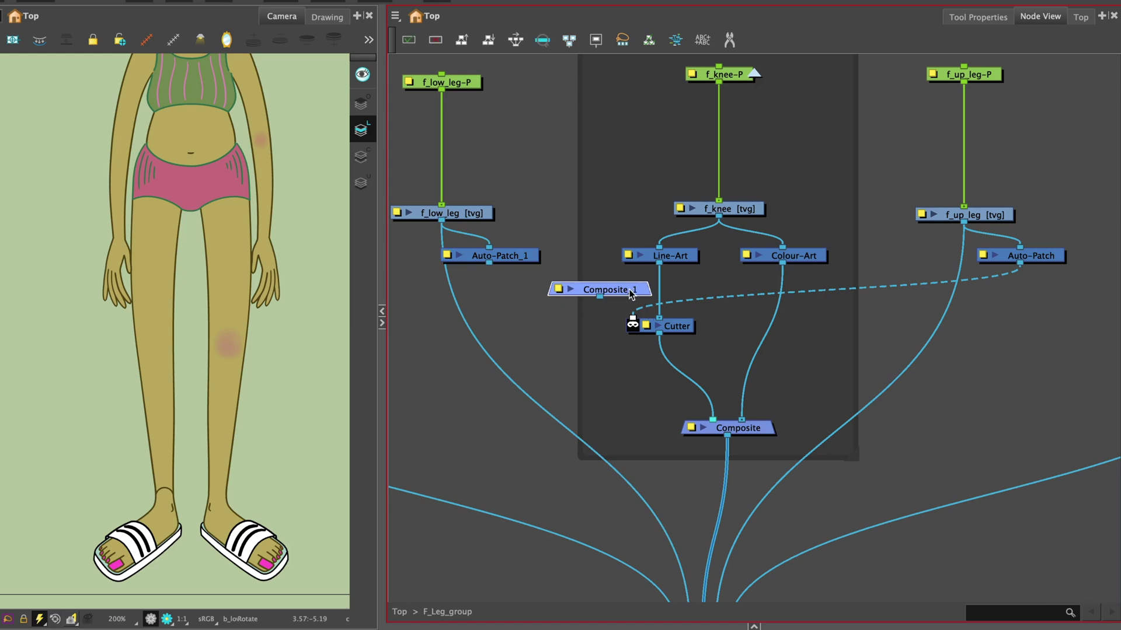
left_click(531, 300)
left_click(543, 298)
left_click(950, 167)
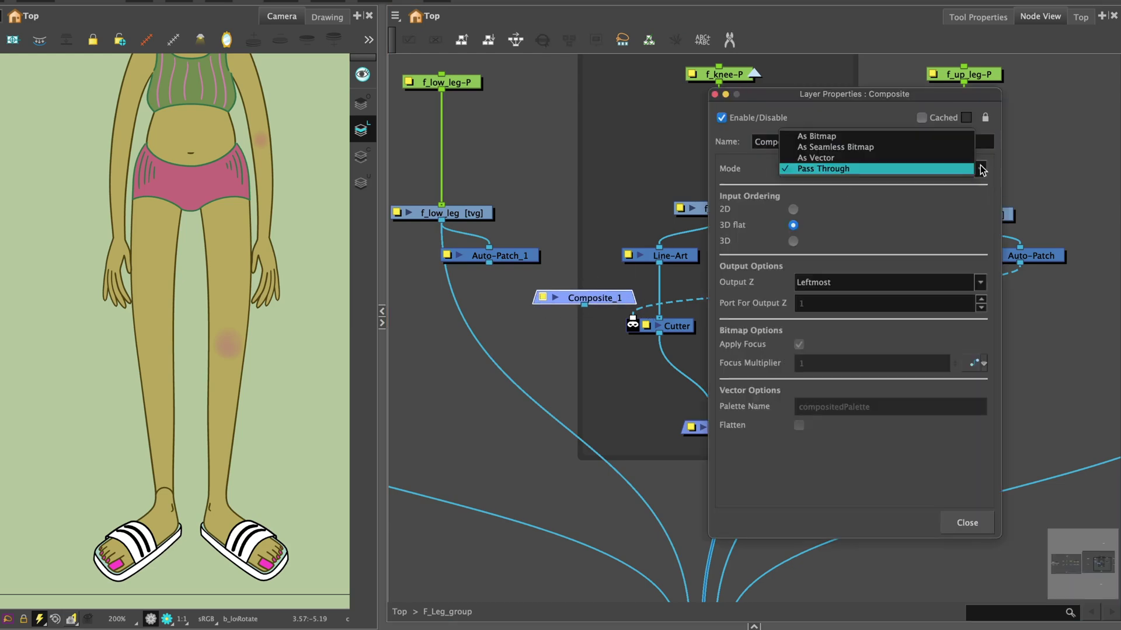
left_click(943, 136)
left_click(967, 523)
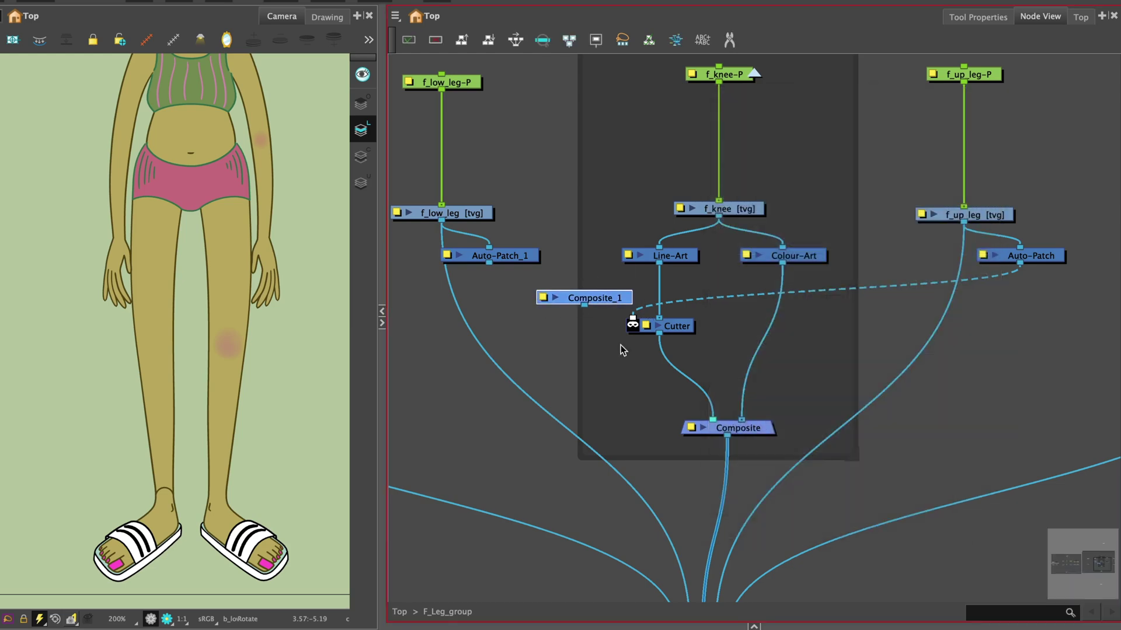
Route both Auto-Patches through Composite_1 into the Cutter's matte, and group the knee patch nodes as Ap_system_group
left_click_drag(488, 262, 554, 290)
left_click_drag(1019, 263, 633, 320)
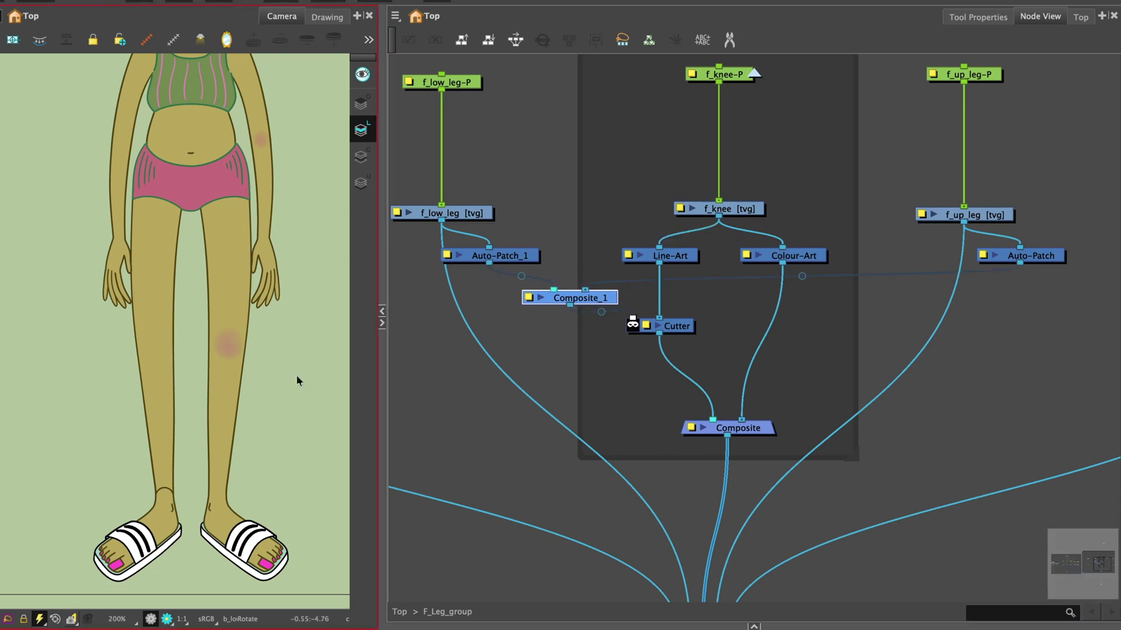
scroll(782, 362, "down", 2)
key("ctrl+g")
Place a copy of the knee's Ap_system_group below f_ankle, wired between the f_ankle drawing and f_leg_Comp
left_click_drag(754, 334, 423, 316)
left_click_drag(423, 317, 432, 199)
left_click_drag(775, 320, 628, 255)
left_click_drag(590, 299, 591, 305)
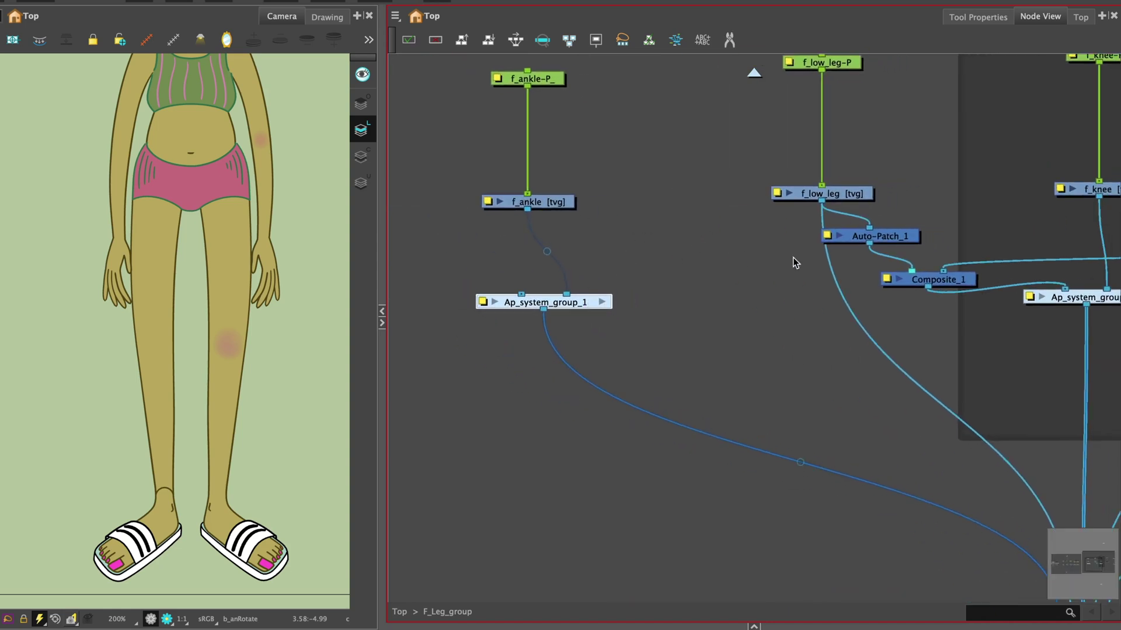
Add a Composite node beside the ankle patch group and set its mode to As Bitmap
left_click_drag(602, 229, 420, 252)
key("ctrl+shift+c")
double_click(455, 254)
left_click(885, 169)
left_click(823, 141)
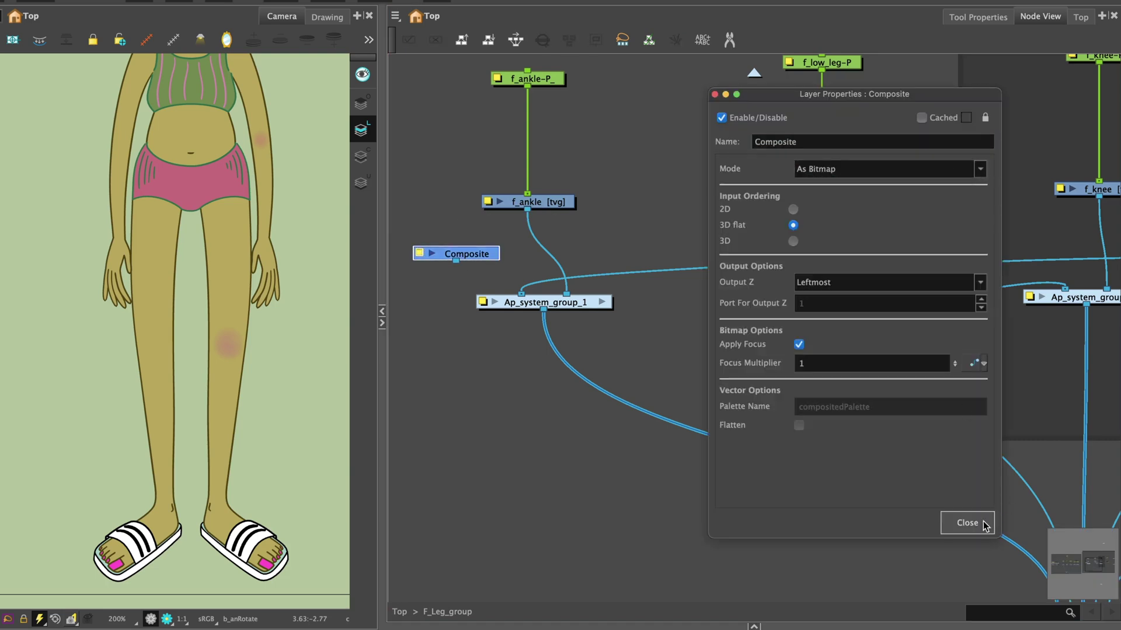
left_click(967, 523)
Feed the ankle Composite from the lower-leg Auto-Patch and a new Auto-Patch on the shoe composite, and output it to the ankle's patch group
left_click_drag(869, 244, 498, 241)
scroll(482, 206, "down", 6)
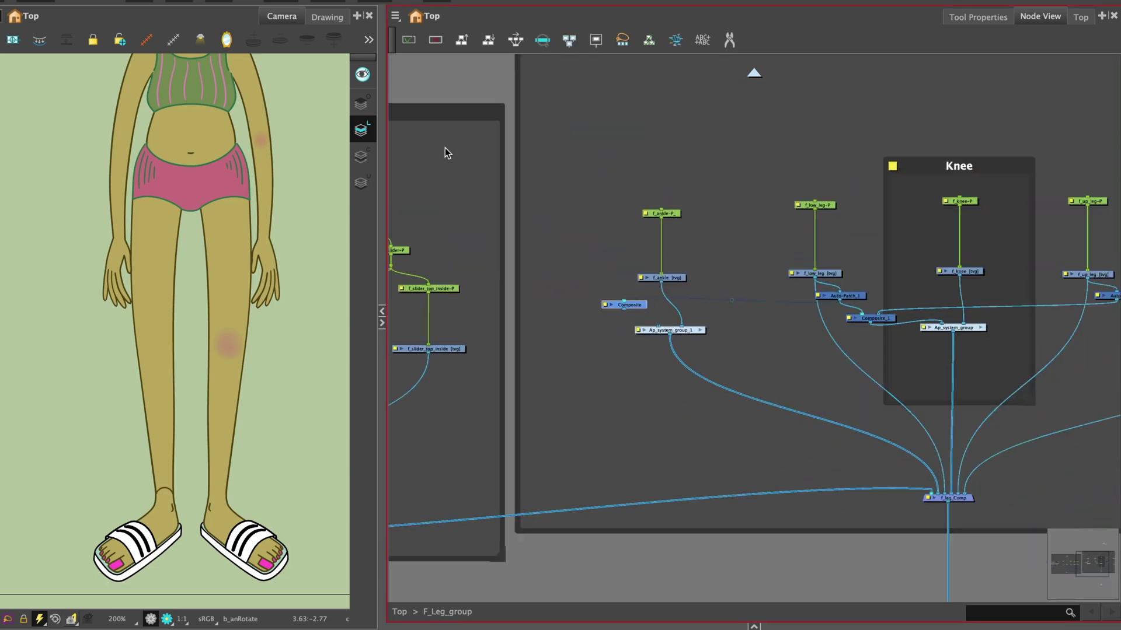
scroll(536, 296, "up", 3)
left_click_drag(536, 295, 791, 283)
scroll(565, 305, "up", 4)
key("ctrl+v")
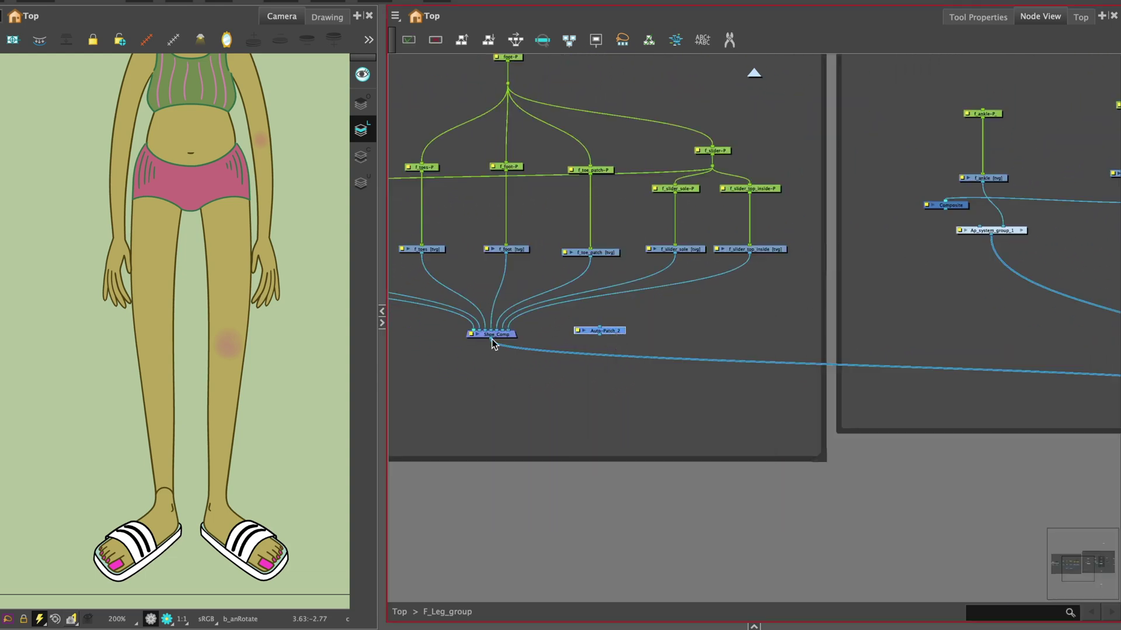
left_click_drag(593, 333, 899, 227)
left_click_drag(876, 268, 513, 323)
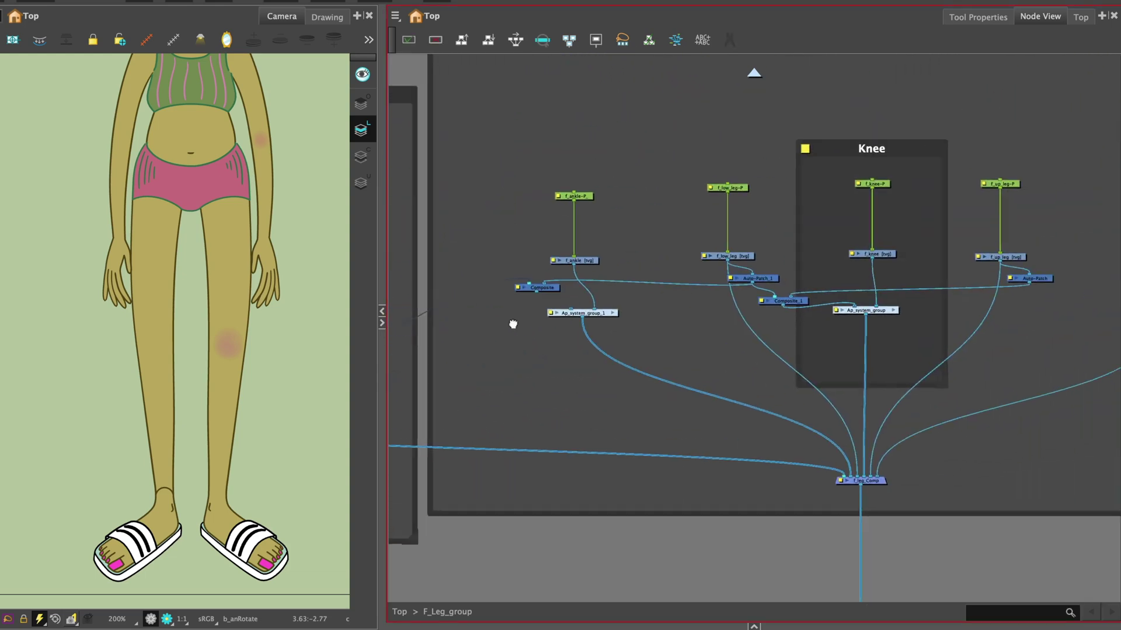
scroll(513, 323, "up", 4)
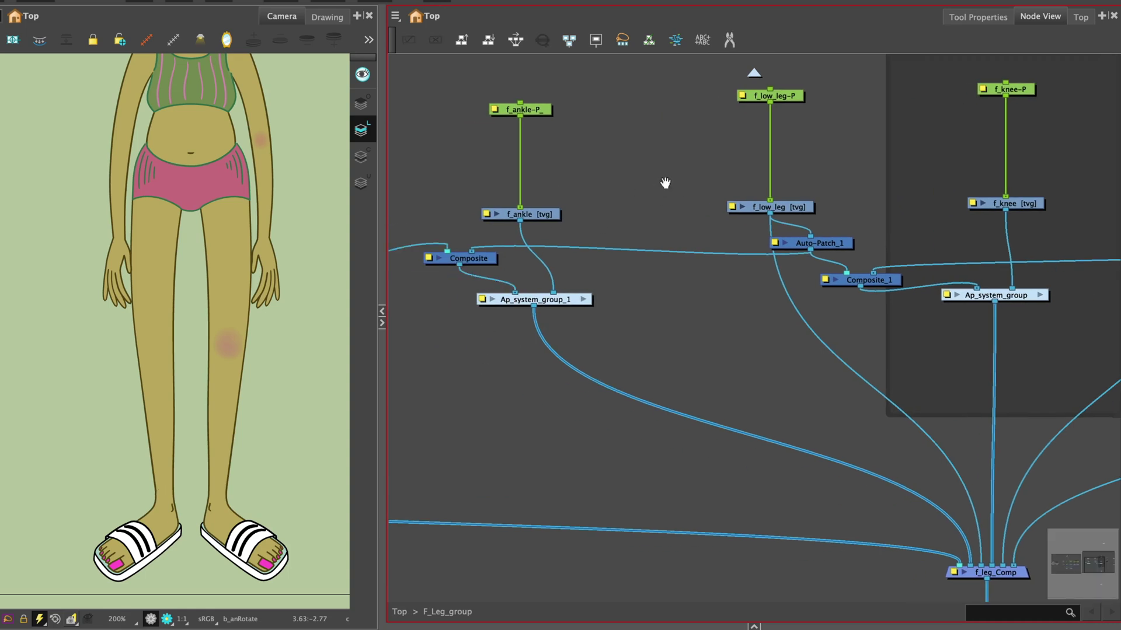
Paste a copy of the Ap_system_group between f_hip and f_leg_Comp, and connect the f_up_leg Auto-Patch to its matte input
scroll(838, 185, "down", 3)
scroll(796, 248, "right", 5)
scroll(573, 243, "up", 3)
left_click(573, 243)
key("ctrl+c")
key("ctrl+v")
left_click_drag(648, 250, 863, 257)
left_click_drag(943, 259, 958, 161)
left_click_drag(926, 214, 927, 222)
left_click_drag(860, 313, 929, 277)
left_click_drag(747, 255, 880, 268)
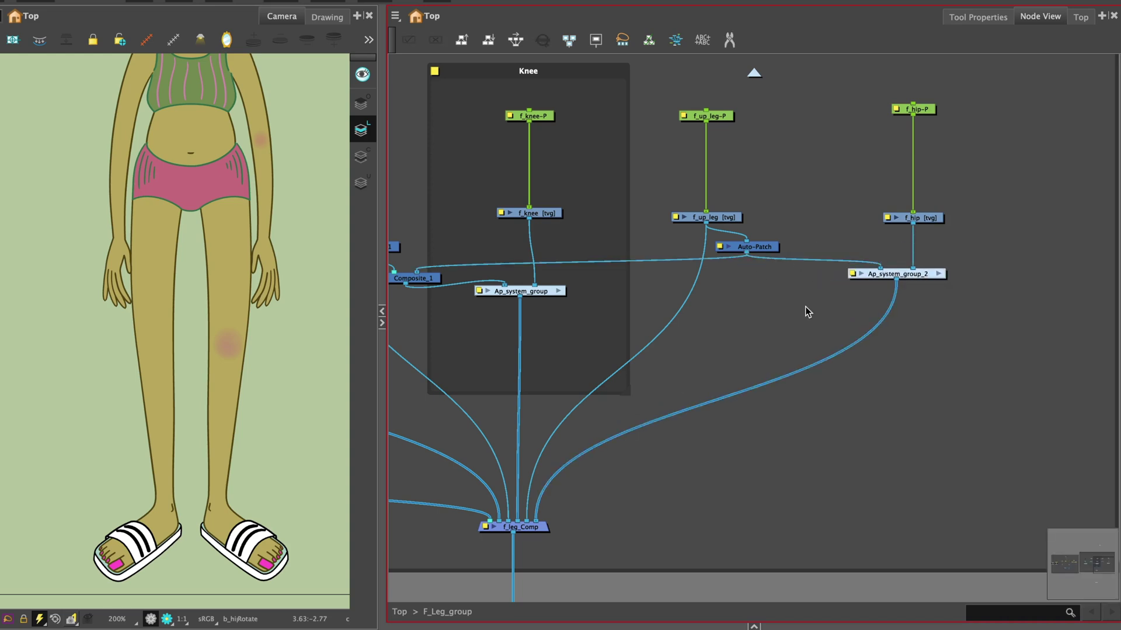
Create a backdrop around the ankle nodes and their patch group and name it ankle
scroll(797, 186, "down", 3)
scroll(948, 212, "left", 5)
scroll(877, 263, "up", 2)
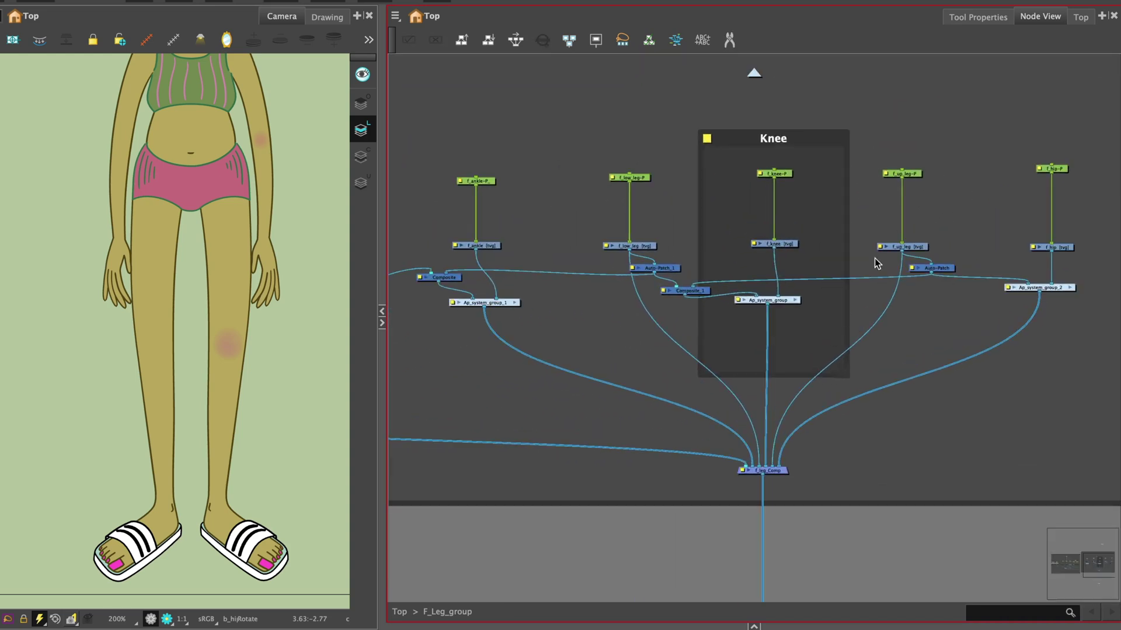
key("ctrl+b")
double_click(468, 145)
type("ankle")
key("Return")
Create a backdrop around the hip nodes and their patch group and name it hip
scroll(973, 103, "right", 3)
key("ctrl+b")
double_click(960, 139)
type("hip")
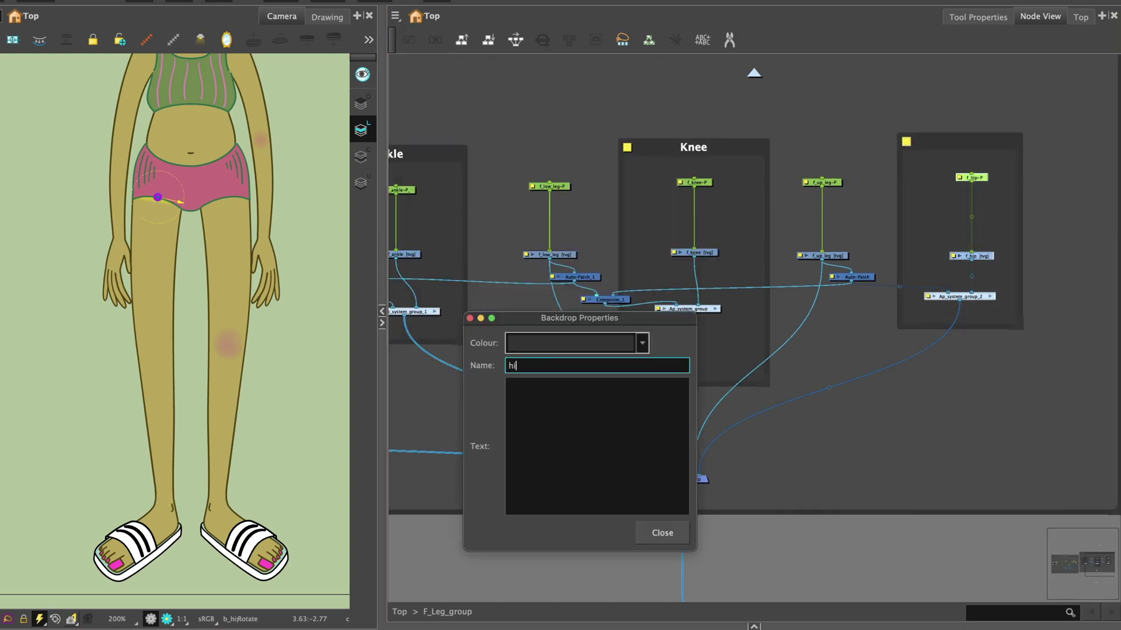
key("Return")
Add a parent peg above f_ankle-P_ and place it well above the ankle backdrop
scroll(813, 241, "down", 2)
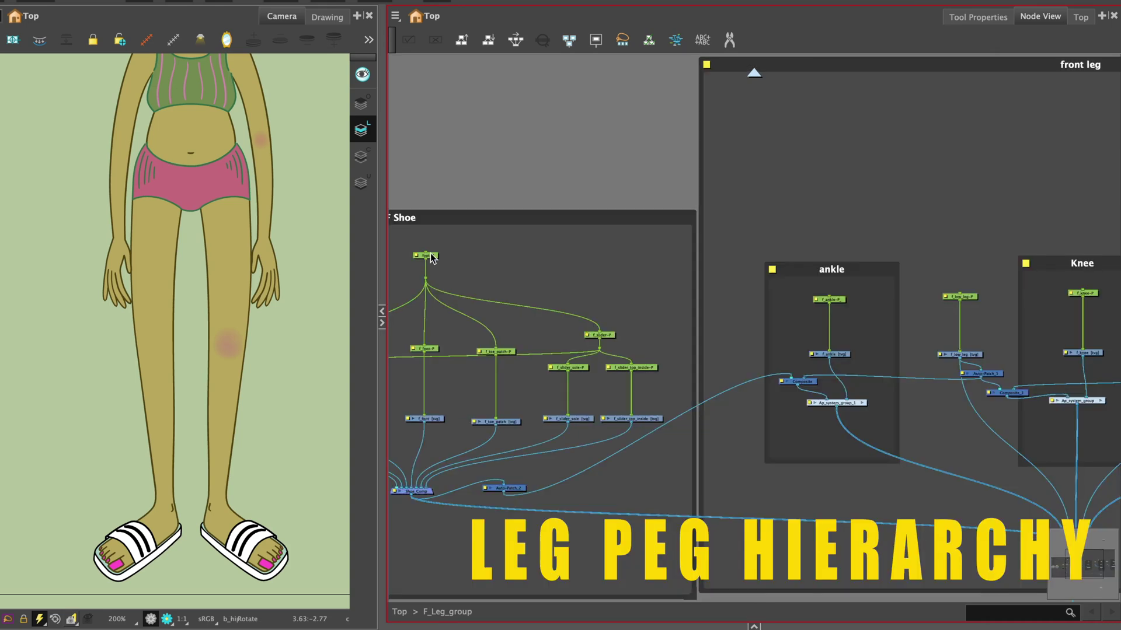
left_click(838, 302)
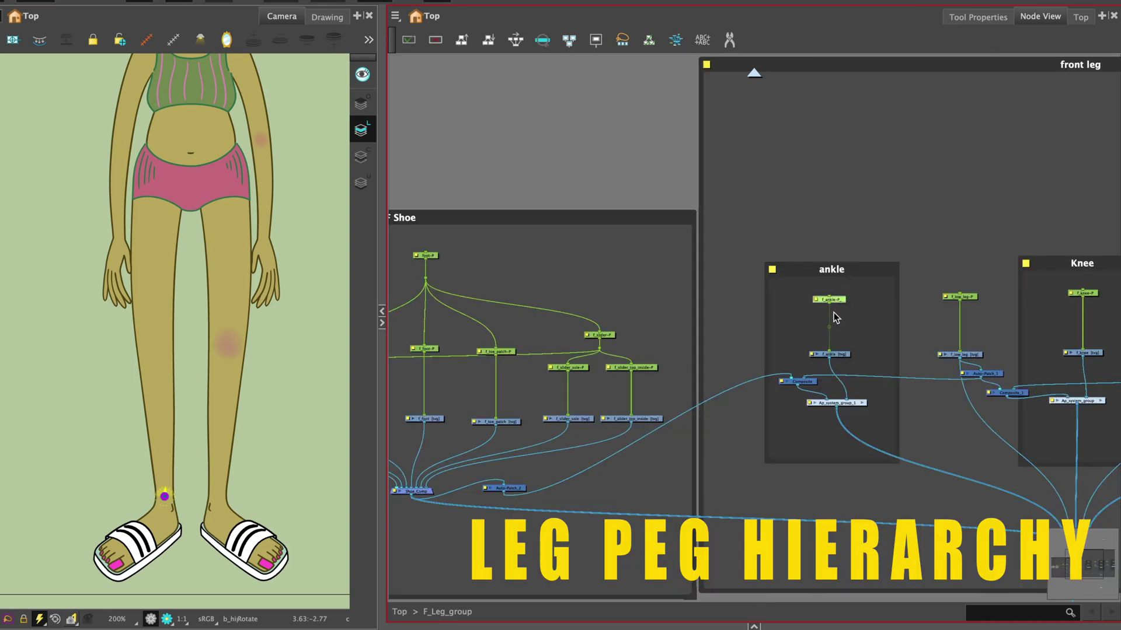
key("ctrl+p")
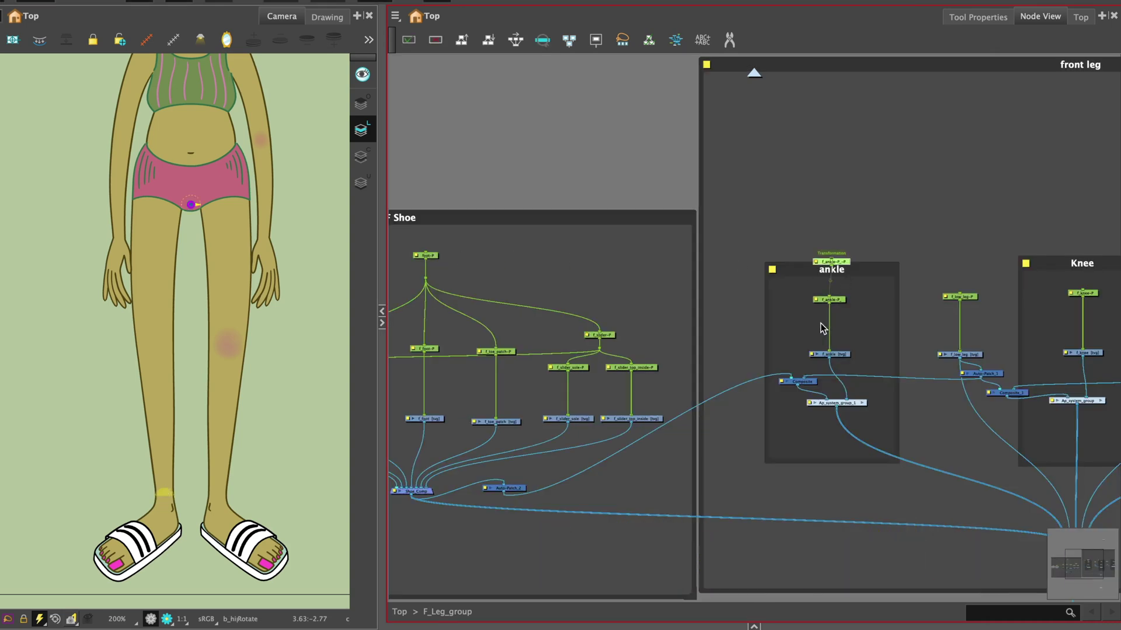
left_click_drag(844, 263, 837, 220)
left_click_drag(831, 169, 842, 157)
left_click(830, 232)
key("2")
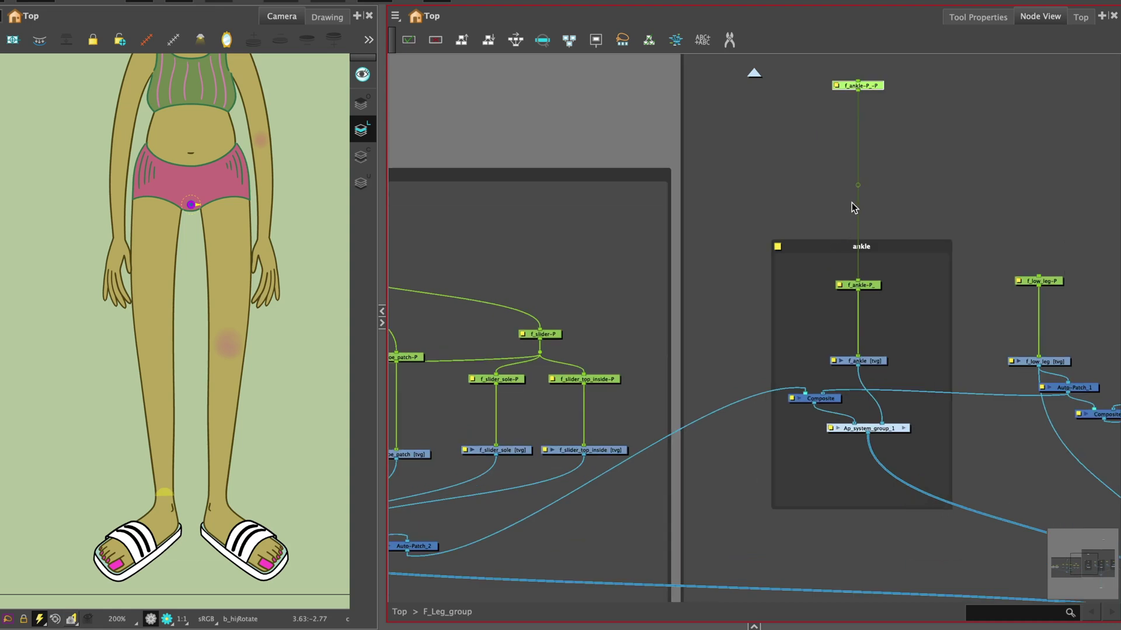
Add a waypoint below the ankle's parent peg, connect it to the shoe's top peg, and rename the parent peg f_Shoe-P
left_click(859, 185, "ctrl")
left_click_drag(801, 183, 897, 178)
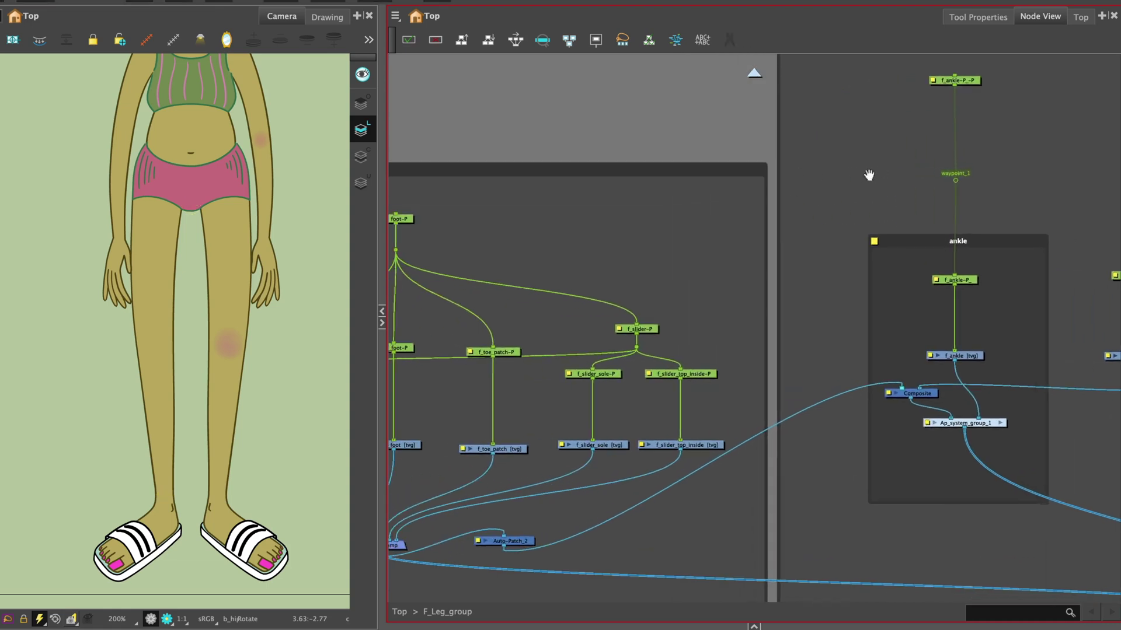
left_click(842, 159)
double_click(955, 80)
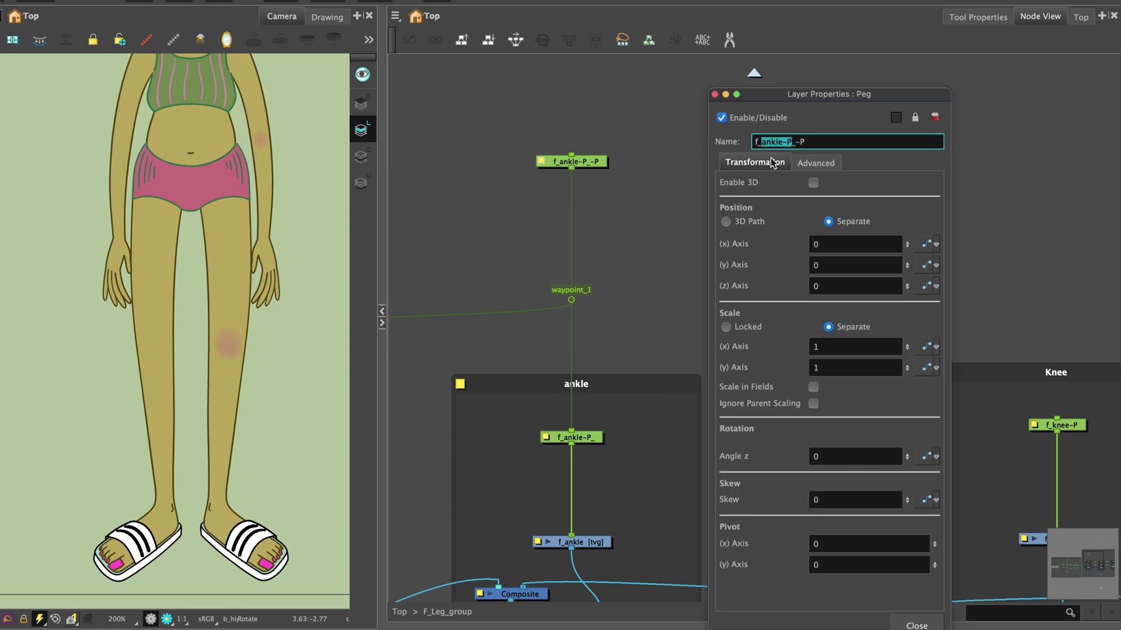
key("Return")
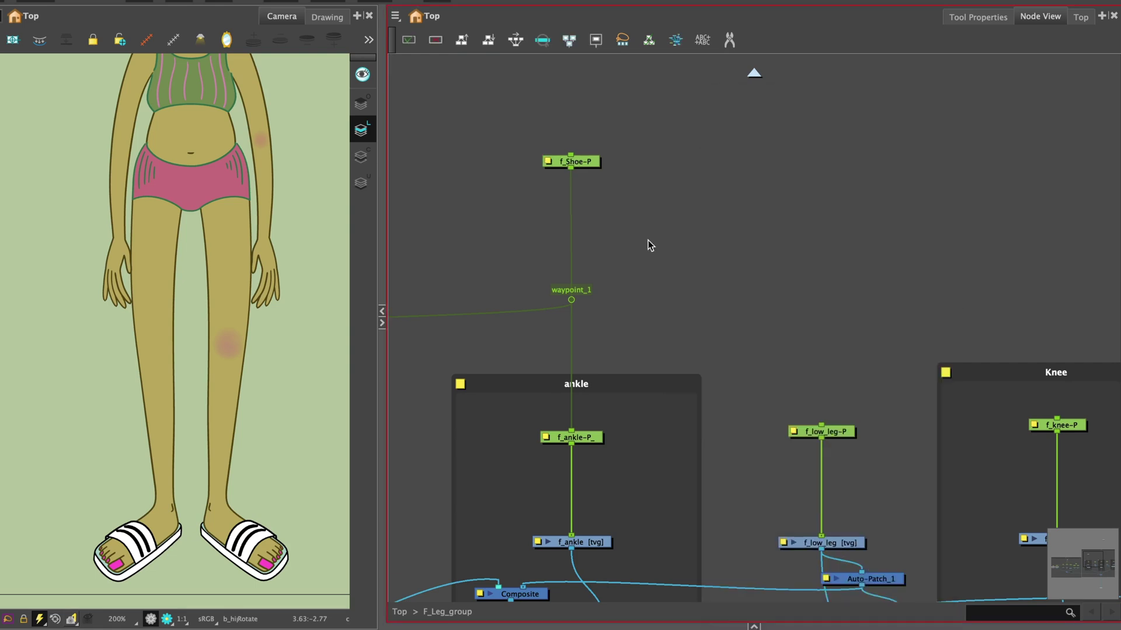
Copy the pivot values 0.609111 W and 8.97978 S from f_ankle-P_ into the f_Shoe-P peg
double_click(543, 438)
double_click(571, 162)
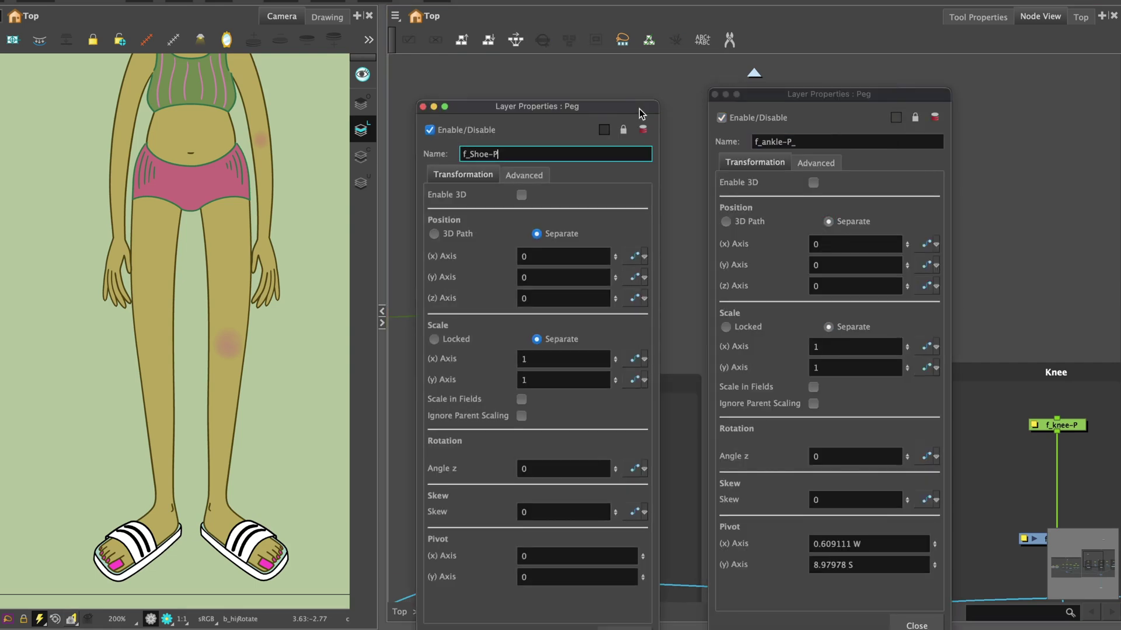
double_click(828, 543)
left_click(560, 548)
key("ctrl+v")
double_click(829, 565)
key("ctrl+c")
left_click(560, 569)
key("ctrl+v")
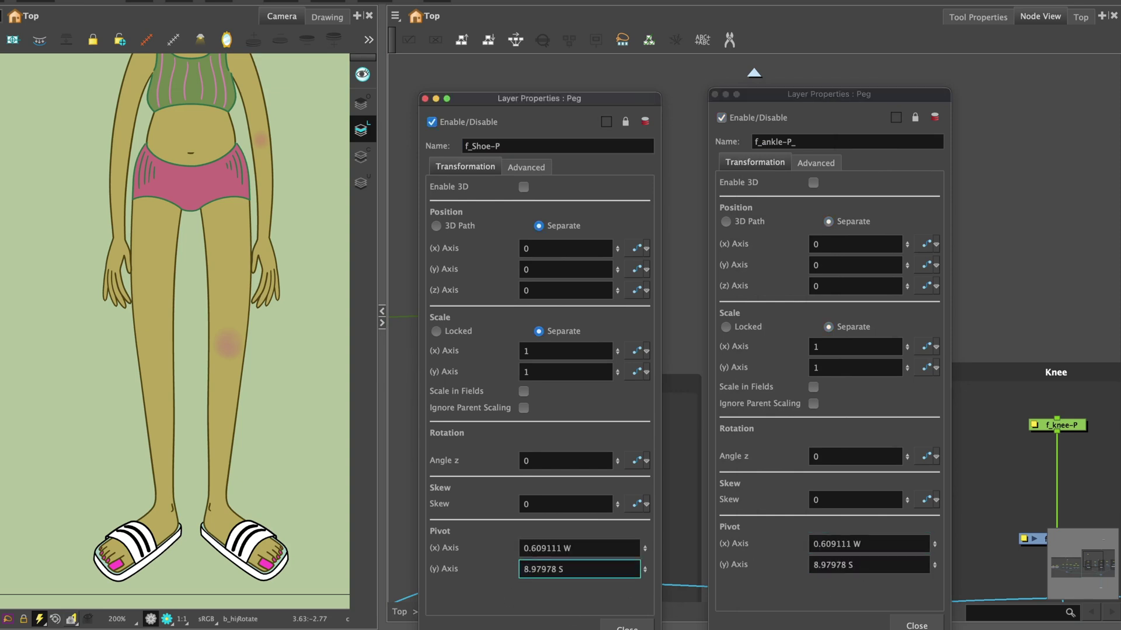
key("Return")
key("shift+t")
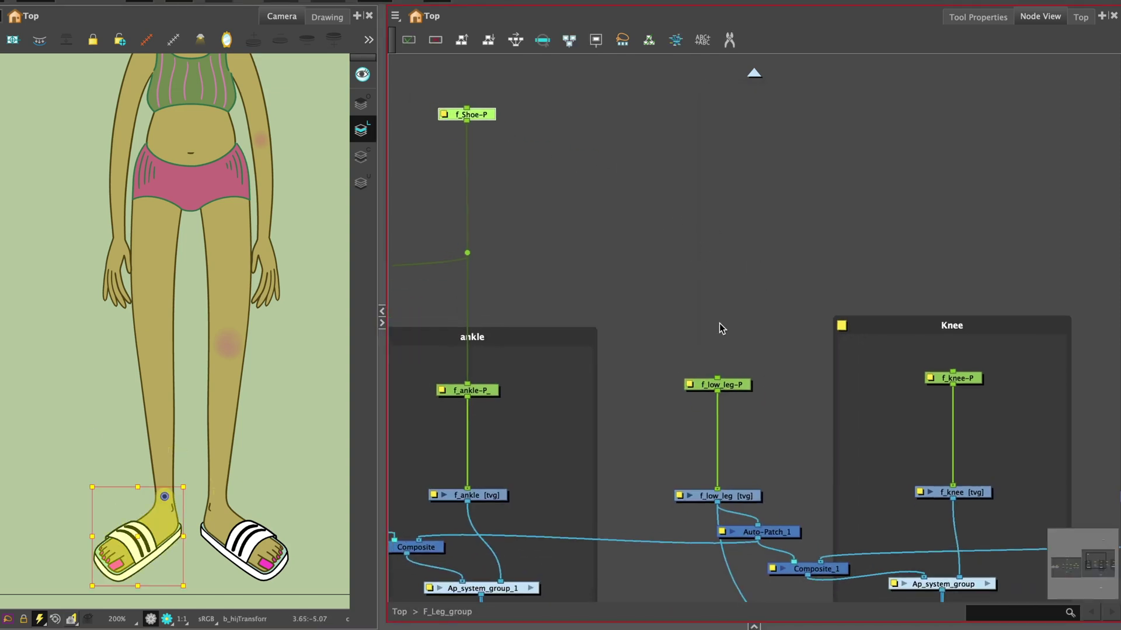
Add a shared parent peg above f_low_leg-P and f_knee-P, joined to both through a waypoint
left_click(716, 380)
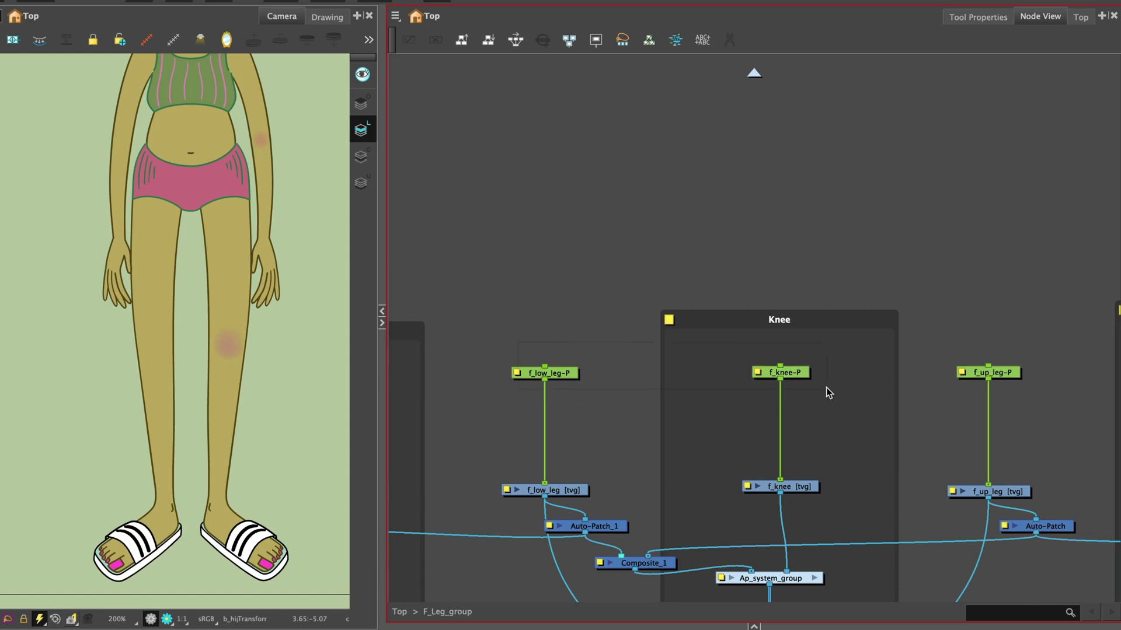
key("ctrl+p")
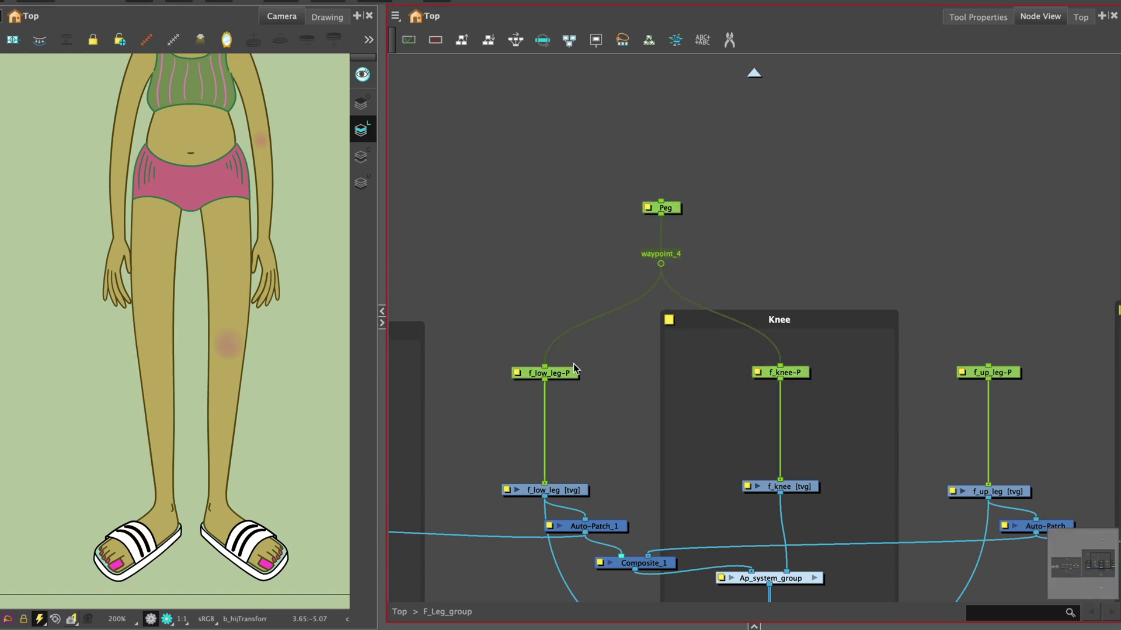
Rename the shared lower-leg and knee peg f_Lo_leg-P and copy f_knee-P's pivot, 0.839069 W and 4.25059 S, into it
double_click(665, 208)
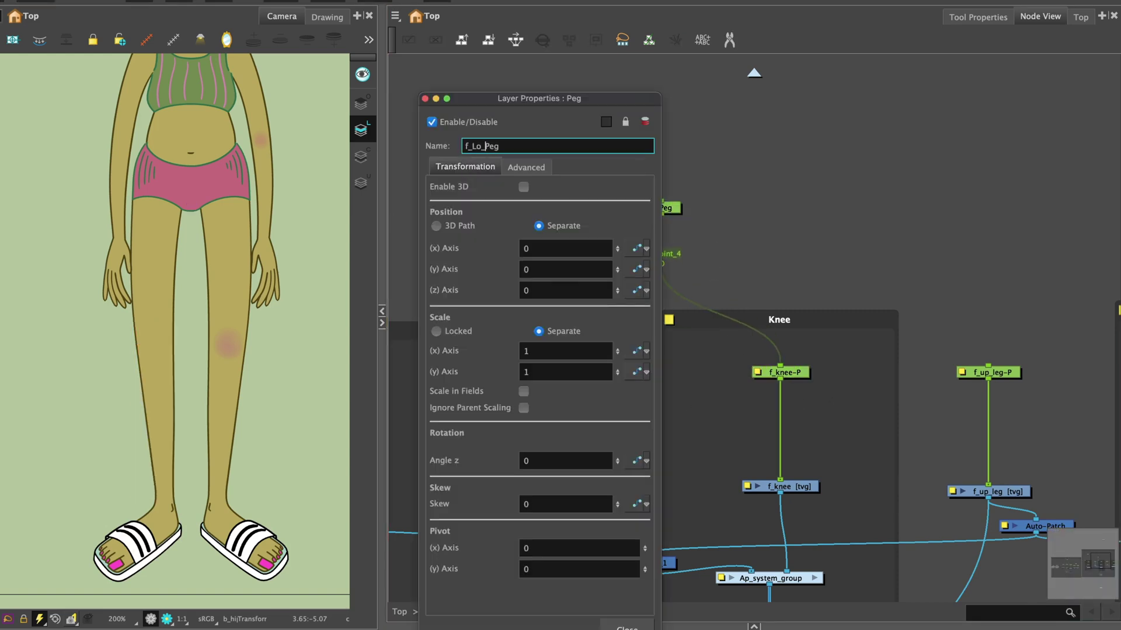
key("Return")
double_click(759, 374)
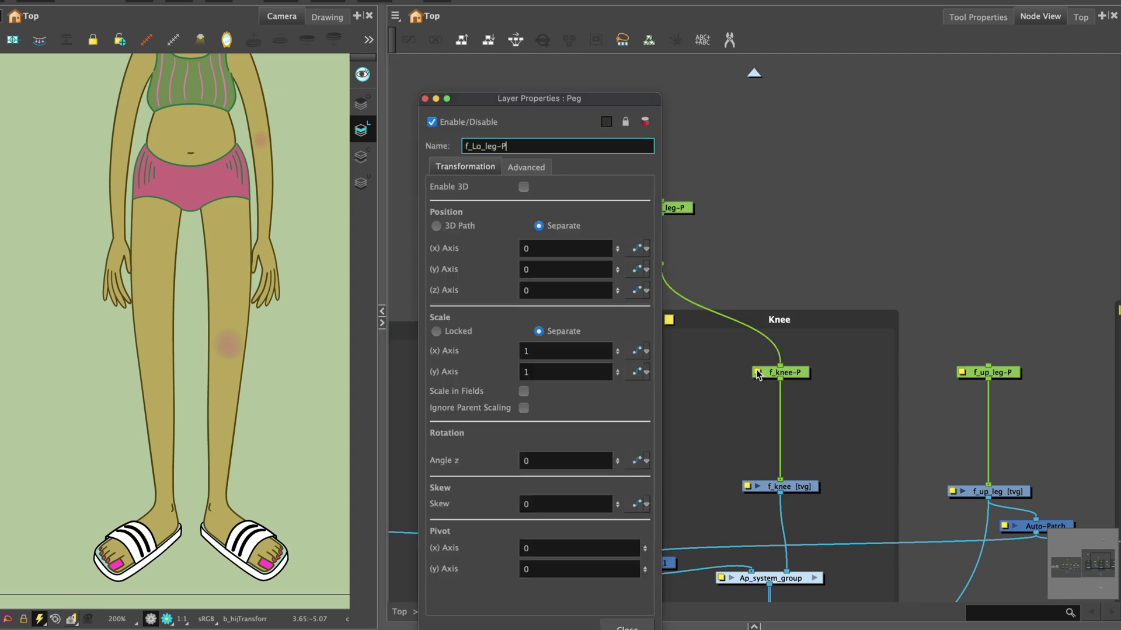
left_click(773, 551)
left_click_drag(773, 551, 578, 548)
left_click(776, 570)
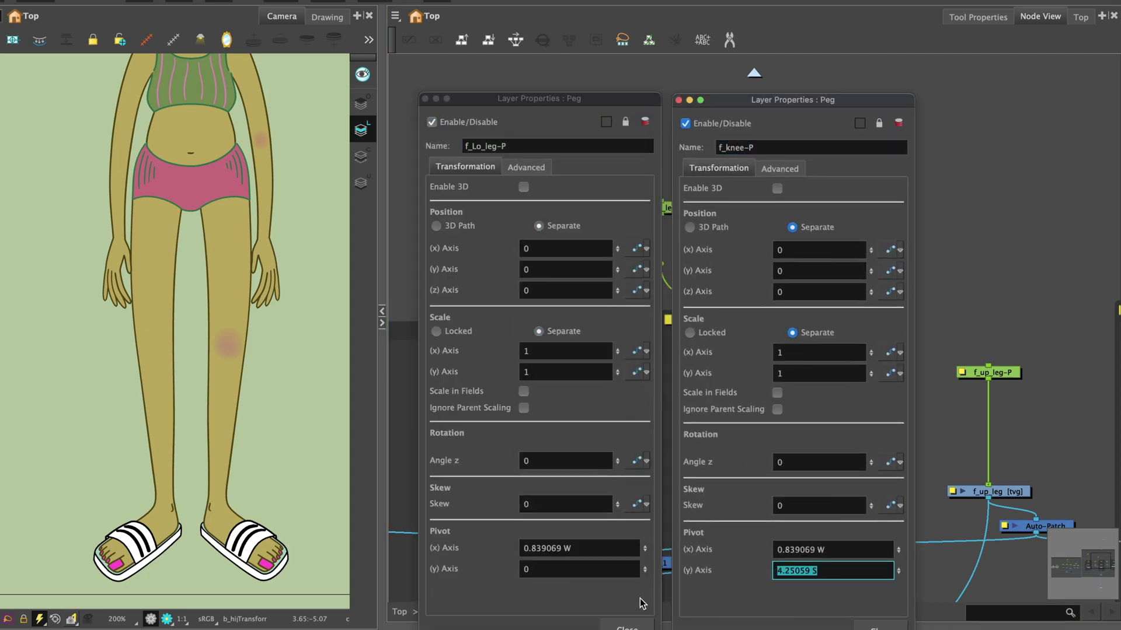
left_click(630, 626)
key("Escape")
Add a shared parent peg above f_up_leg-P and f_hip-P, joined to both through a waypoint
left_click(661, 208)
left_click(655, 252)
scroll(930, 225, "right", 5)
left_click_drag(638, 318, 950, 367)
key("ctrl+p")
left_click_drag(780, 273, 780, 180)
left_click_drag(845, 308, 779, 232)
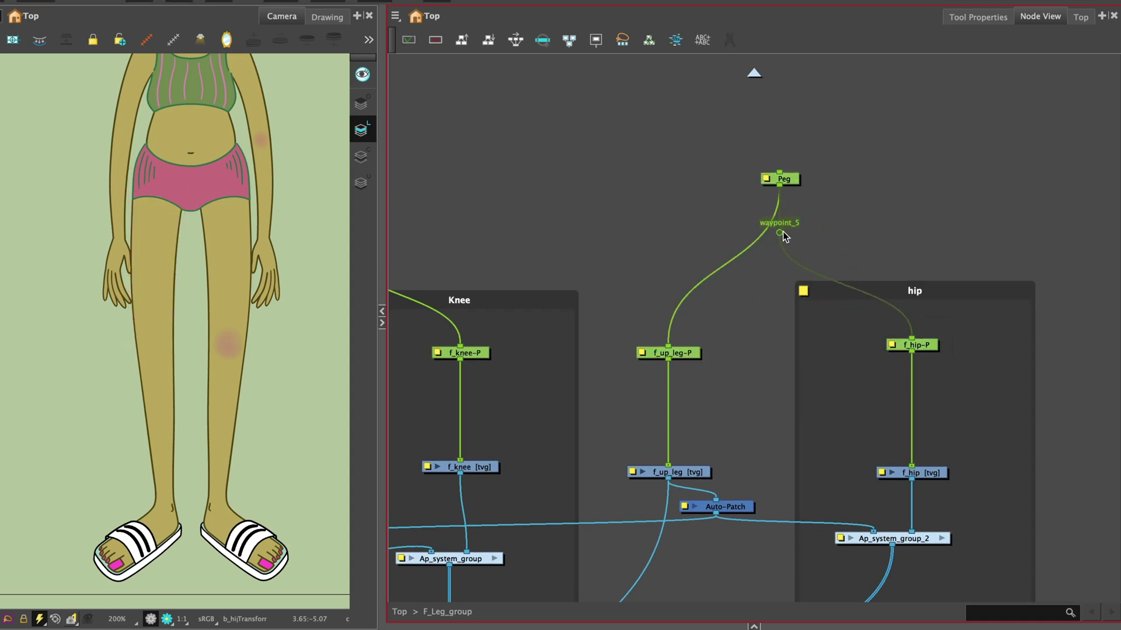
Rename the new parent peg above the upper leg and hip f-Up_leg-P
double_click(780, 180)
type("f-Up_leg-P")
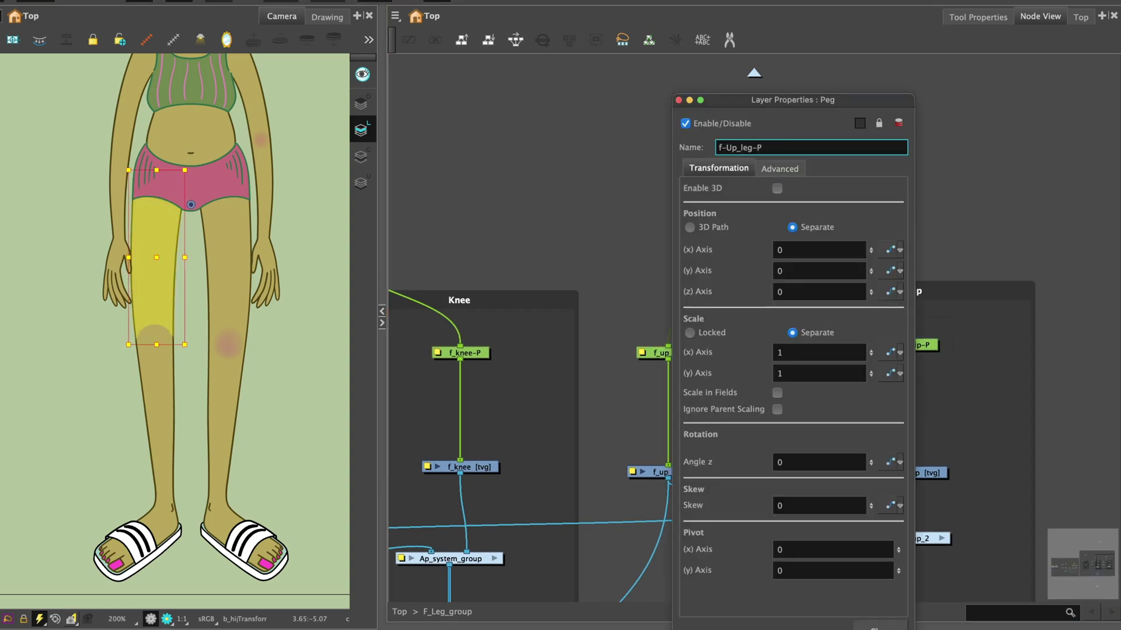
left_click_drag(792, 99, 603, 82)
Copy both pivot values from f_hip-P into the f-Up_leg-P peg
double_click(896, 348)
left_click(902, 522)
left_click(577, 533)
key("ctrl+v")
left_click(905, 543)
key("ctrl+c")
left_click(589, 553)
key("ctrl+v")
left_click(691, 614)
key("Escape")
Add a shared parent peg above f_Shoe-P and f_Lo_leg-P, joined to both through one waypoint
left_click(779, 166)
scroll(706, 254, "down", 3)
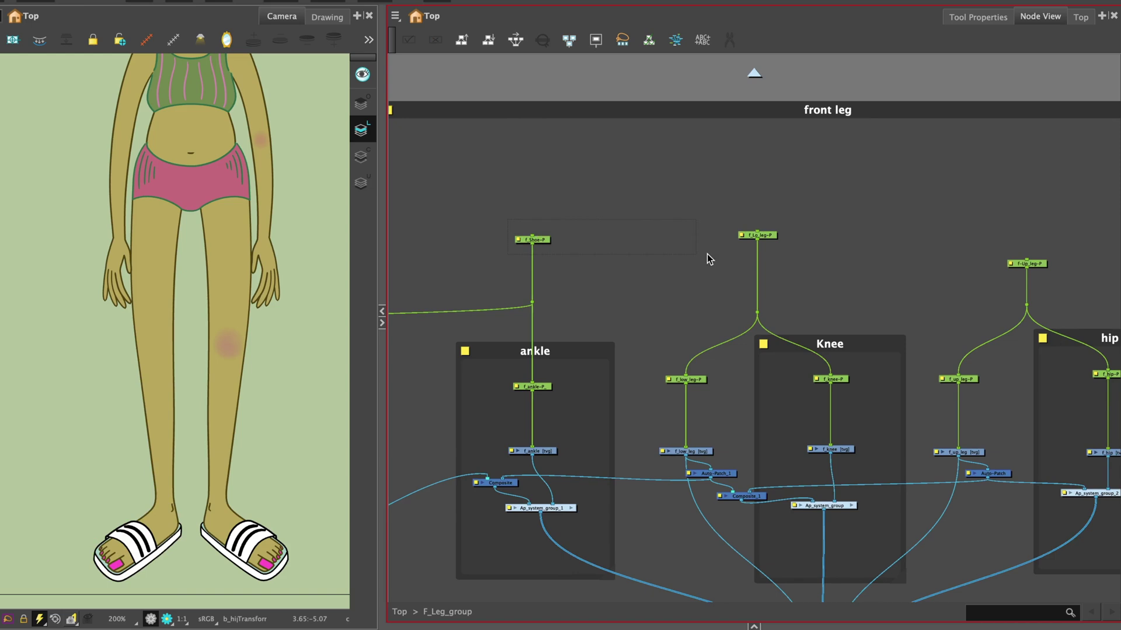
left_click(759, 236)
scroll(650, 197, "up", 2)
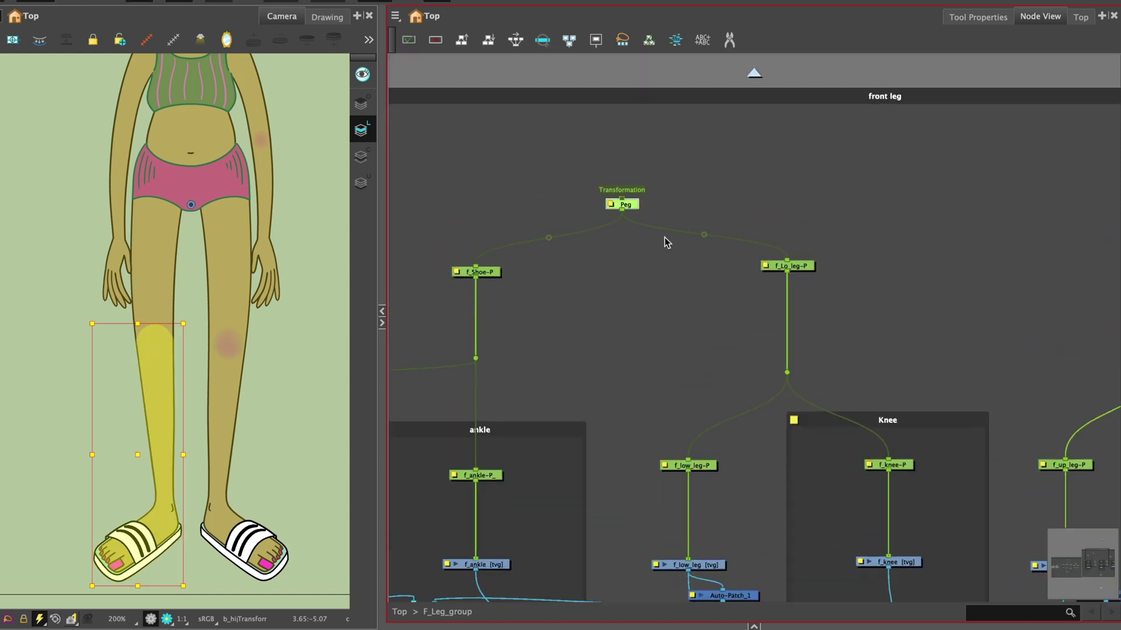
left_click_drag(711, 231, 623, 227)
Name the shoe and lower-leg parent peg f_Lo_Leg-P and copy f_Lo_leg-P's pivot, 0.839069 W and 4.25059 S, into it
double_click(626, 187)
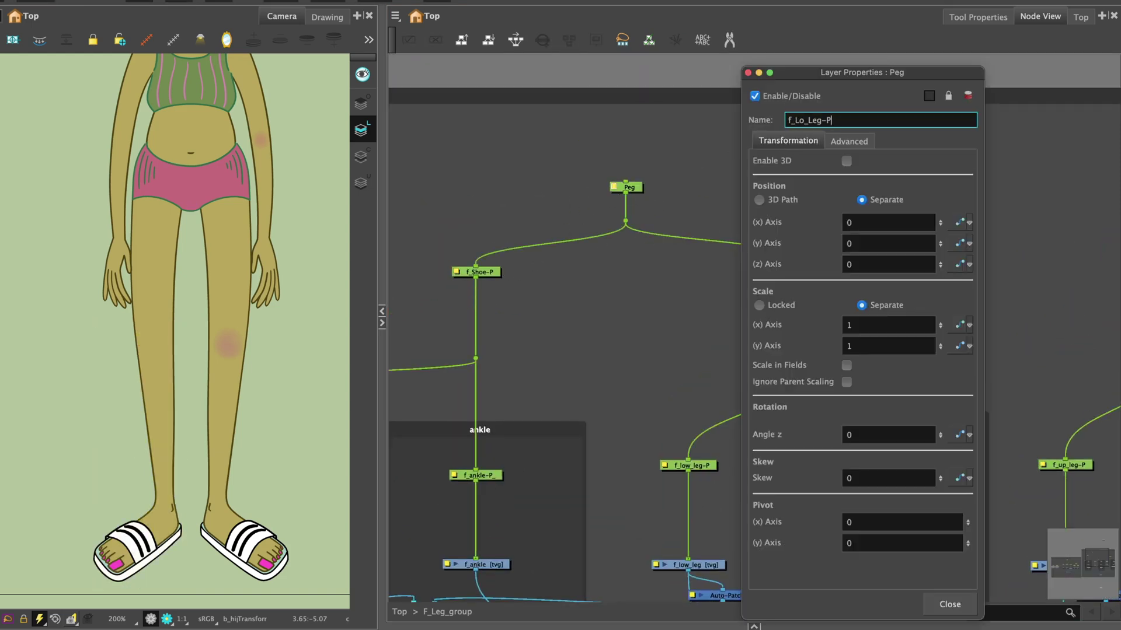
left_click_drag(846, 72, 577, 76)
double_click(740, 242)
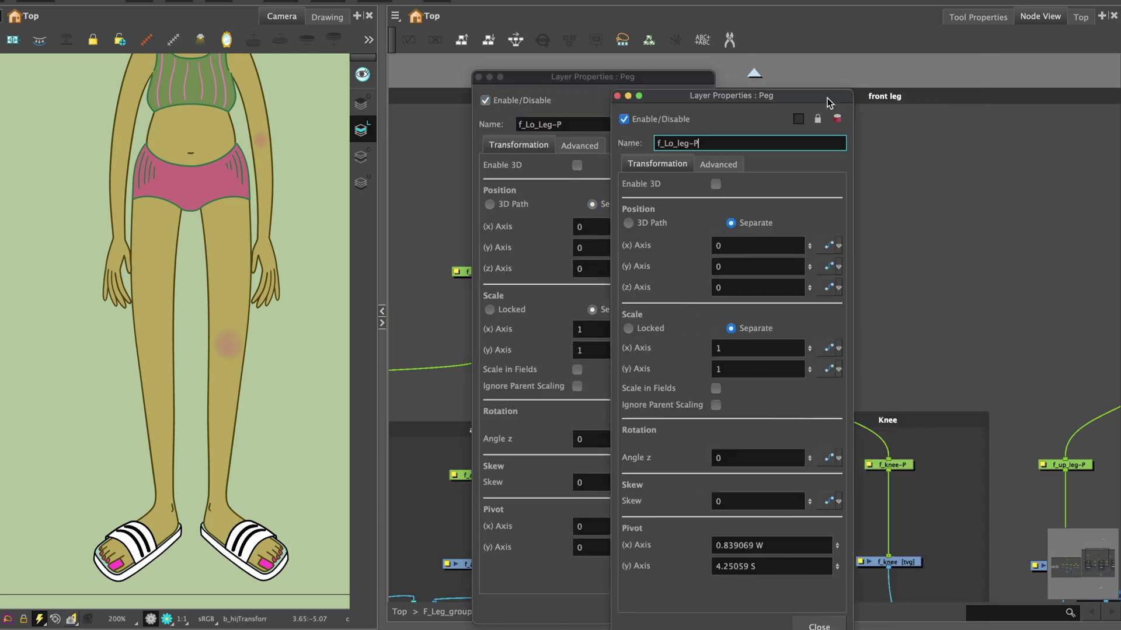
left_click_drag(829, 102, 920, 80)
left_click(577, 527)
left_click(607, 548)
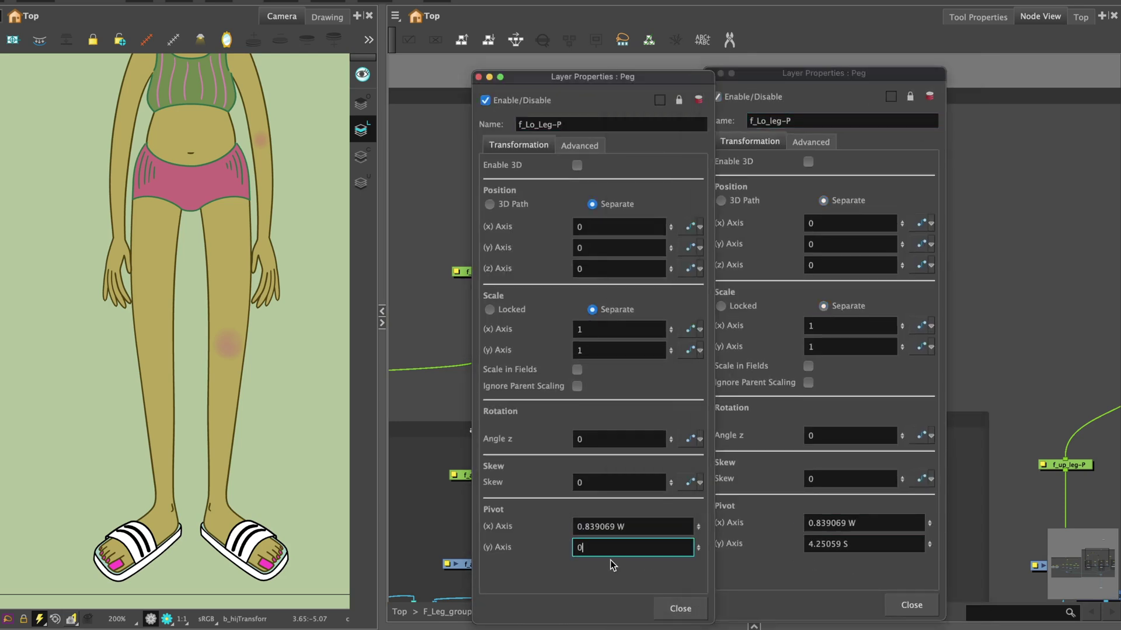
left_click(679, 609)
Add a parent peg well above f-Up_leg-P and connect f_Lo_Leg-P to it through a waypoint
left_click(907, 279)
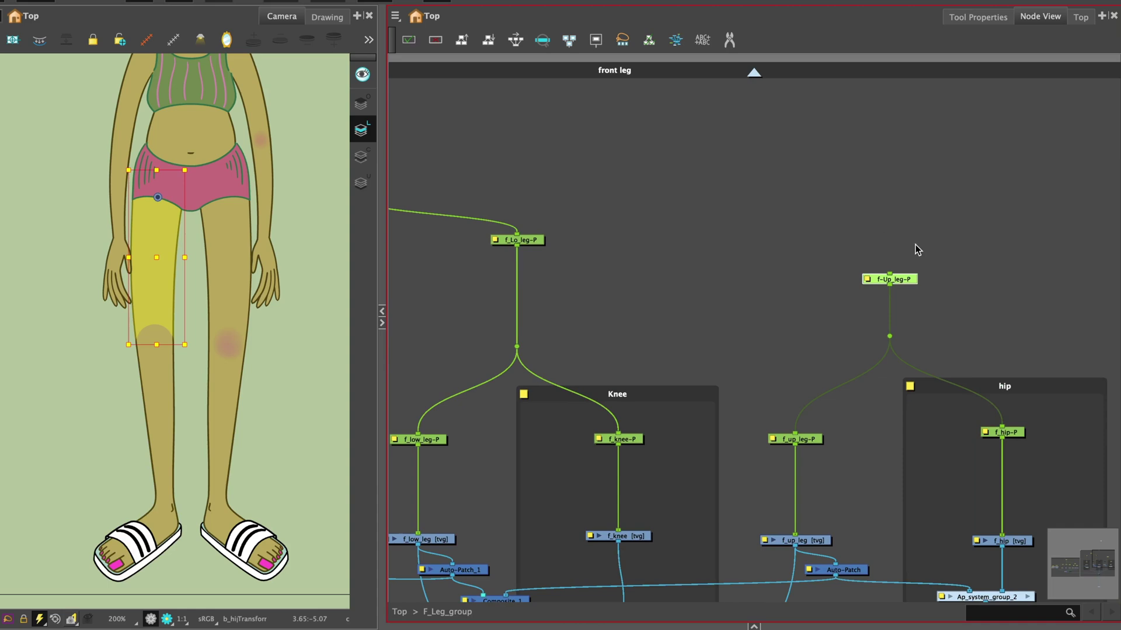
key("ctrl+p")
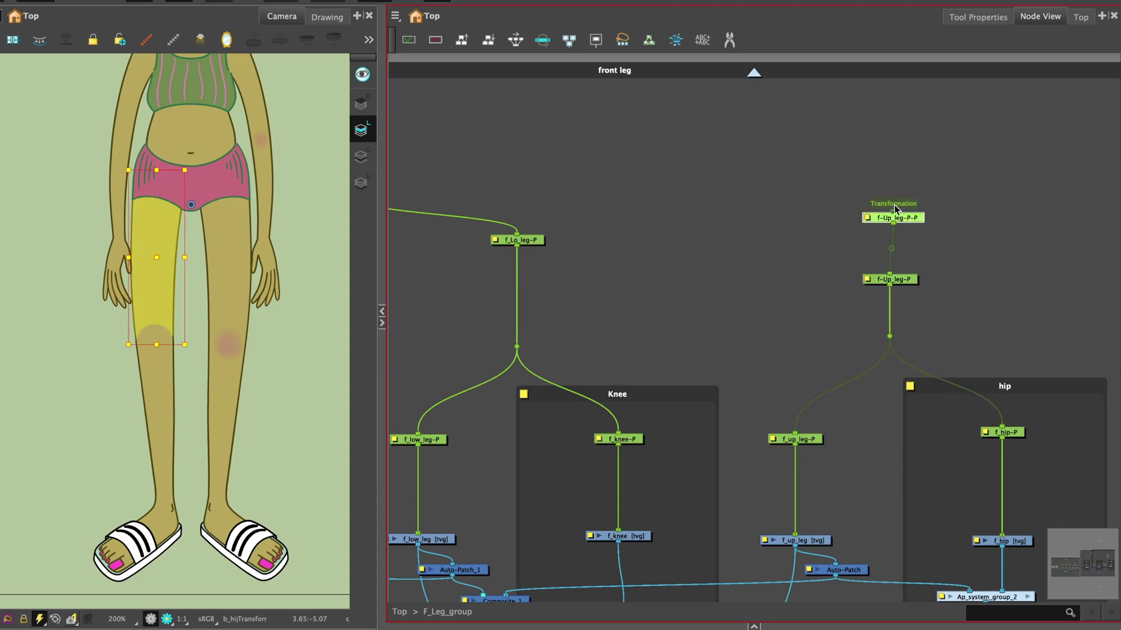
left_click_drag(894, 205, 894, 81)
left_click(825, 260)
scroll(825, 260, "up", 5)
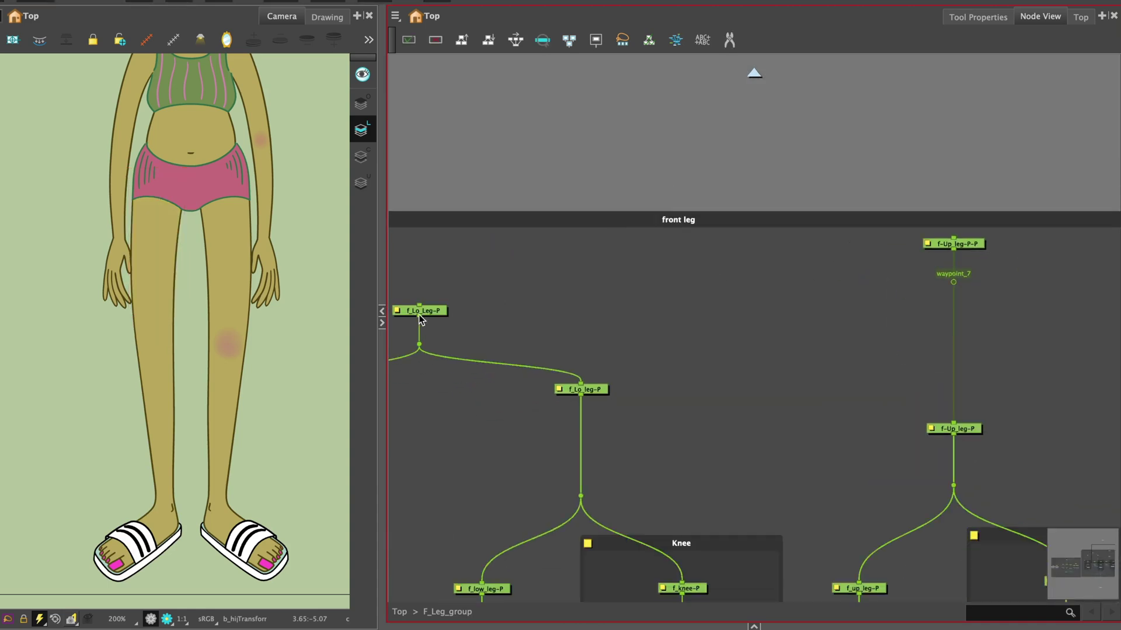
scroll(713, 250, "right", 5)
Rename the topmost leg peg Master_leg-P
double_click(759, 232)
type("Master_leg-P")
scroll(951, 554, "up", 2)
key("Return")
Set the Master_leg-P pivot to 0.766281 and 0.232643, copied from f-Up_leg-P
double_click(686, 111)
double_click(720, 363)
left_click_drag(525, 84, 859, 101)
left_click(496, 536)
type("0.766281")
key("Tab")
type("0.232643")
left_click(611, 617)
left_click(944, 625)
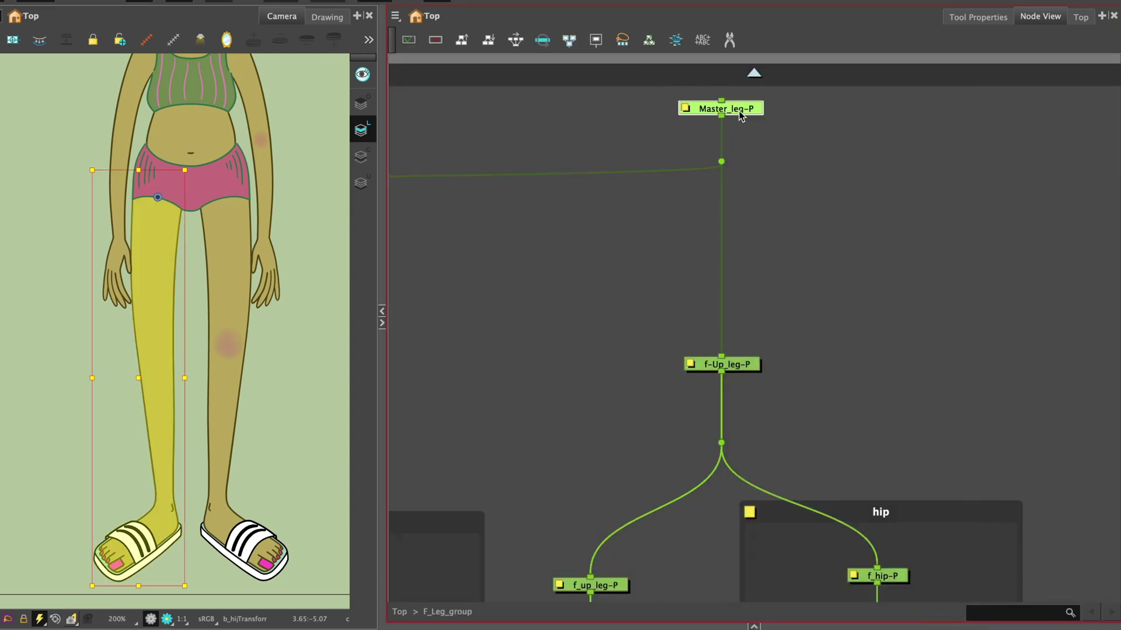
Select the lower-leg and shoe pegs in the front leg hierarchy to check which parts each controls
scroll(740, 116, "down", 5)
left_click(610, 174)
left_click(529, 220)
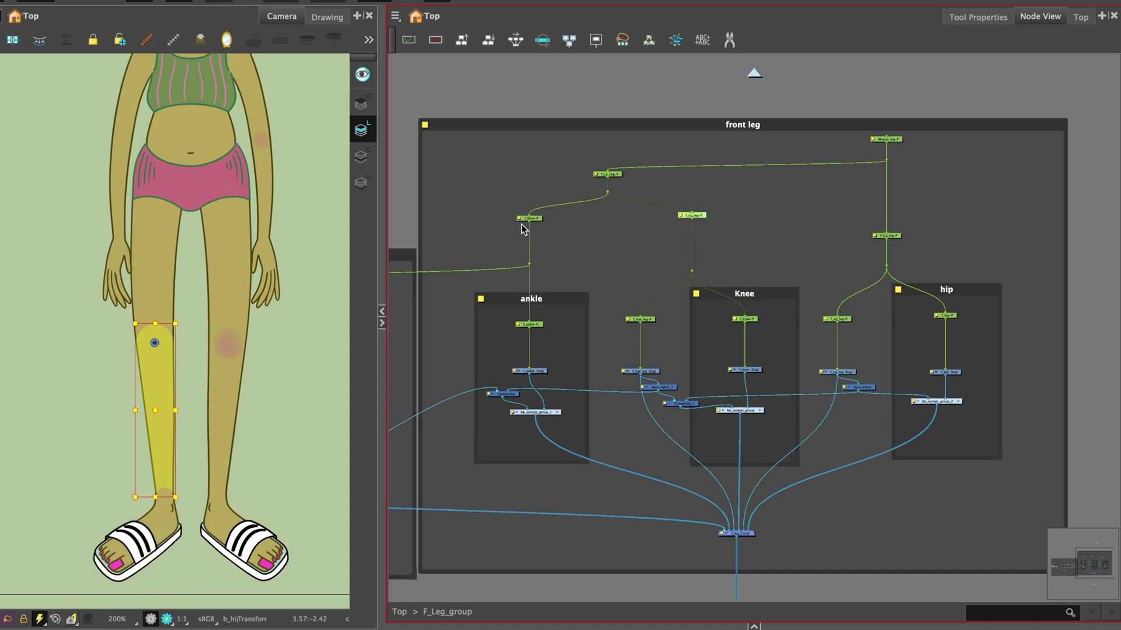
left_click(898, 192)
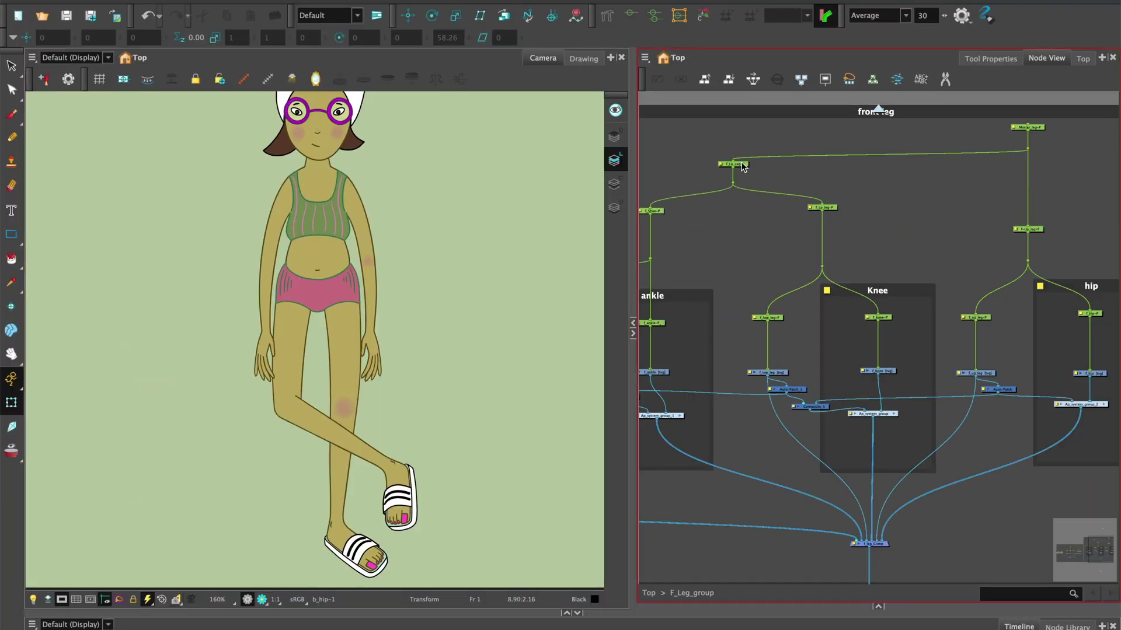
Nudge the bent lower leg back in depth behind the other leg and rotate it to about 47 degrees
left_click(356, 443)
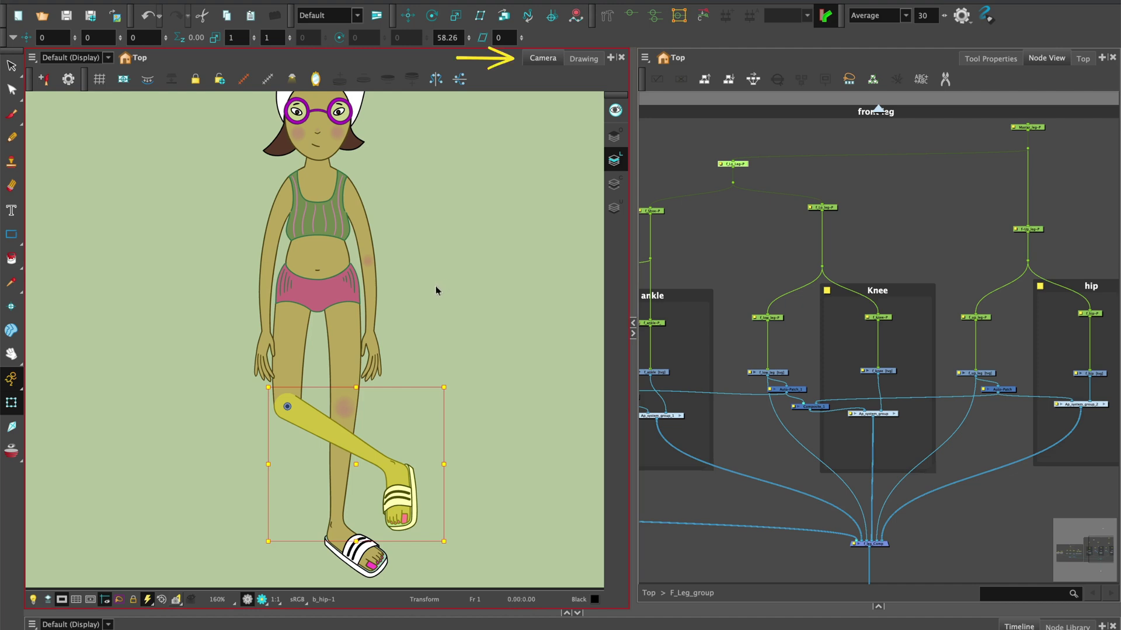
key("alt+Up")
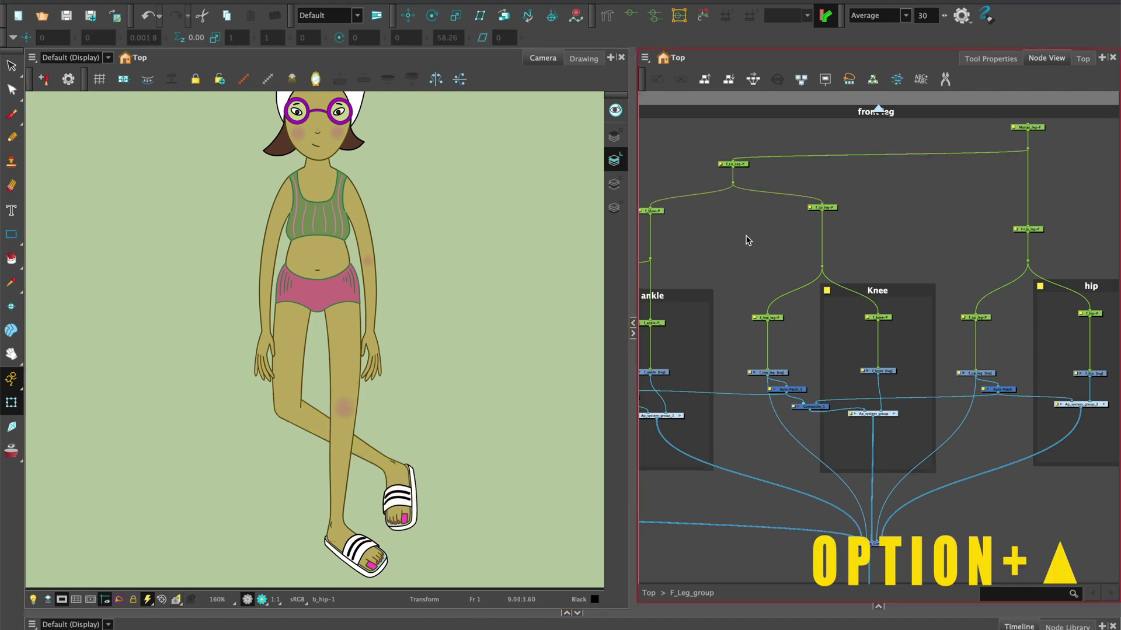
left_click(292, 407)
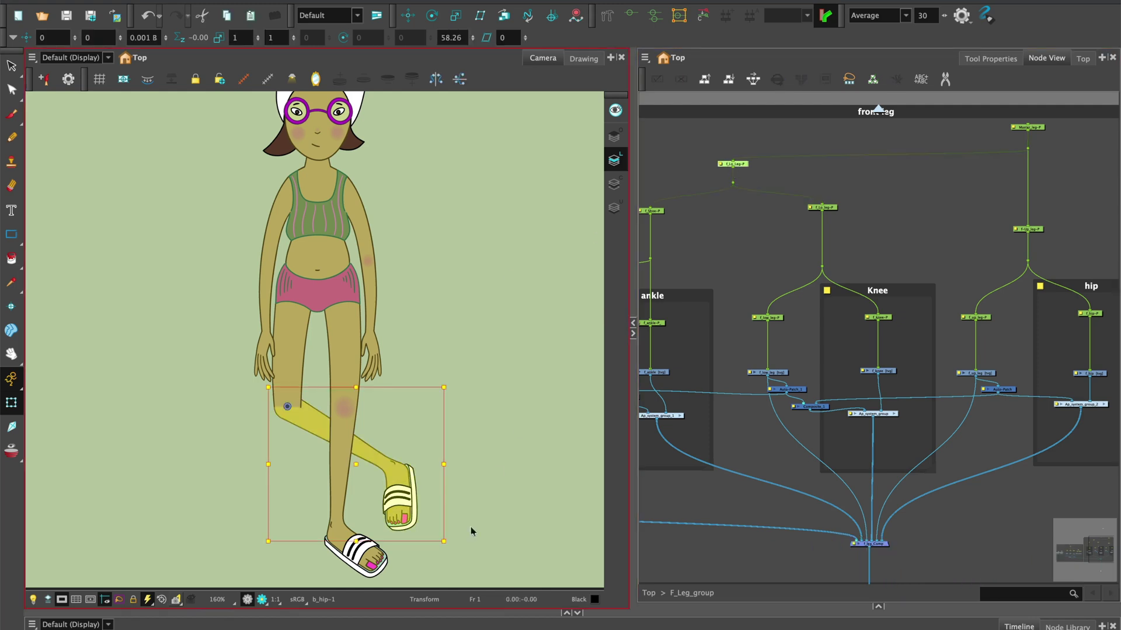
left_click_drag(450, 550, 382, 555)
left_click(717, 242)
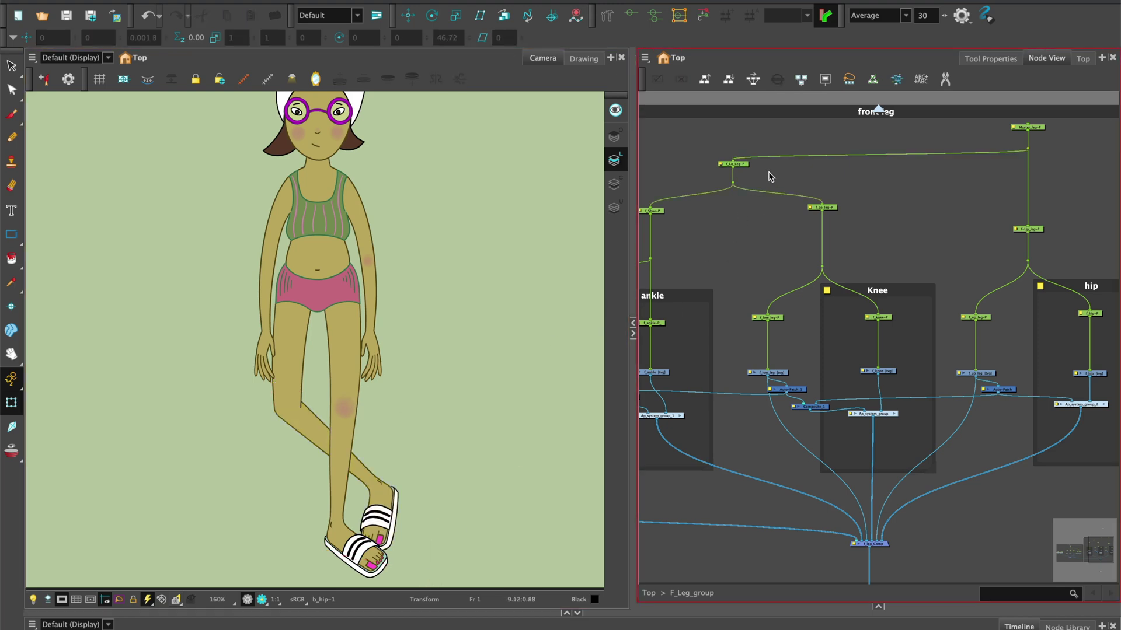
Test rotating the lower leg through its parent peg, and reset the transformations of the lower-leg and master leg pegs
left_click(744, 167)
left_click(733, 168)
left_click_drag(432, 569, 490, 439)
left_click(745, 168)
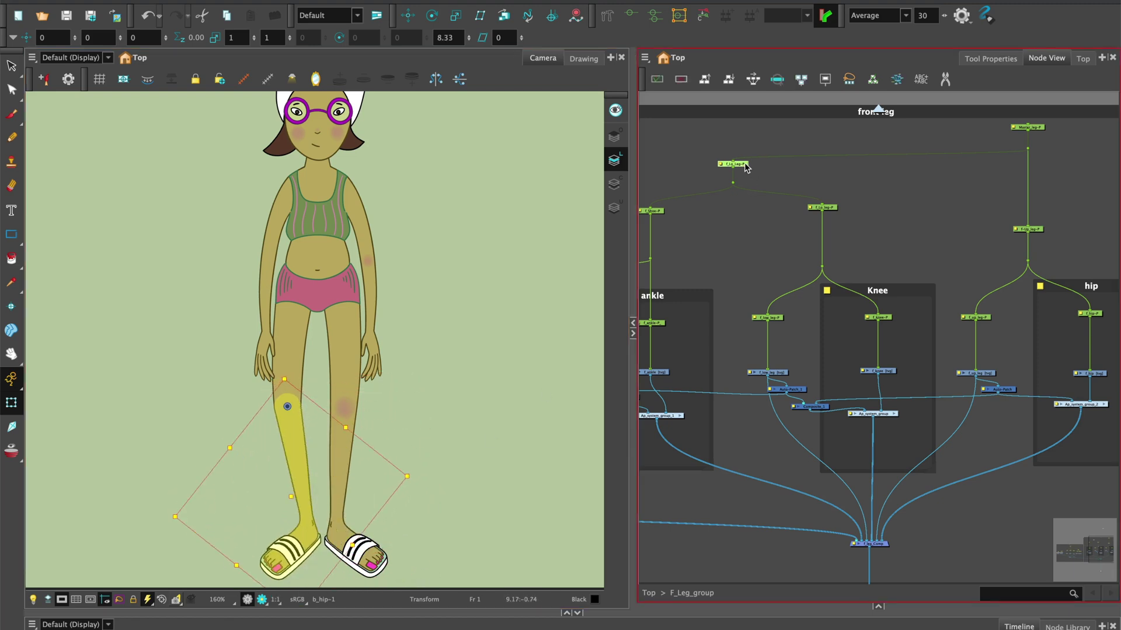
key("r")
left_click(1034, 128)
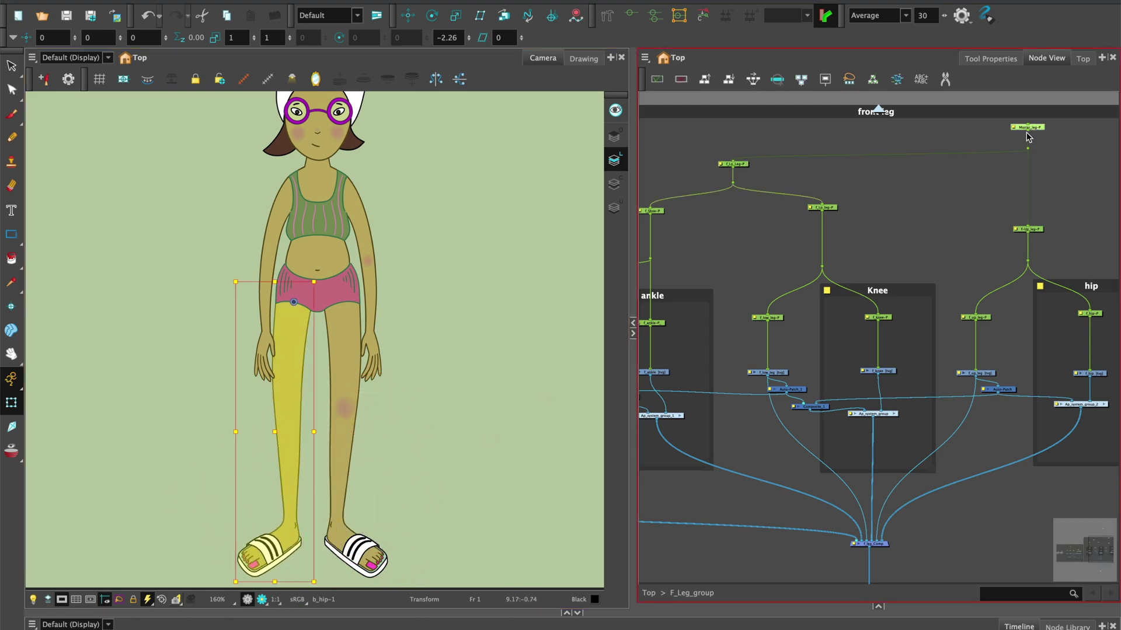
left_click(807, 144)
left_click(434, 281)
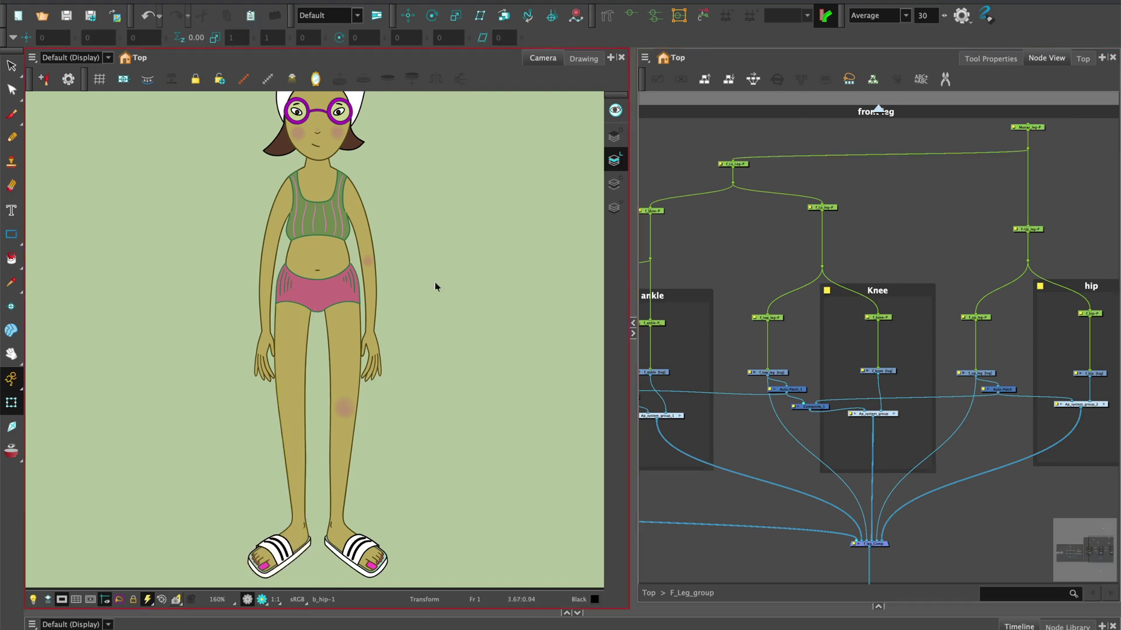
key("2")
key("1")
key("1")
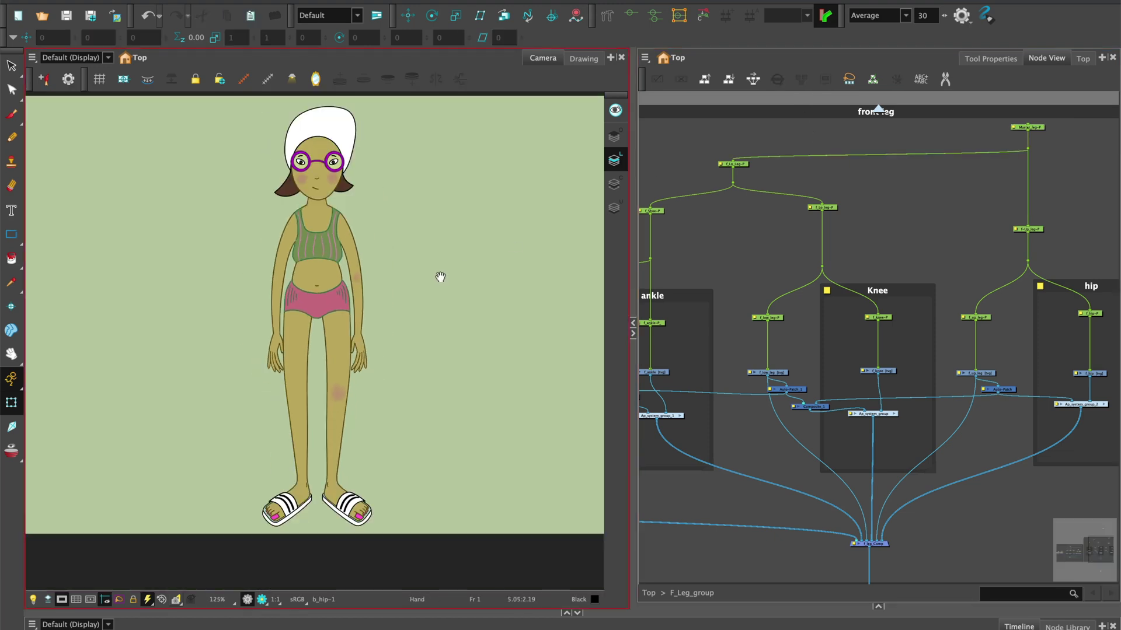
left_click_drag(439, 275, 439, 304)
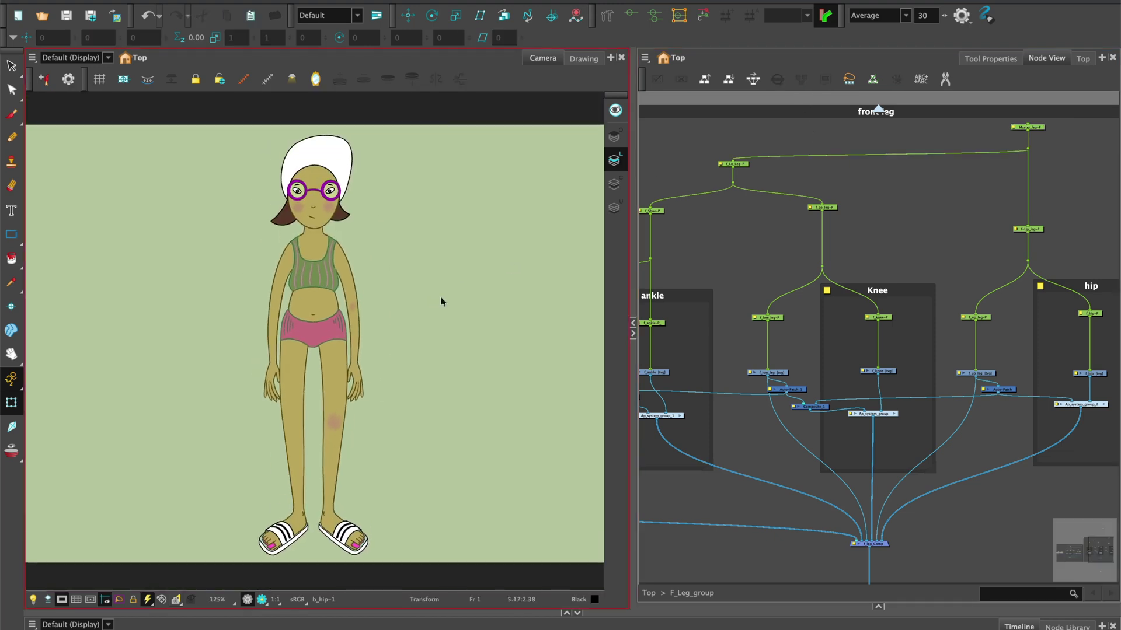